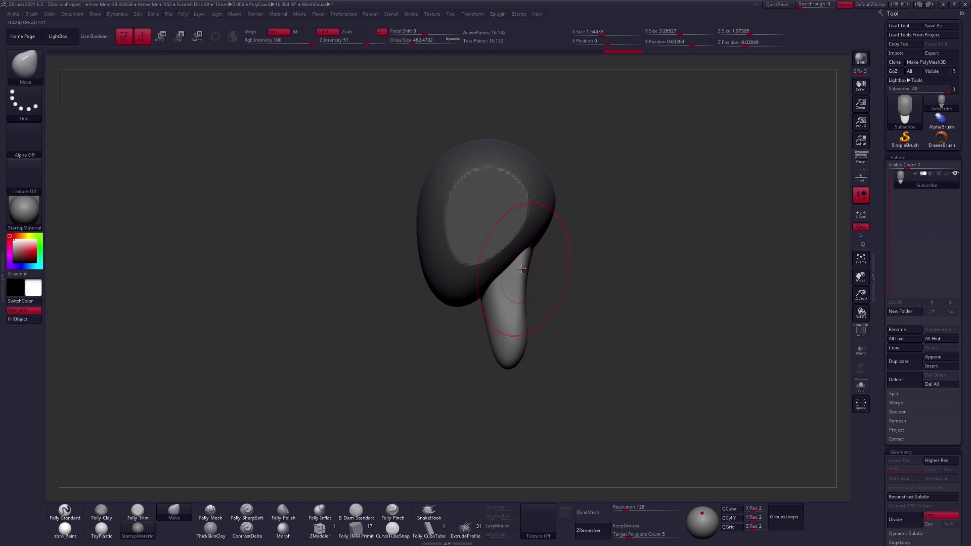
Invert the mask to protect the neck and push the back underside of the skull upward with the Move brush.
key(space)
drag(531, 260, 528, 260)
ctrl+click(547, 259)
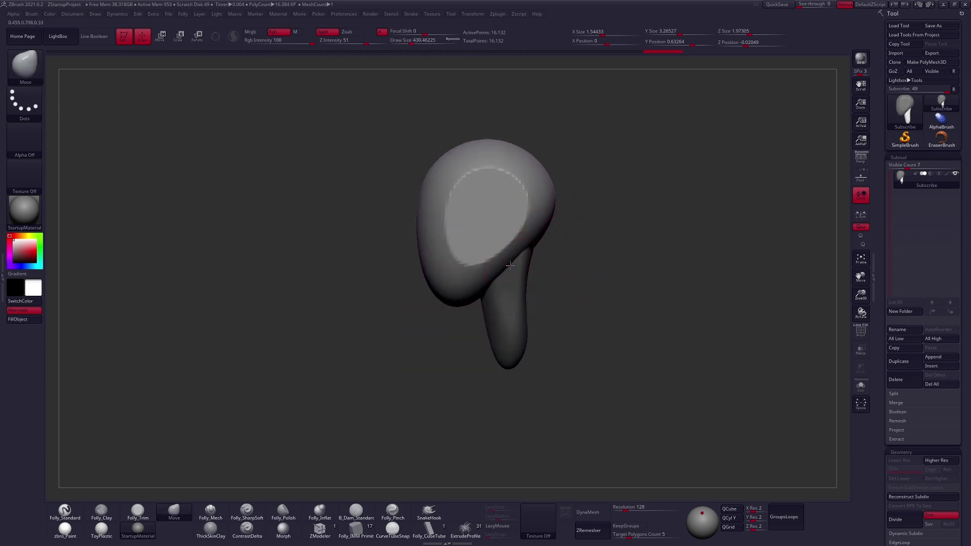
key(space)
click(509, 256)
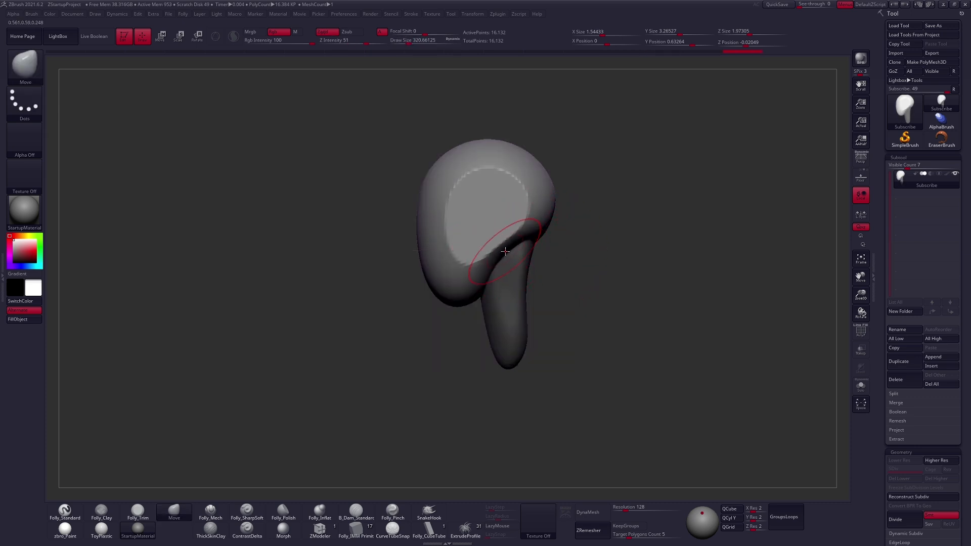
Pull the upper back of the skull slightly outward with the Move brush at a draw size of about 519.
mouse_move(505, 251)
shift+right_down()
mouse_move(561, 247)
mouse_move(601, 259)
shift+right_up()
key(space)
click(560, 268)
key(space)
click(546, 237)
drag(549, 161, 553, 156)
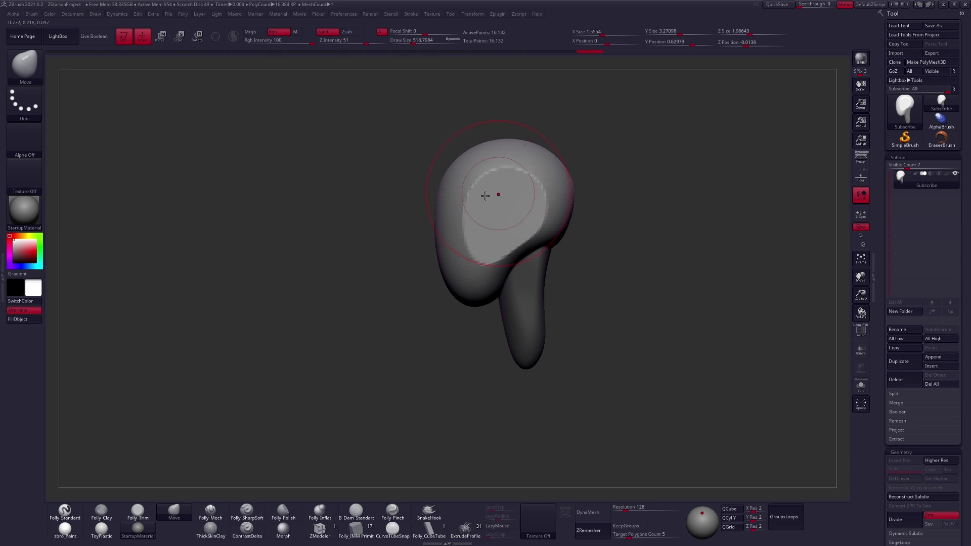
mouse_move(540, 283)
shift+right_down()
mouse_move(627, 317)
mouse_move(593, 323)
mouse_move(573, 360)
mouse_move(612, 358)
shift+right_up()
key(space)
click(604, 334)
mouse_move(523, 250)
ctrl+right_down()
mouse_move(524, 288)
mouse_move(536, 263)
ctrl+right_up()
mouse_move(586, 218)
ctrl+mouse_down()
mouse_move(576, 156)
mouse_move(495, 202)
mouse_move(521, 303)
mouse_move(590, 235)
mouse_move(582, 212)
ctrl+mouse_up()
ctrl+right_drag(622, 364, 617, 308)
Switch to the Plane3D primitive with perspective enabled, then return to the head model and disable perspective.
click(900, 118)
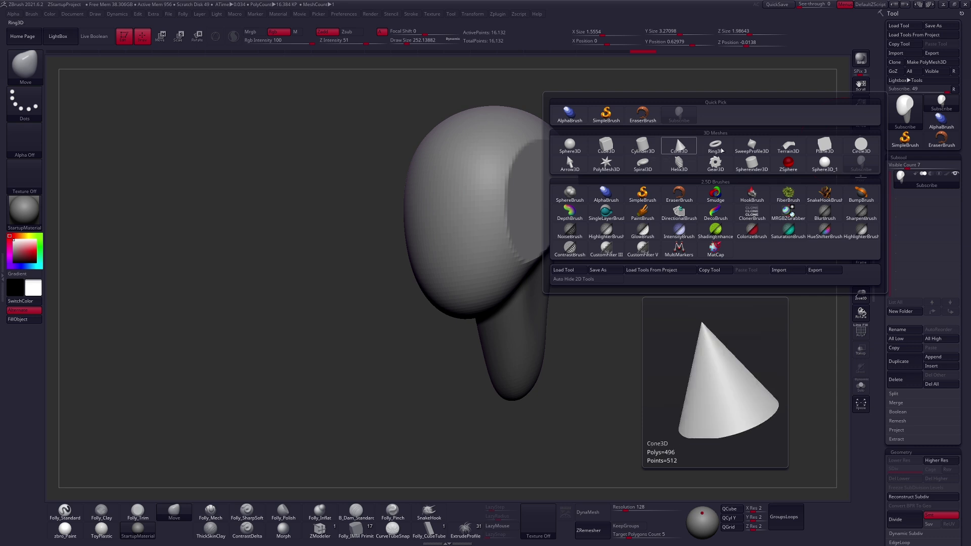
click(826, 150)
click(863, 162)
key(shift)
mouse_move(527, 285)
ctrl+right_down()
mouse_move(529, 297)
mouse_move(589, 260)
ctrl+right_up()
click(938, 105)
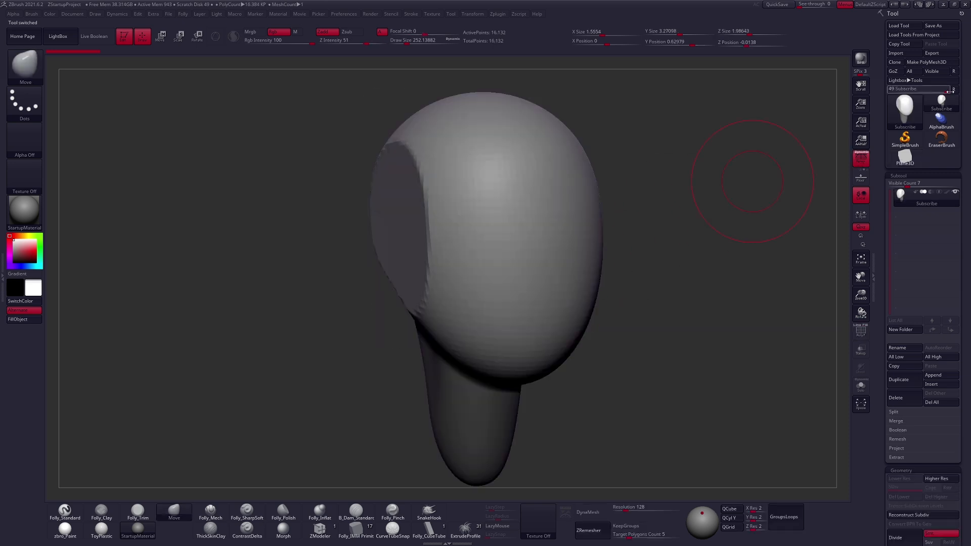
drag(761, 211, 703, 241)
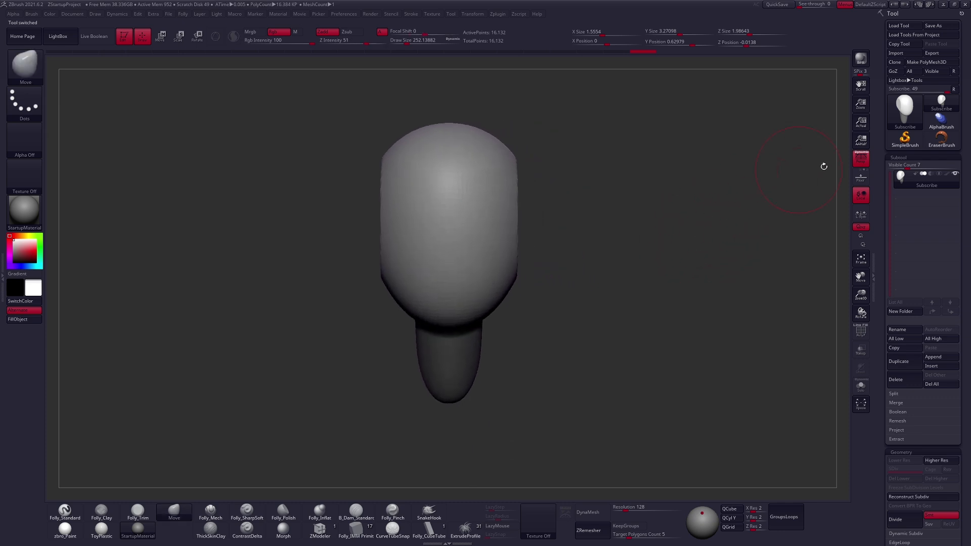
click(861, 158)
Examine the head's flat side plane, skull underside and neck from side and three-quarter views.
drag(567, 249, 539, 259)
alt+right_drag(539, 258, 588, 271)
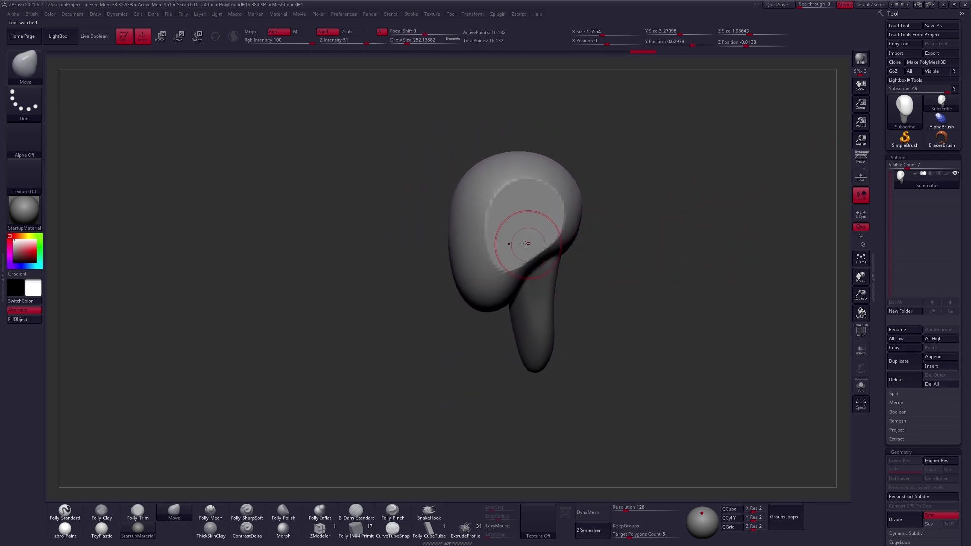
right_drag(517, 234, 535, 234)
key(space)
drag(531, 235, 539, 236)
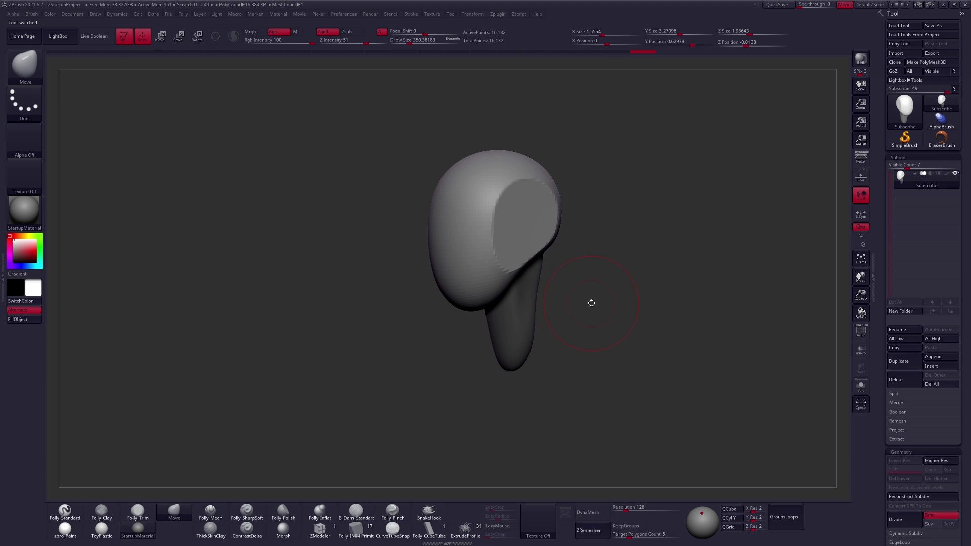
key(space)
drag(606, 326, 599, 326)
mouse_move(613, 320)
ctrl+right_down()
mouse_move(615, 349)
mouse_move(602, 363)
ctrl+right_up()
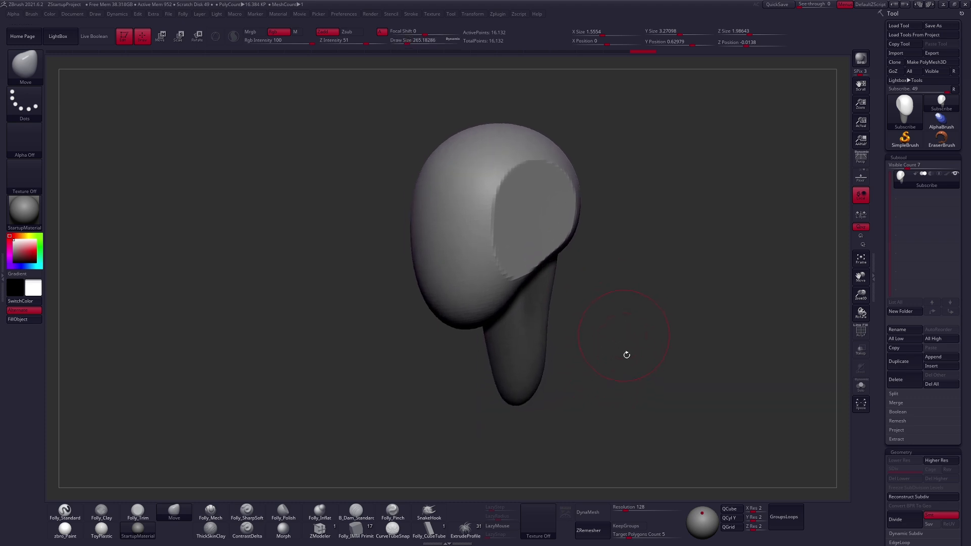
mouse_move(565, 380)
right_down()
mouse_move(581, 371)
mouse_move(538, 277)
right_up()
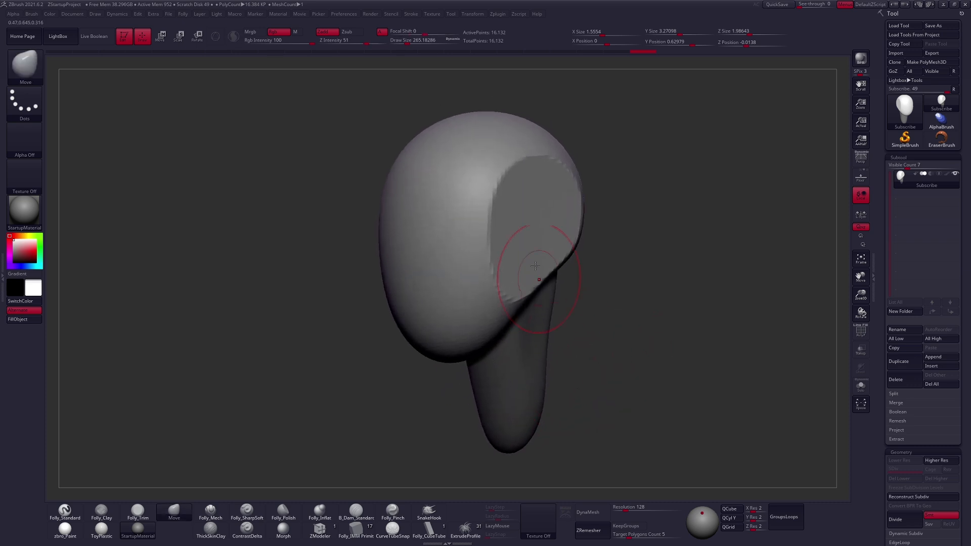
Flatten the corner between the face and the side plane with the Folly_Trim brush.
key(w)
click(450, 245)
key(q)
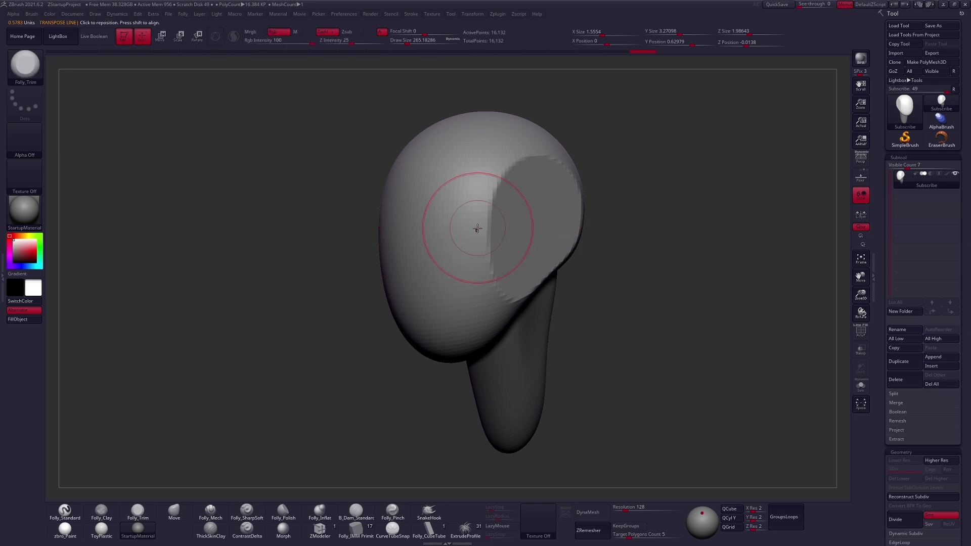
key(space)
drag(468, 177, 464, 276)
key(w)
click(477, 230)
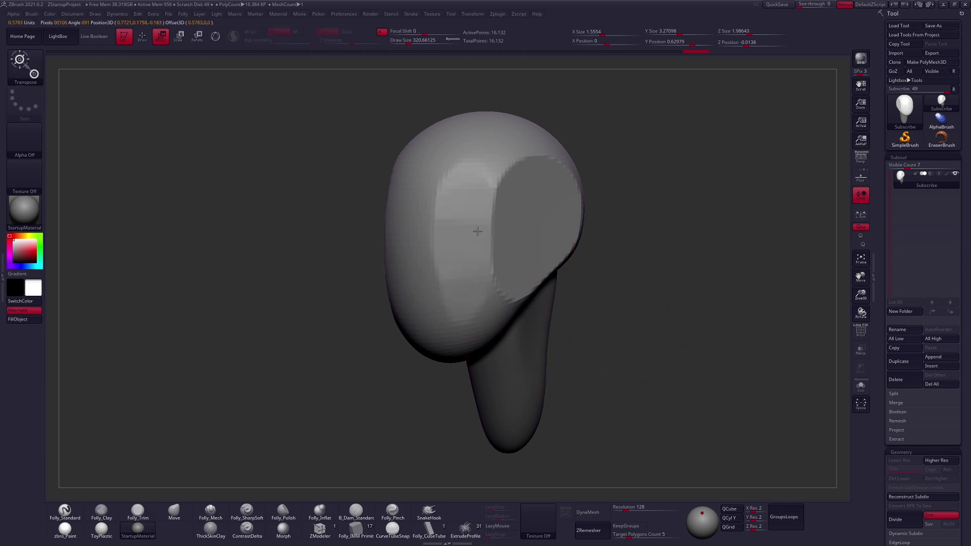
key(q)
key(space)
drag(501, 214, 492, 191)
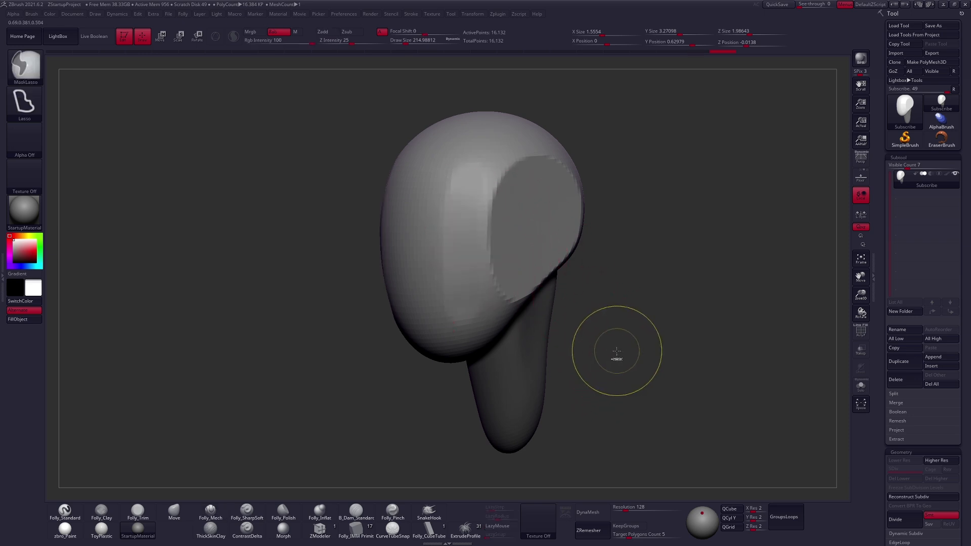
Smooth the area along the lower edge of the head's side plane using the Folly_Mech brush setup.
shift+drag(615, 346, 525, 322)
alt+right_drag(525, 321, 517, 317)
right_click(517, 317)
right_drag(461, 344, 384, 335)
alt+right_drag(562, 333, 528, 309)
key(space)
drag(563, 296, 569, 296)
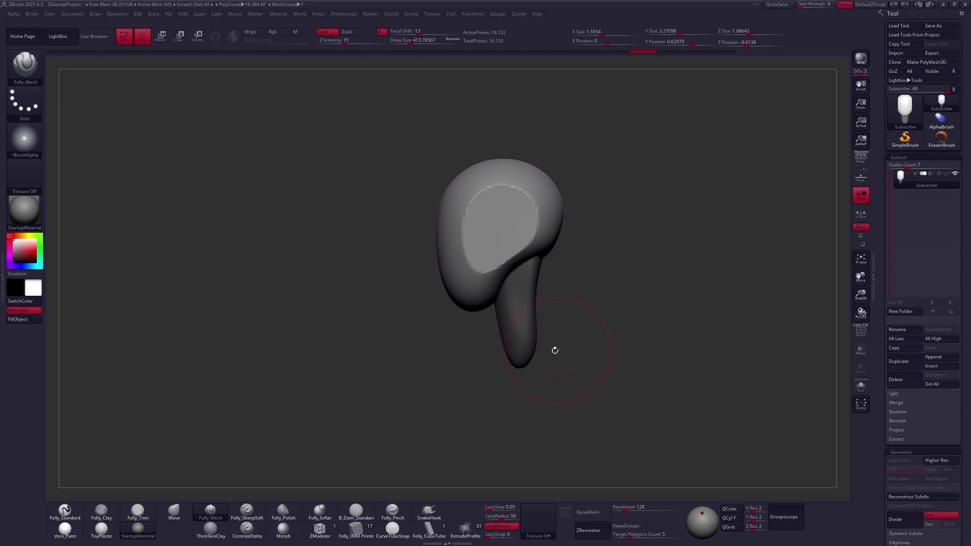
mouse_move(562, 304)
mouse_down()
mouse_move(526, 274)
mouse_move(455, 288)
mouse_move(516, 292)
mouse_up()
mouse_move(512, 258)
shift+mouse_down()
mouse_move(507, 246)
mouse_move(531, 283)
mouse_move(469, 307)
shift+mouse_up()
key(space)
drag(501, 258, 506, 258)
mouse_move(465, 303)
mouse_down()
mouse_move(547, 261)
mouse_move(581, 259)
mouse_move(571, 237)
mouse_up()
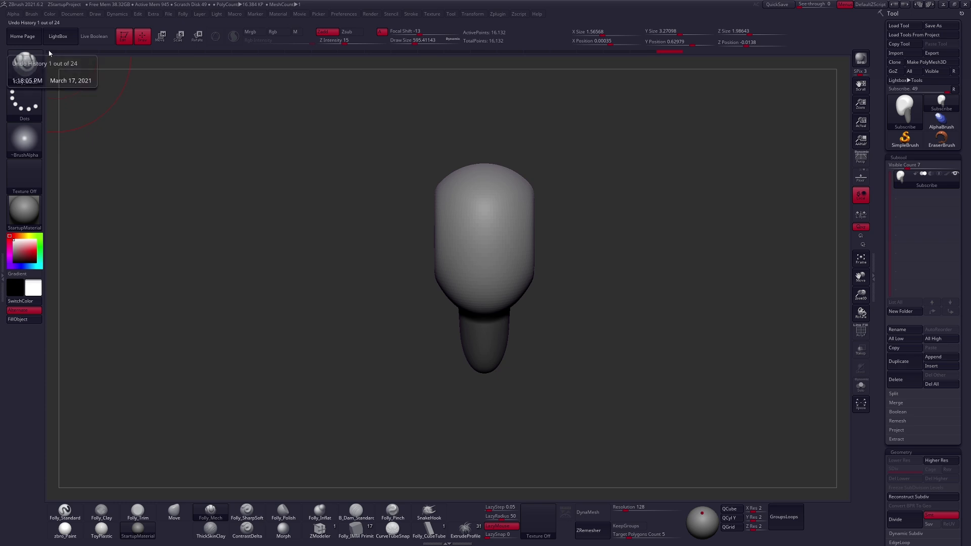
Return to the first state in the undo history, the plain sphere.
click(49, 53)
key(space)
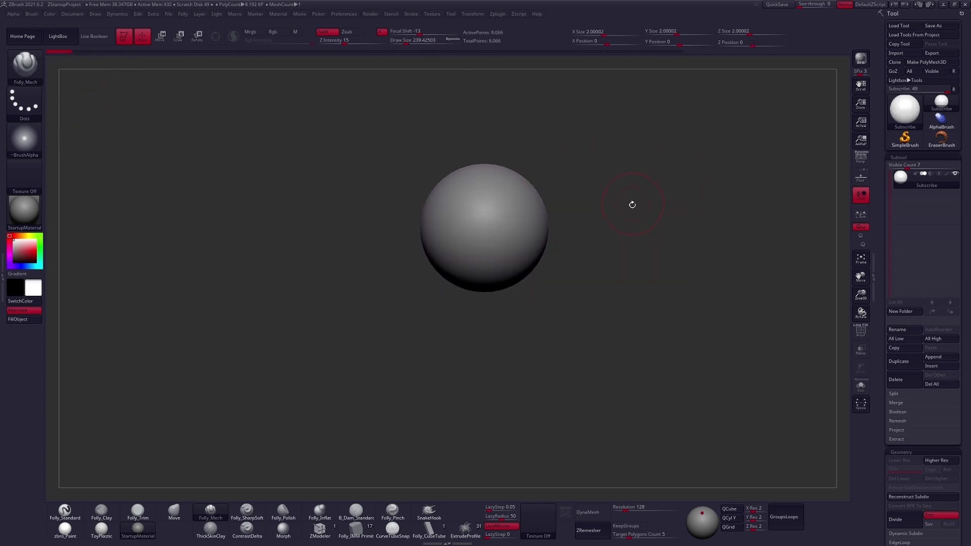
alt+drag(598, 215, 620, 226)
mouse_move(551, 305)
alt+mouse_down()
mouse_move(596, 314)
mouse_move(562, 301)
mouse_move(559, 290)
mouse_move(585, 285)
alt+mouse_up()
Pull the lower half of the sphere down into an egg shape with the Move brush at draw size about 720.
key(b)
key(m)
key(v)
key(space)
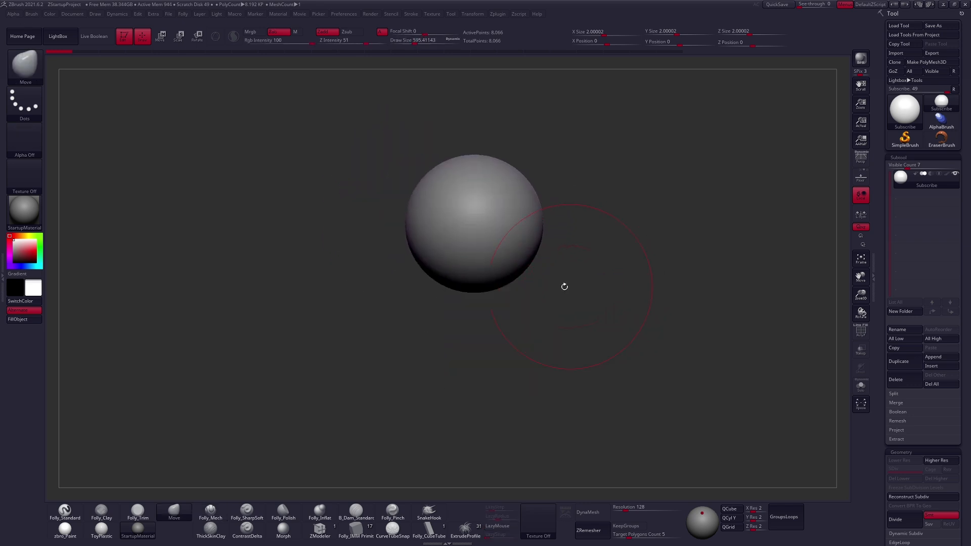
key(space)
drag(521, 258, 532, 258)
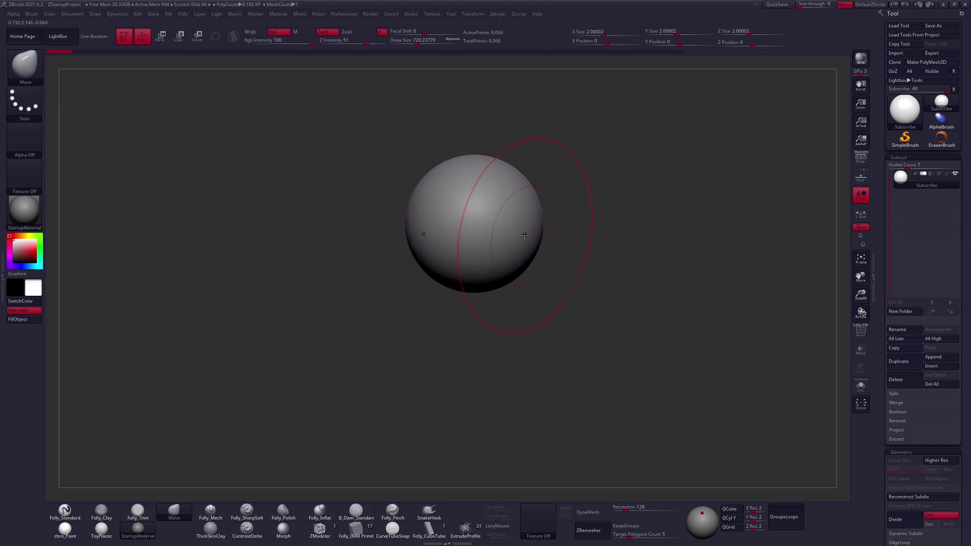
mouse_move(494, 272)
mouse_down()
mouse_move(500, 368)
mouse_move(508, 367)
mouse_move(505, 428)
mouse_move(498, 408)
mouse_move(503, 458)
mouse_up()
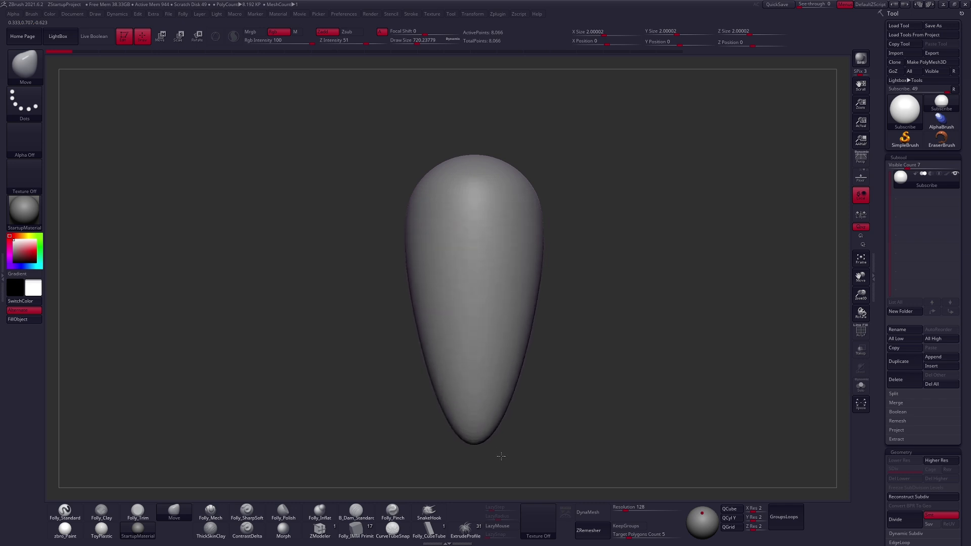
mouse_move(501, 455)
mouse_down()
mouse_move(499, 335)
mouse_move(509, 340)
mouse_up()
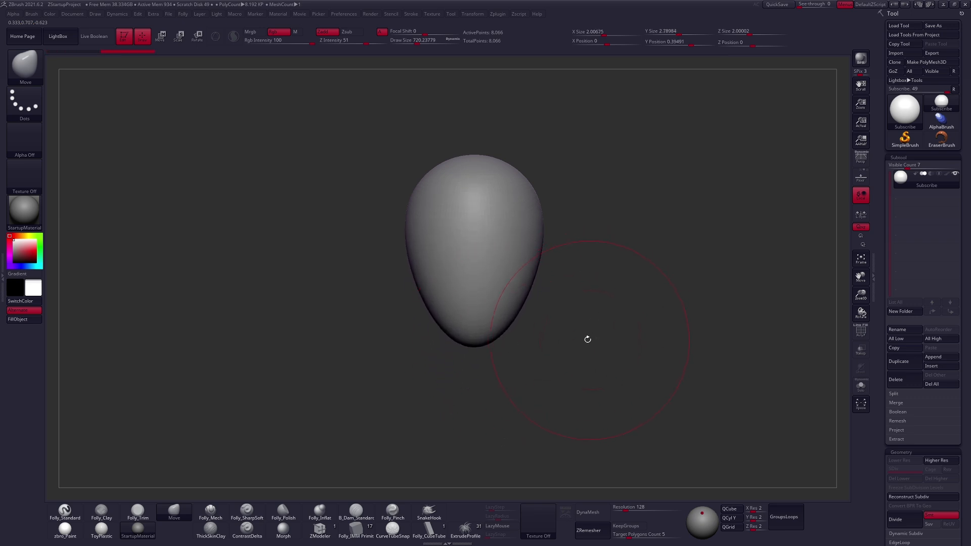
Mask the head in side view, leaving only a block at the lower back of the skull unmasked.
mouse_move(614, 337)
mouse_down()
mouse_move(561, 366)
mouse_move(577, 342)
mouse_up()
key(space)
alt+right_drag(544, 301, 495, 318)
mouse_move(477, 223)
ctrl+mouse_down()
mouse_move(487, 364)
mouse_move(542, 342)
ctrl+mouse_up()
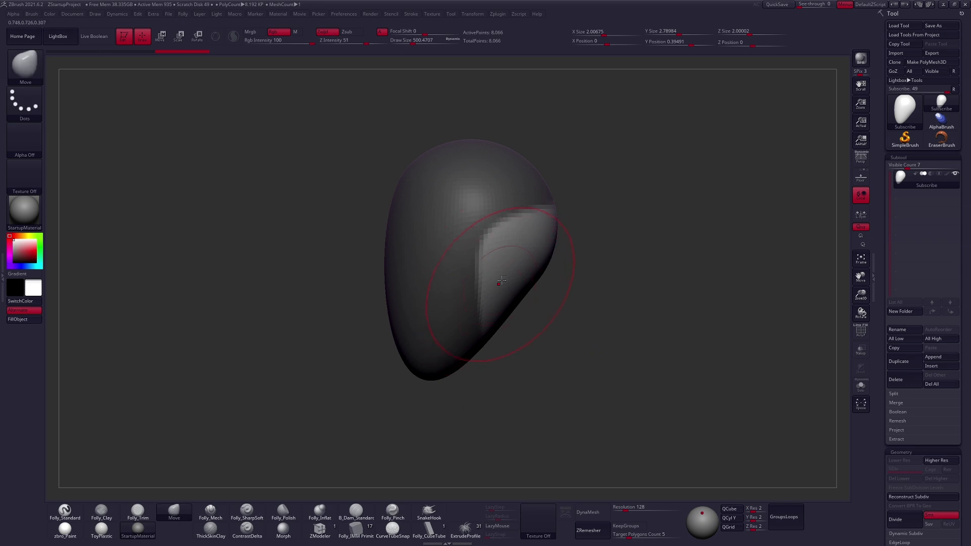
Push the unmasked underside of the skull up with the Move brush to separate the jaw, and clear the mask.
key(space)
drag(483, 303, 485, 286)
key(space)
key(bracketleft)
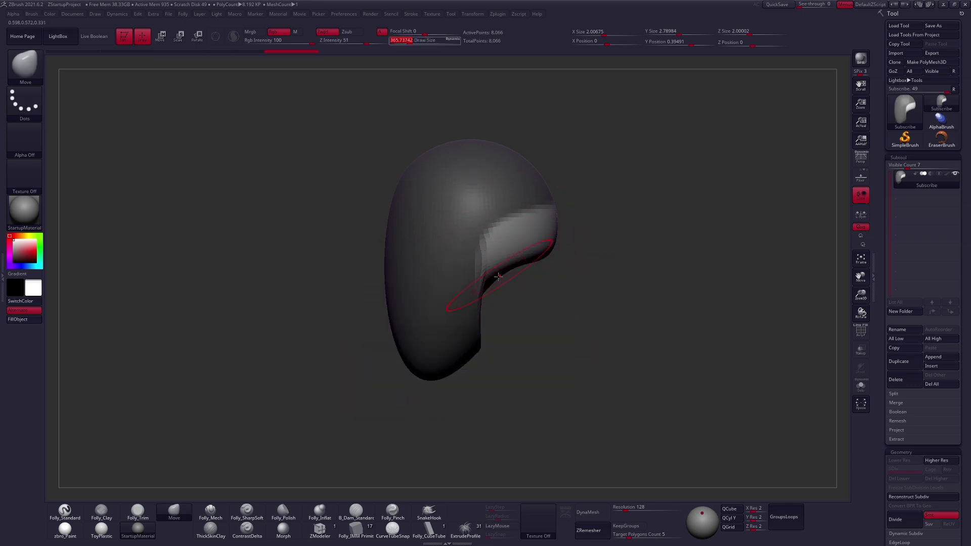
key(bracketright)
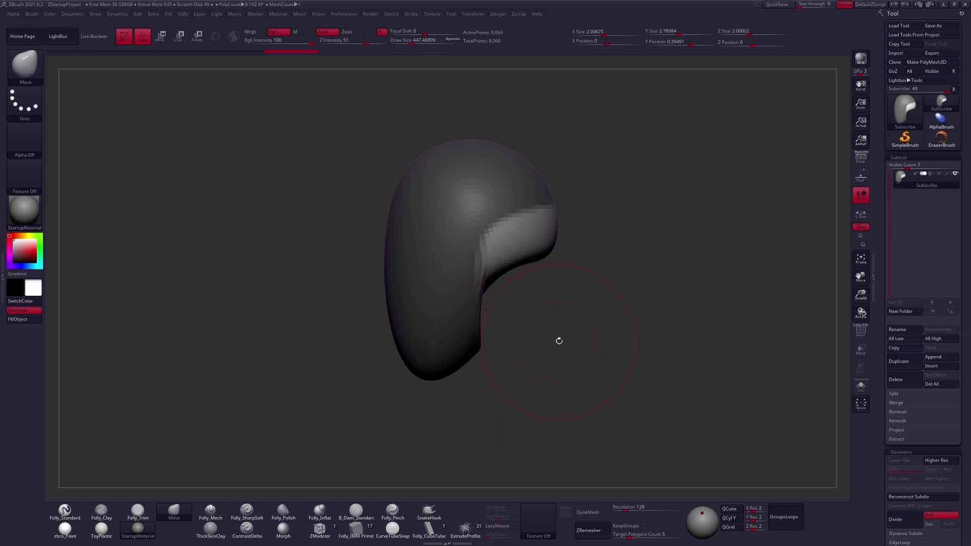
ctrl+drag(561, 341, 596, 368)
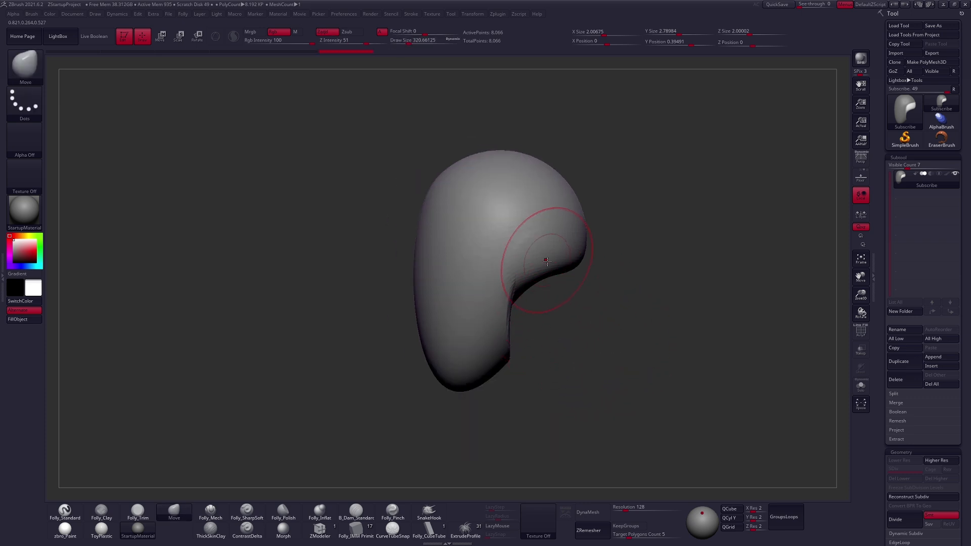
mouse_move(508, 284)
ctrl+mouse_down()
mouse_move(599, 244)
mouse_move(438, 150)
mouse_move(497, 276)
ctrl+mouse_up()
ctrl+drag(536, 325, 543, 362)
mouse_move(423, 196)
ctrl+mouse_down()
mouse_move(422, 258)
mouse_move(486, 377)
mouse_move(508, 273)
mouse_move(506, 190)
ctrl+mouse_up()
ctrl+drag(566, 377, 573, 371)
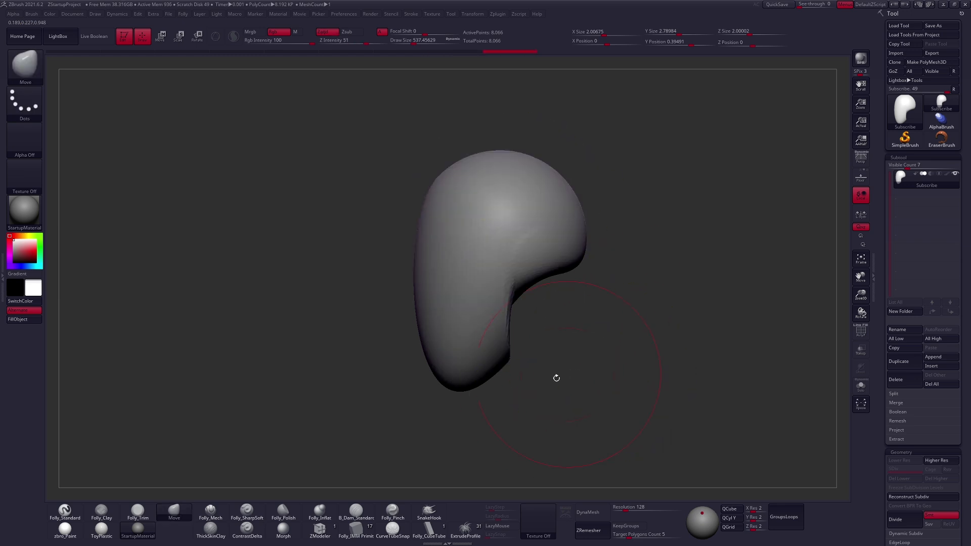
Shorten the face by pushing the chin upward with the Move brush at draw size about 537.
key(space)
mouse_move(474, 360)
mouse_down()
mouse_move(469, 369)
mouse_move(480, 355)
mouse_up()
key(space)
drag(539, 290, 527, 281)
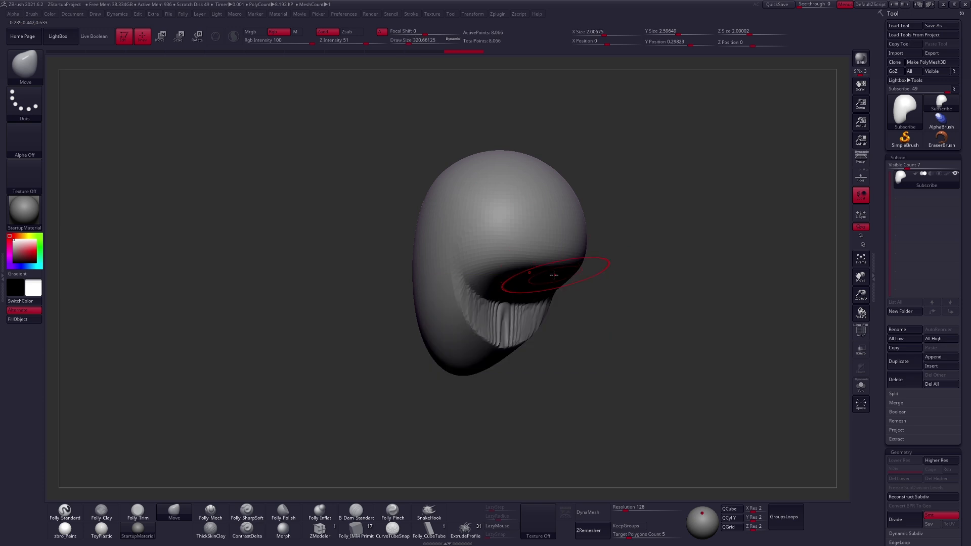
Pull the upper back of the skull outward in side view with the Move brush at draw size about 537.
mouse_move(530, 283)
right_down()
mouse_move(522, 280)
mouse_move(531, 312)
right_up()
key(space)
drag(535, 298, 542, 298)
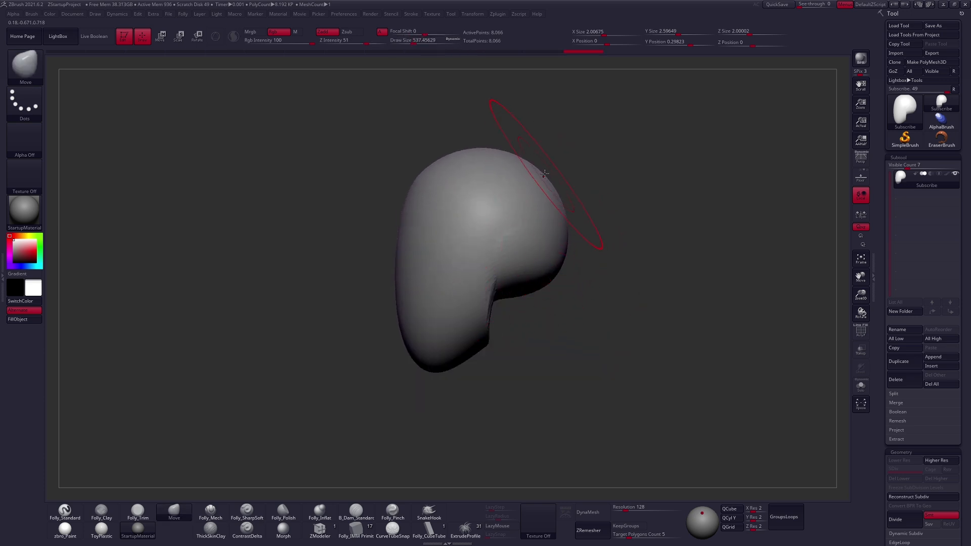
drag(543, 176, 548, 170)
Raise the back corner of the jaw to angle its underside, using the Move brush at draw size about 350.
key(space)
drag(535, 281, 529, 282)
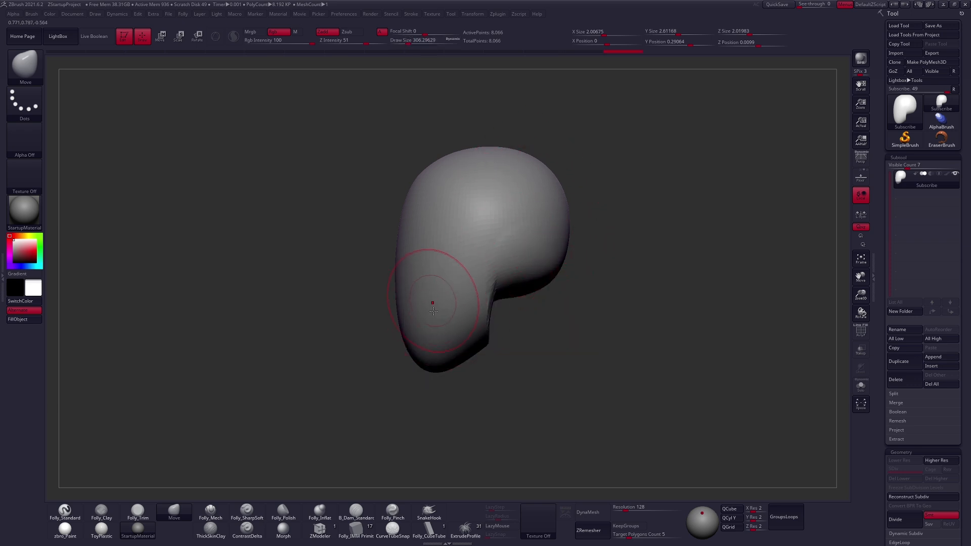
right_drag(432, 297, 463, 299)
key(space)
drag(504, 335, 506, 334)
drag(508, 347, 515, 325)
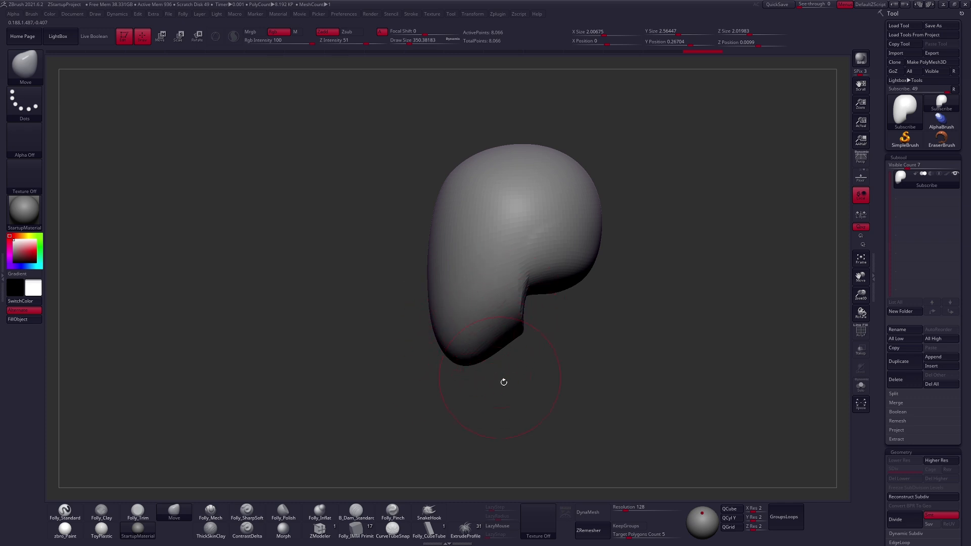
Check the slope from the chin to the base of the skull with a transpose line in side view.
key(w)
mouse_move(596, 264)
mouse_down()
mouse_move(401, 376)
mouse_move(407, 395)
mouse_up()
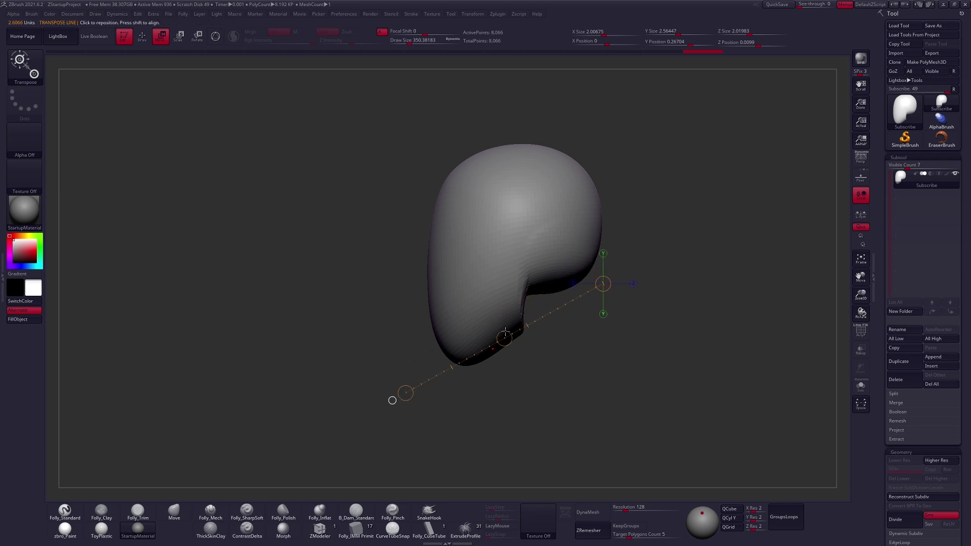
mouse_move(452, 354)
shift+mouse_down()
mouse_move(583, 225)
mouse_move(546, 281)
mouse_move(571, 282)
shift+mouse_up()
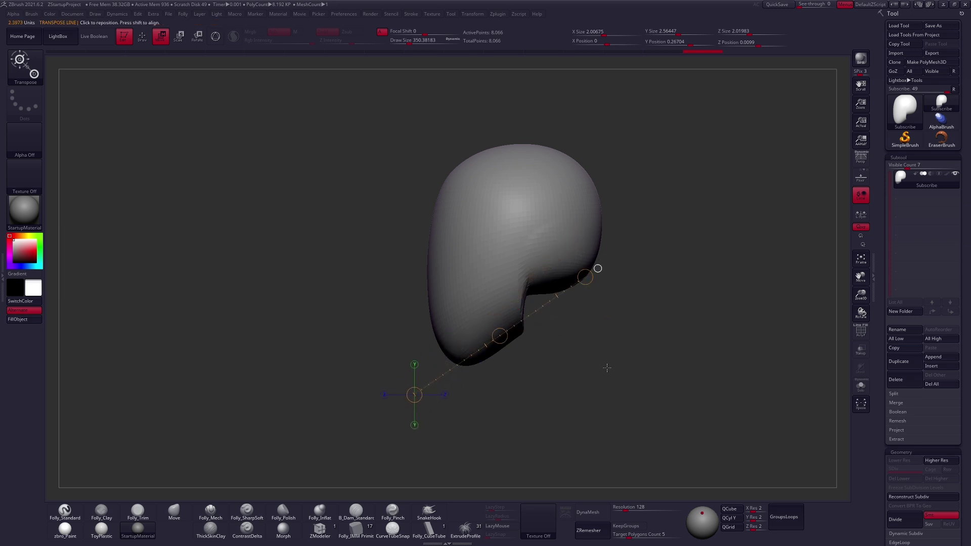
key(q)
Try clipping both sides of the head flat with a horizontal transpose line in front view, and undo the clip.
shift+right_drag(502, 336, 524, 317)
key(space)
drag(527, 319, 537, 320)
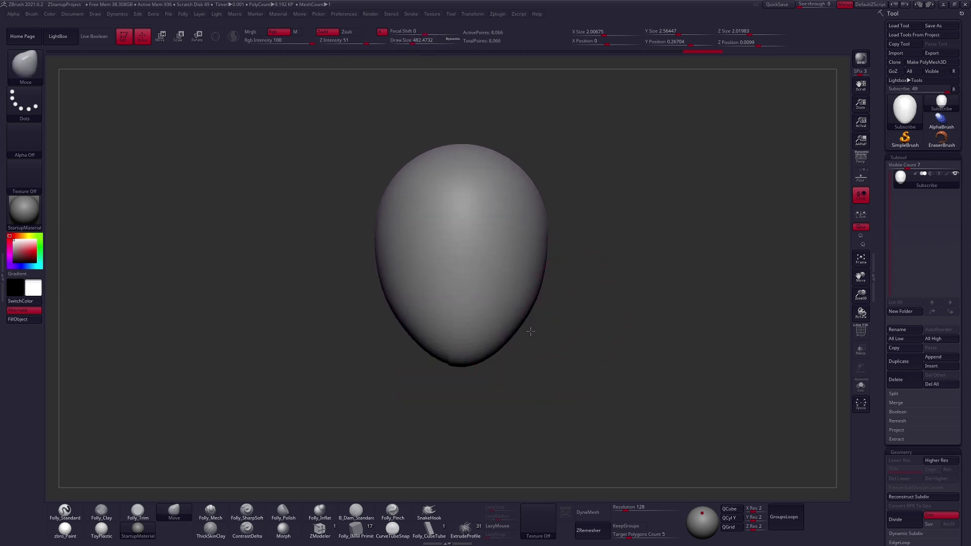
alt+right_drag(530, 331, 516, 351)
key(w)
shift+drag(515, 268, 588, 269)
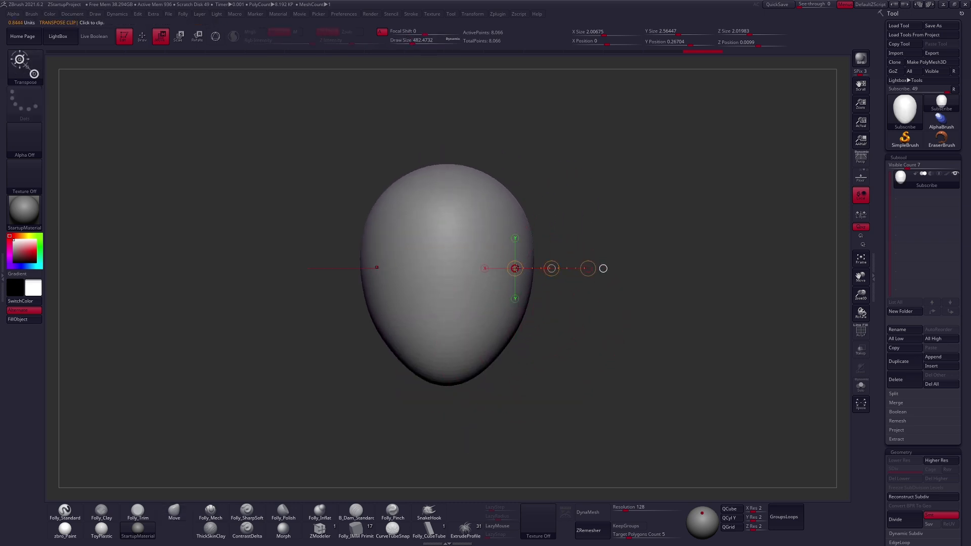
ctrl+shift+click(515, 269)
mouse_move(560, 401)
mouse_down()
mouse_move(542, 401)
mouse_move(561, 391)
mouse_up()
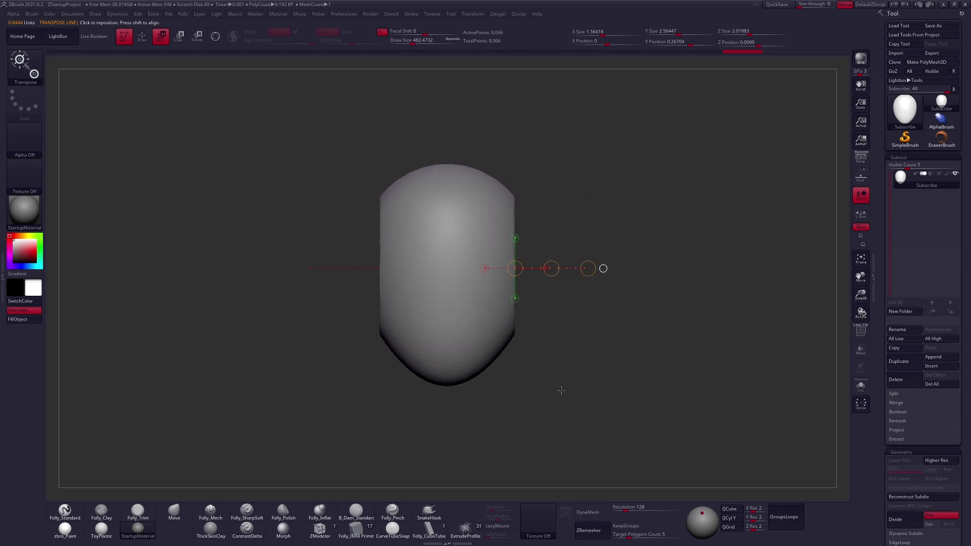
mouse_move(561, 390)
mouse_down()
mouse_move(543, 407)
mouse_move(553, 405)
mouse_up()
key(ctrl+z)
Undo the transpose clip on the sides of the head and return to the Move brush at draw size about 306.
key(q)
key(b)
key(m)
key(v)
key(space)
drag(594, 335, 572, 340)
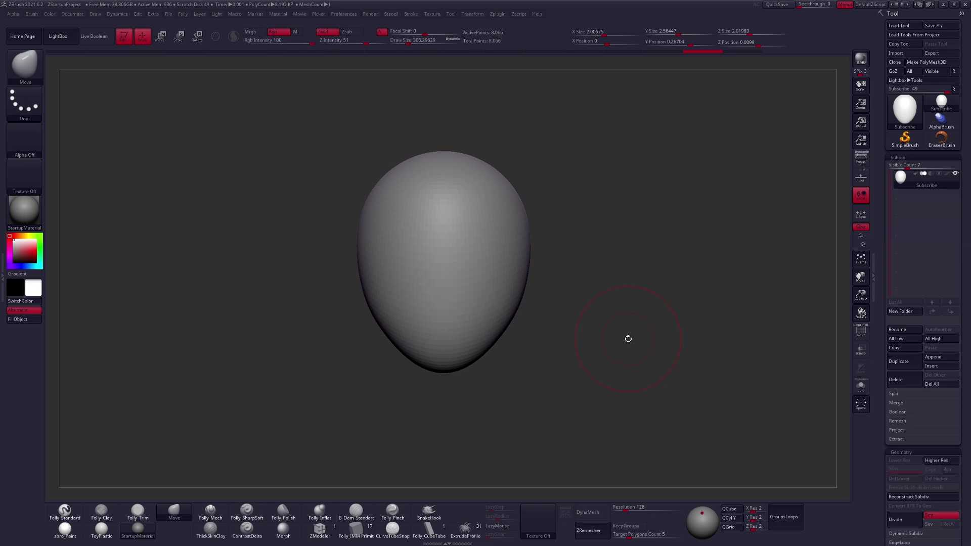
Clip both sides of the head flat with the ClipCurve brush, cutting along a vertical line in front view.
key(ctrl+shift)
click(31, 68)
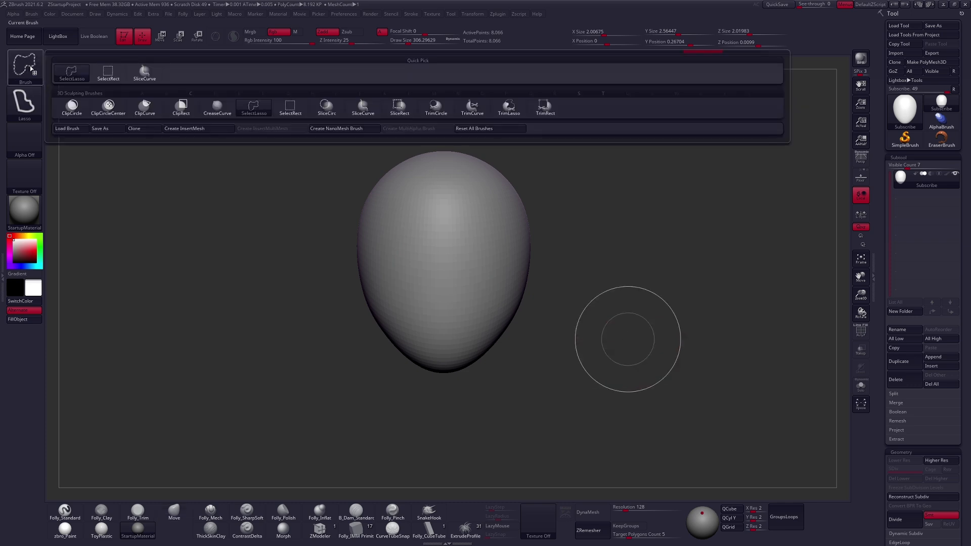
click(144, 106)
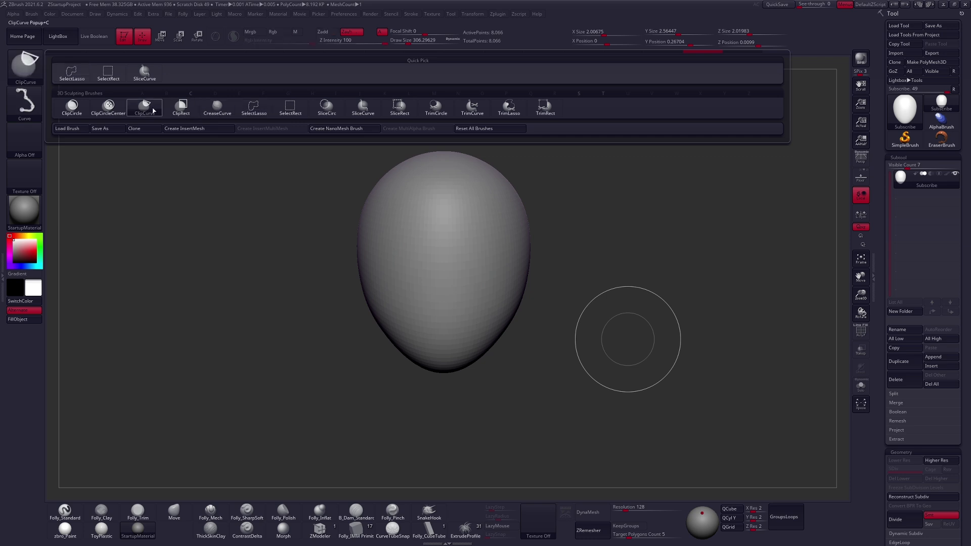
ctrl+shift+drag(500, 190, 502, 426)
mouse_move(572, 392)
mouse_down()
mouse_move(546, 408)
mouse_move(561, 405)
mouse_move(554, 331)
mouse_move(531, 251)
mouse_move(557, 304)
mouse_up()
key(w)
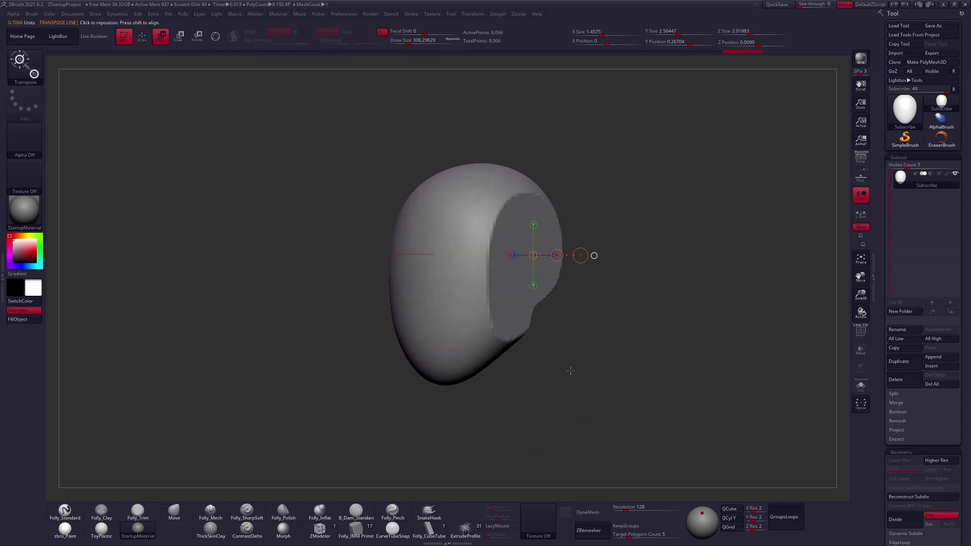
key(q)
Adjust the underside and back corner of the jaw in side view with the Move brush at draw size about 279.
mouse_move(577, 380)
mouse_down()
mouse_move(568, 405)
mouse_move(577, 340)
mouse_move(573, 353)
mouse_up()
drag(496, 275, 469, 317)
drag(529, 320, 538, 308)
key(space)
drag(506, 273, 503, 273)
alt+drag(503, 274, 527, 305)
Duplicate the head mesh below and behind the jaw with a transpose line, and scale the copy down as a base for the neck.
key(w)
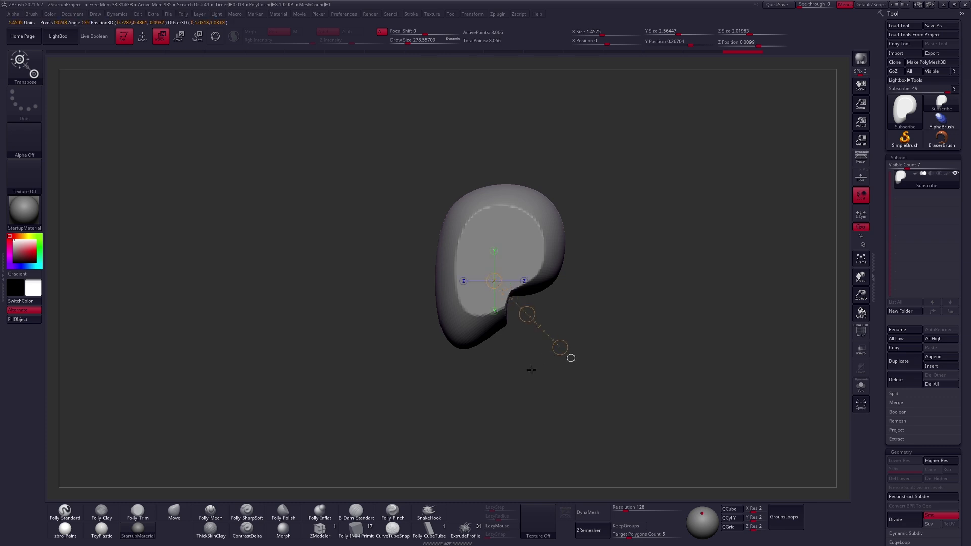
ctrl+drag(527, 314, 546, 336)
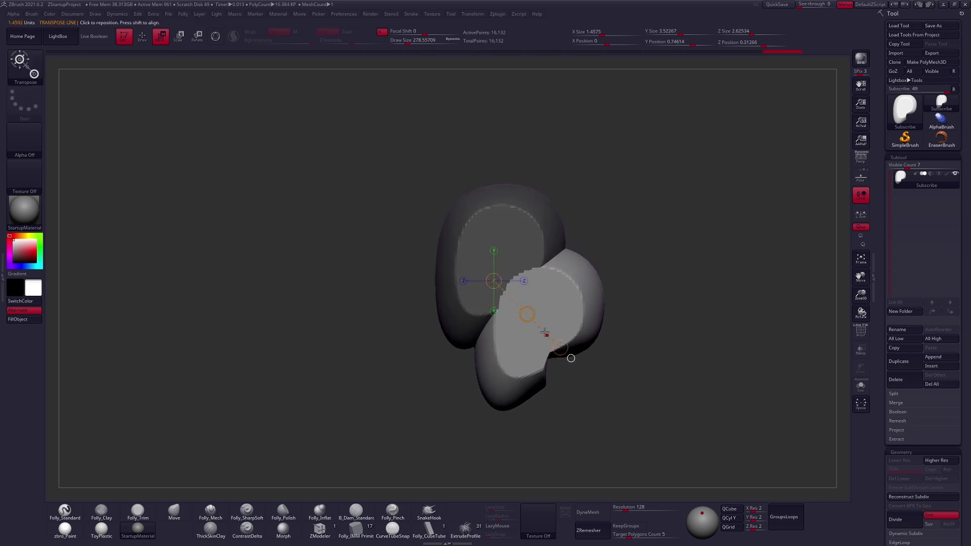
click(571, 358)
shift+drag(560, 393, 585, 384)
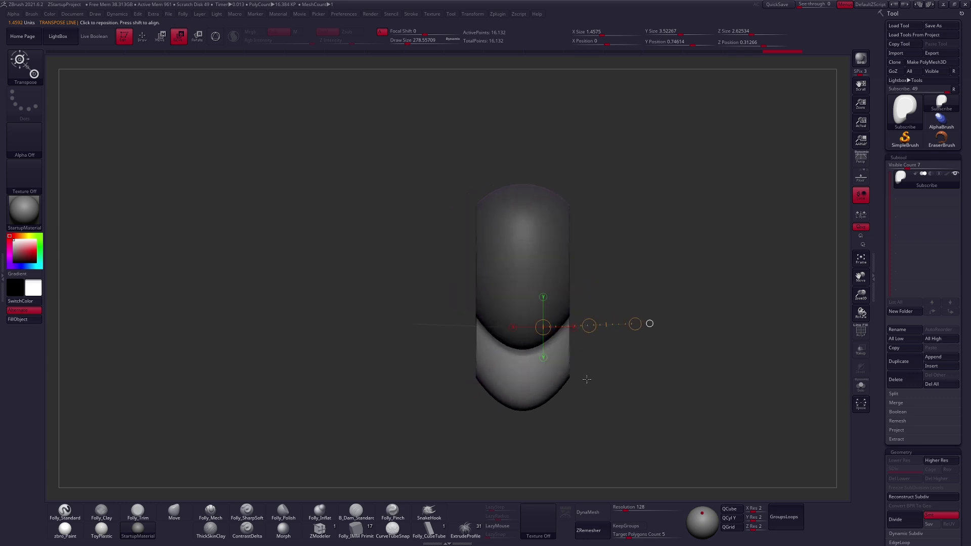
drag(635, 325, 603, 364)
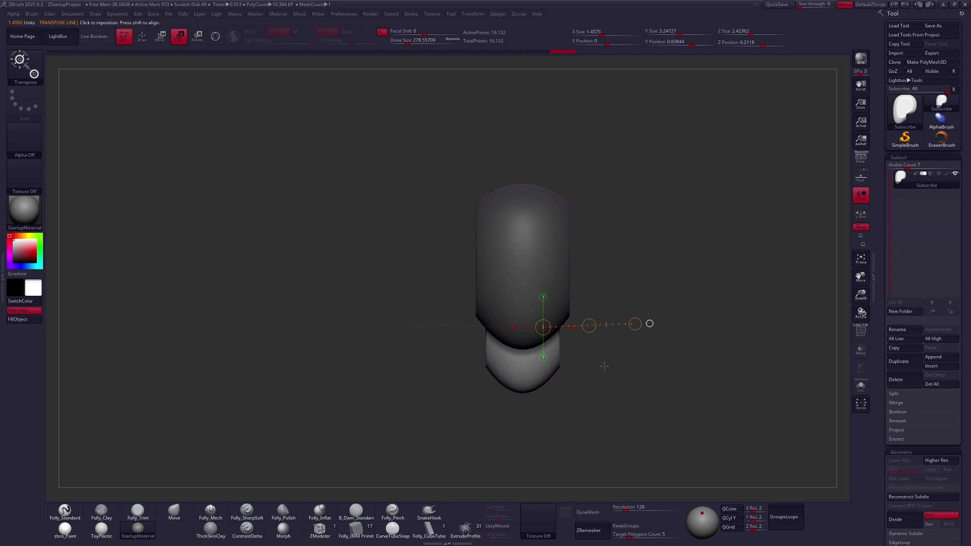
drag(632, 325, 577, 327)
mouse_move(592, 364)
mouse_down()
mouse_move(542, 364)
mouse_move(559, 371)
mouse_up()
Smooth the copied piece and shape it into a narrow neck column beneath the skull, using draw size about 482.
key(q)
key(space)
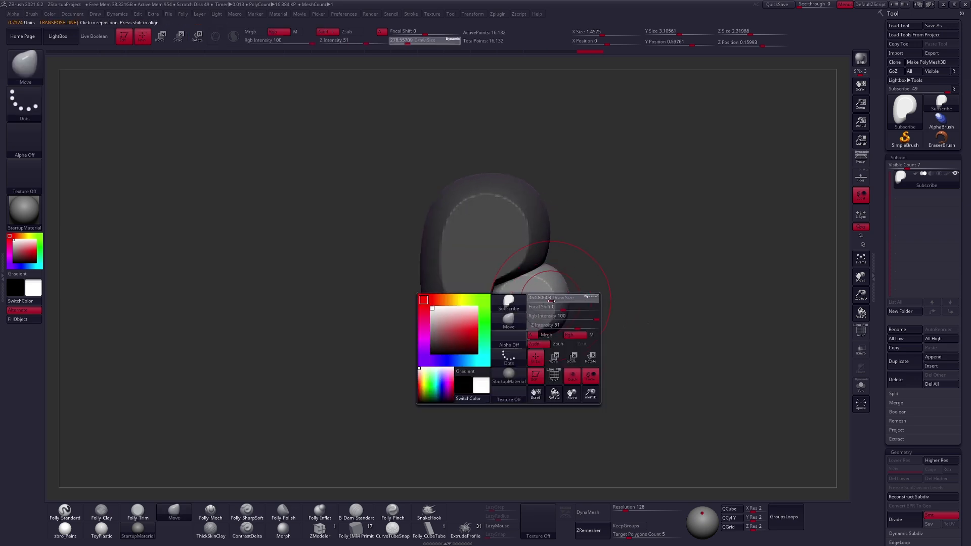
mouse_move(556, 314)
shift+mouse_down()
mouse_move(521, 326)
mouse_move(526, 308)
mouse_move(505, 270)
shift+mouse_up()
key(space)
mouse_move(535, 324)
mouse_down()
mouse_move(518, 312)
mouse_move(481, 326)
mouse_move(552, 303)
mouse_move(562, 343)
mouse_move(533, 378)
mouse_move(547, 356)
mouse_move(526, 352)
mouse_move(569, 330)
mouse_move(458, 348)
mouse_move(535, 333)
mouse_up()
key(space)
key(space)
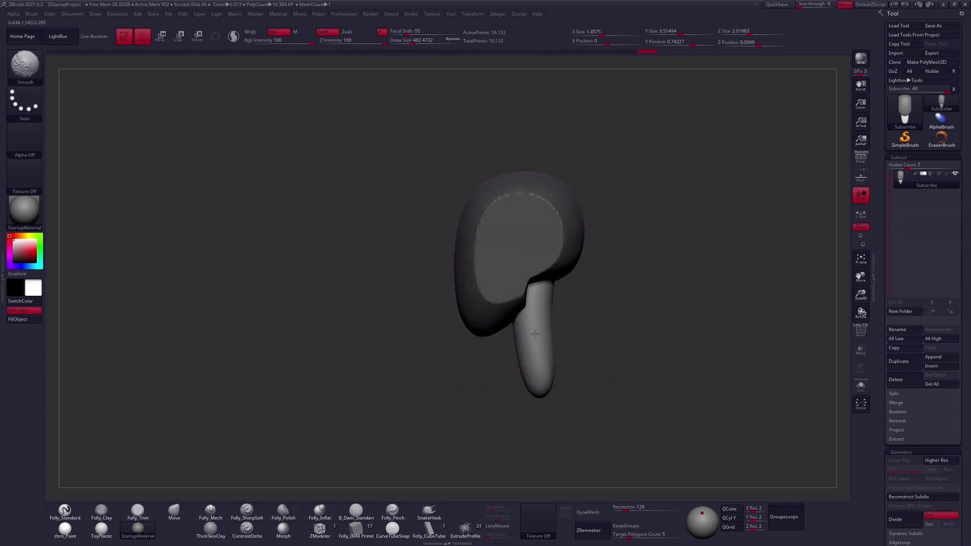
Lengthen and straighten the neck below the jaw in side view with the Move brush at draw size about 482.
mouse_move(481, 349)
mouse_down()
mouse_move(559, 357)
mouse_move(539, 326)
mouse_move(505, 349)
mouse_move(494, 342)
mouse_up()
key(space)
mouse_move(569, 318)
mouse_down()
mouse_move(548, 318)
mouse_move(551, 359)
mouse_move(485, 354)
mouse_up()
alt+drag(560, 349, 567, 285)
key(space)
drag(513, 337, 532, 336)
Extend the neck further down and clip its lower end at a slant with a transpose line in side view.
key(w)
mouse_move(533, 287)
mouse_down()
mouse_move(609, 317)
mouse_move(600, 314)
mouse_up()
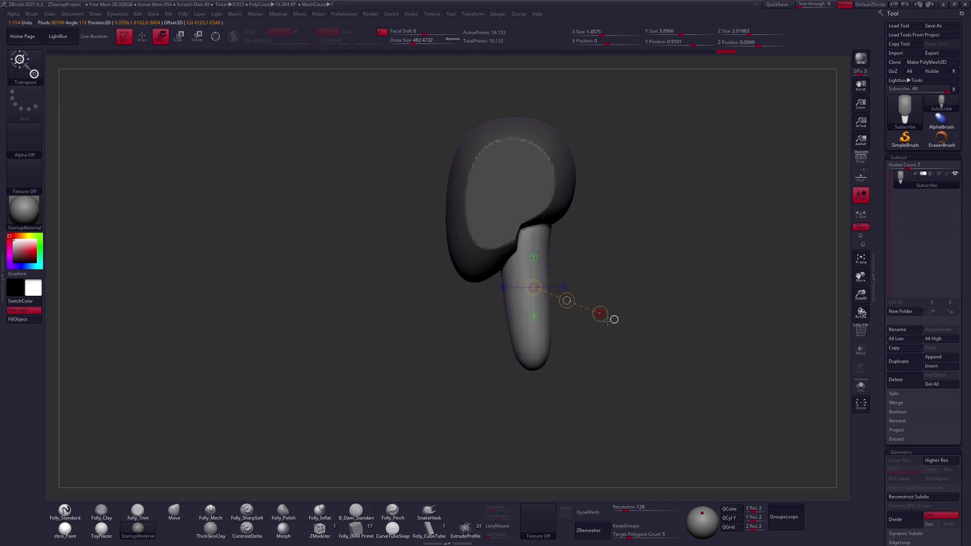
key(q)
shift+drag(562, 342, 571, 336)
key(w)
drag(540, 298, 594, 353)
key(q)
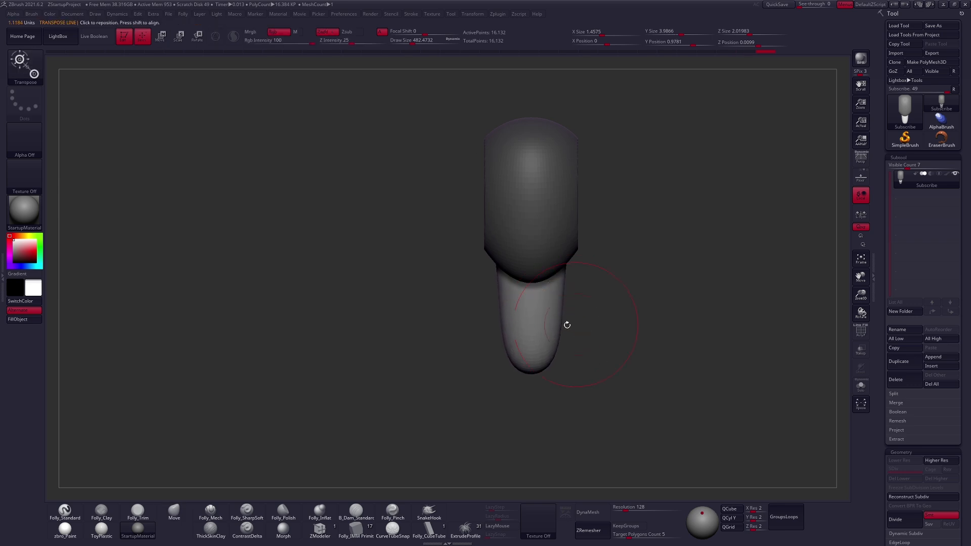
right_drag(557, 331, 524, 327)
key(w)
drag(541, 339, 590, 425)
key(q)
drag(521, 350, 519, 364)
Clear the mask from the head and return to the front view.
shift+right_drag(558, 325, 594, 365)
ctrl+drag(585, 371, 585, 348)
right_drag(587, 368, 647, 344)
alt+right_drag(590, 330, 588, 342)
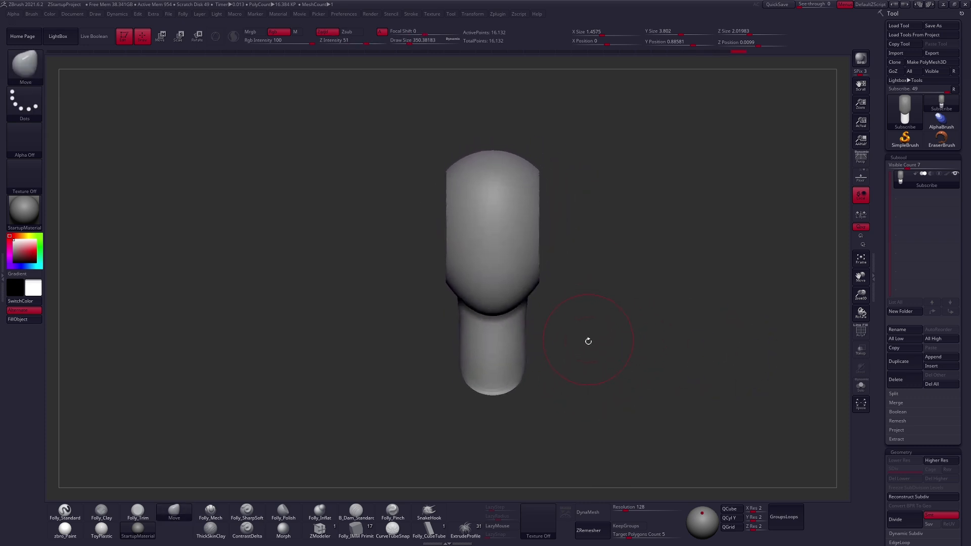
Measure the head from chin to crown with a transpose line in front view to locate its midpoint.
key(6)
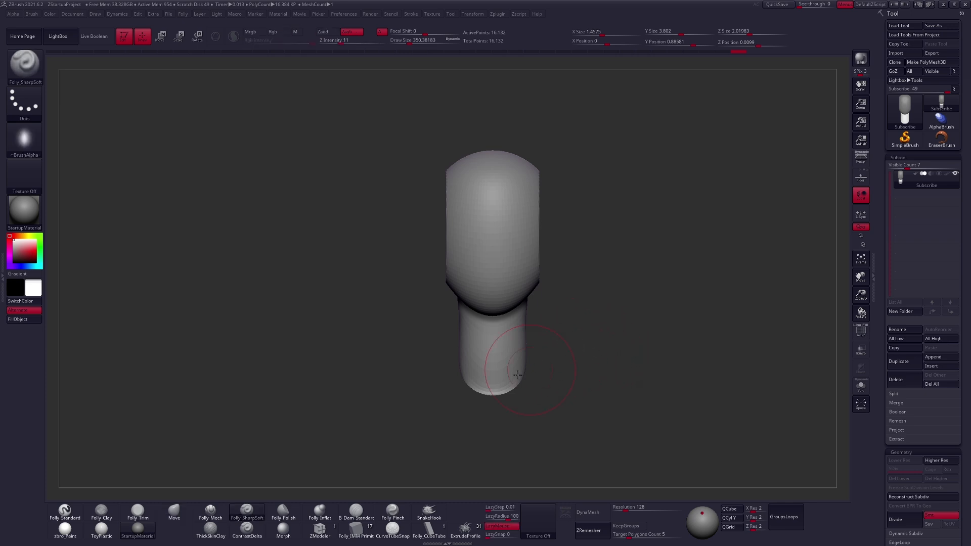
click(393, 512)
mouse_move(578, 353)
right_down()
mouse_move(559, 357)
mouse_move(556, 338)
right_up()
alt+right_drag(492, 235, 488, 291)
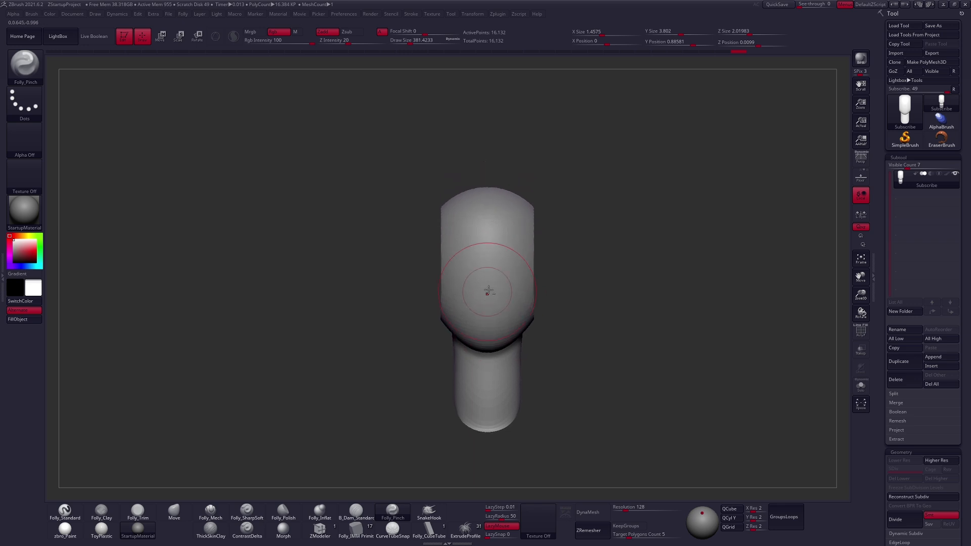
alt+right_drag(489, 334, 489, 350)
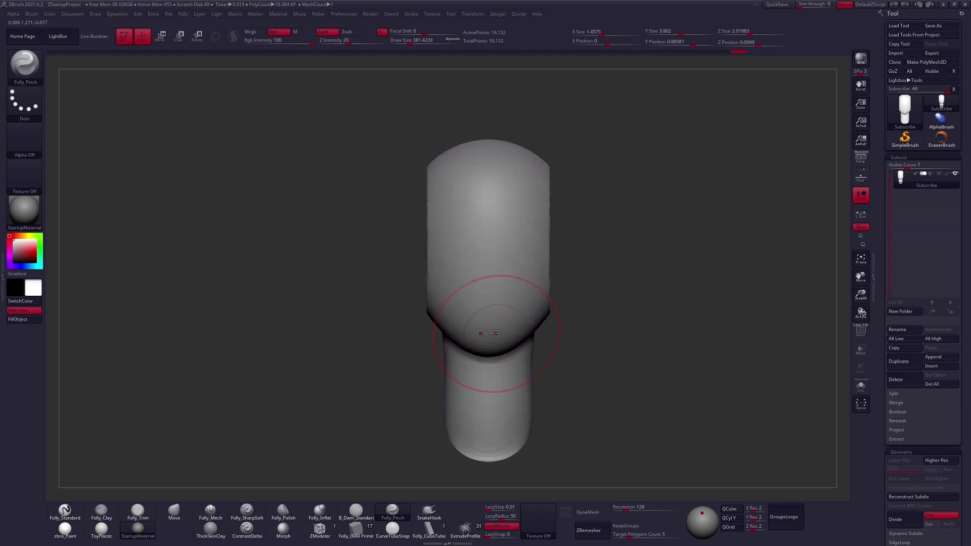
key(w)
drag(487, 354, 487, 138)
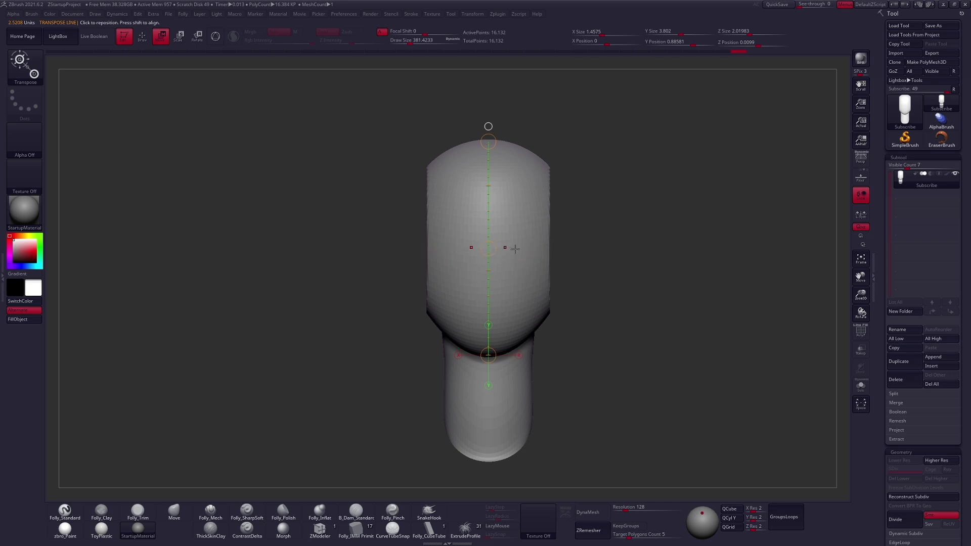
key(q)
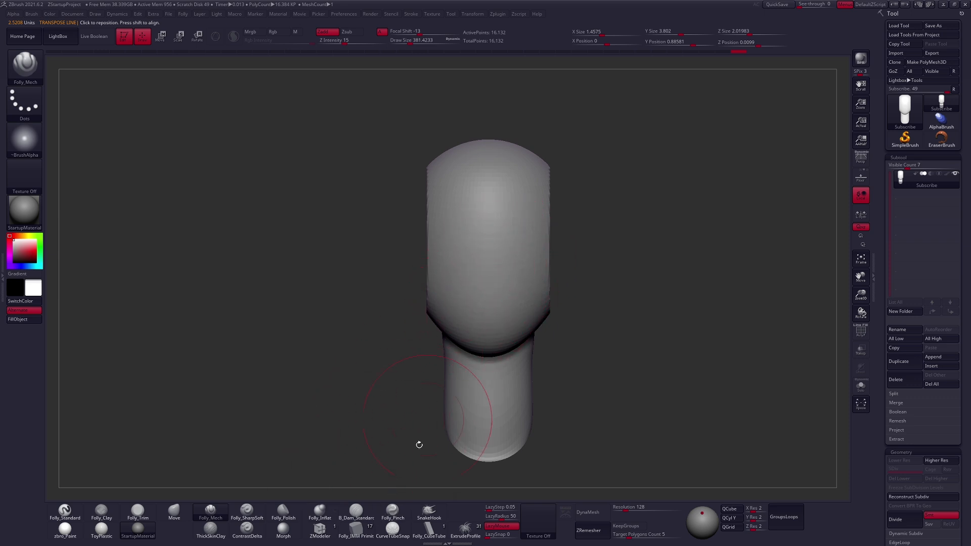
Pinch a horizontal eye line across the middle of the face with the Folly_Pinch brush at draw size about 192.
click(395, 510)
key(space)
drag(477, 251, 468, 251)
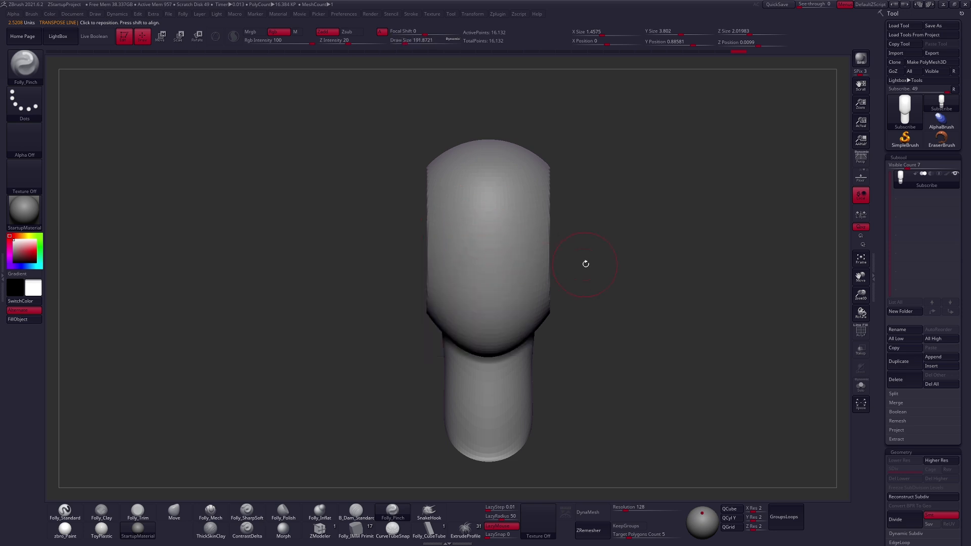
key(w)
key(q)
drag(434, 244, 540, 243)
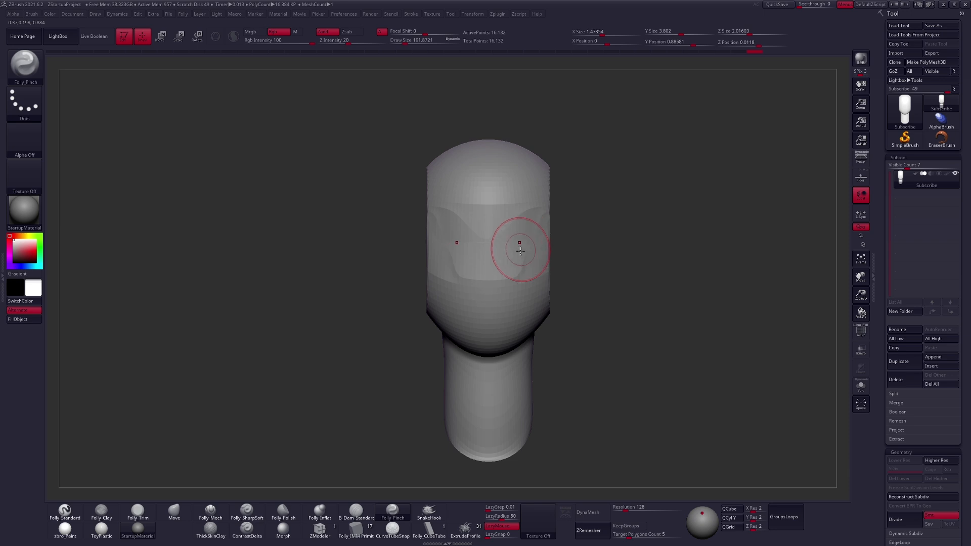
drag(444, 244, 554, 240)
Push the face inward along the eye line with the Move brush at draw size about 292 to recess the eye area.
right_drag(530, 253, 494, 268)
key(space)
drag(507, 273, 516, 273)
key(b)
key(m)
key(v)
right_drag(530, 260, 474, 277)
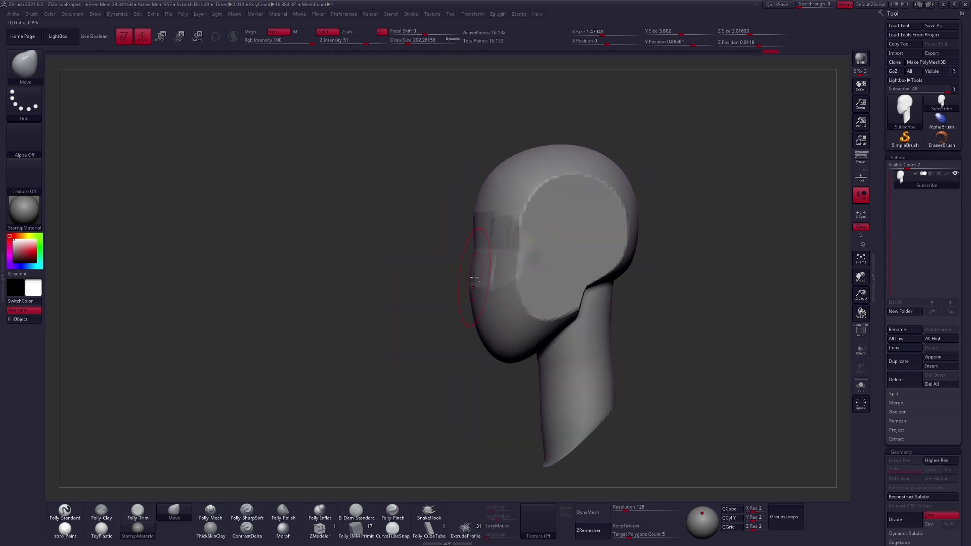
Work on the outer eye area with the Folly_Standard brush at draw size about 130 and the Move brush at about 227.
key(1)
right_drag(516, 308, 568, 303)
key(space)
mouse_move(476, 264)
mouse_down()
mouse_move(415, 249)
mouse_move(475, 250)
mouse_up()
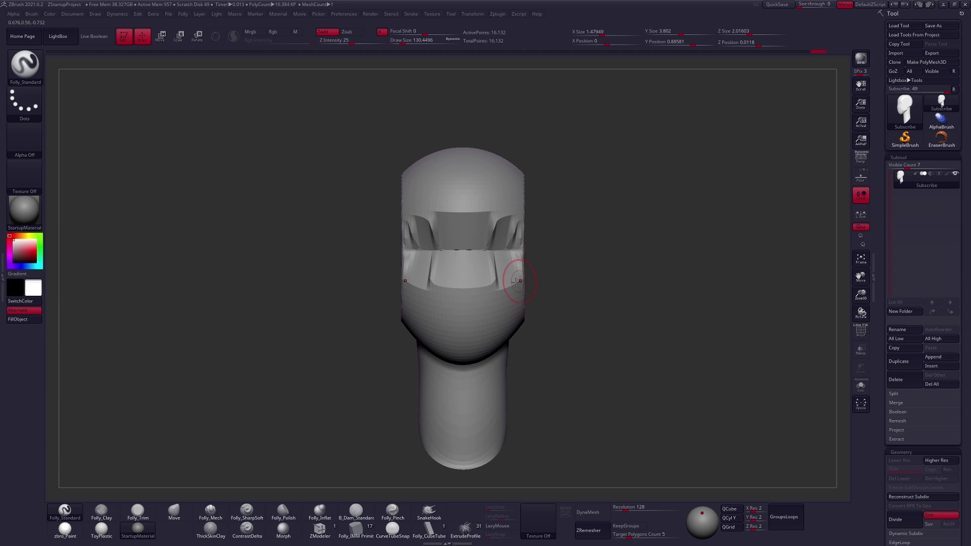
shift+right_drag(516, 282, 492, 271)
key(space)
drag(497, 271, 529, 263)
key(4)
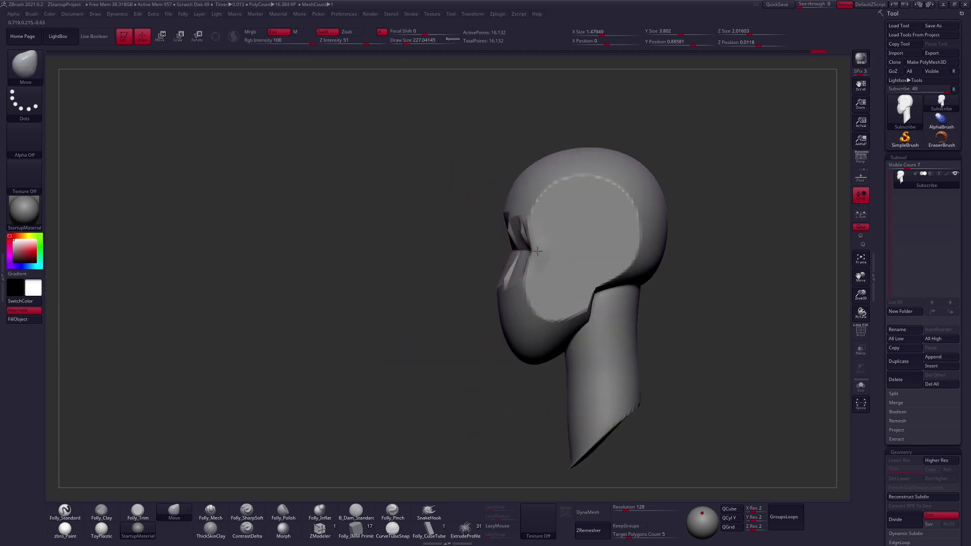
shift+right_drag(531, 253, 548, 255)
Set the Move brush's draw size to about 252 and examine the recessed eye area from the front and side.
alt+right_drag(603, 384, 593, 348)
key(space)
drag(595, 355, 599, 358)
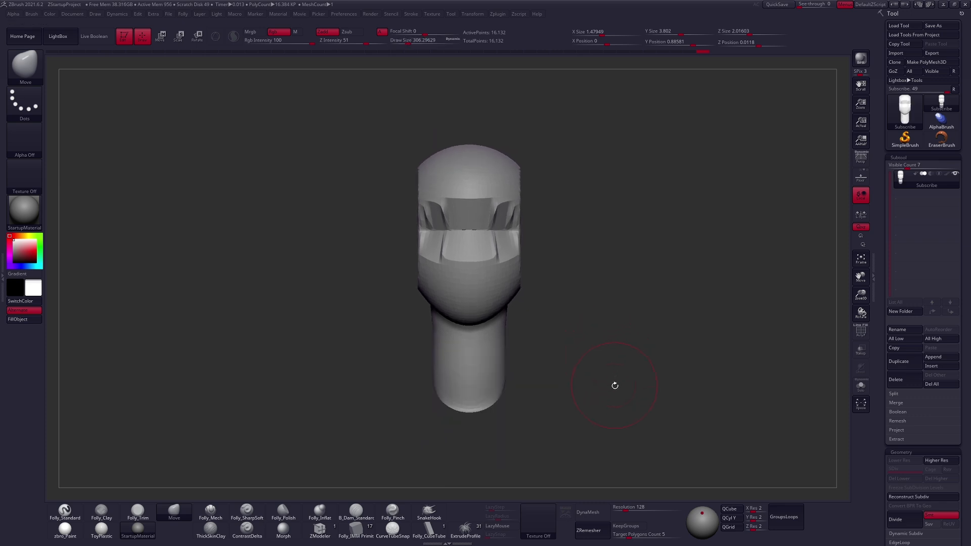
key(space)
drag(582, 347, 576, 361)
right_drag(572, 372, 510, 360)
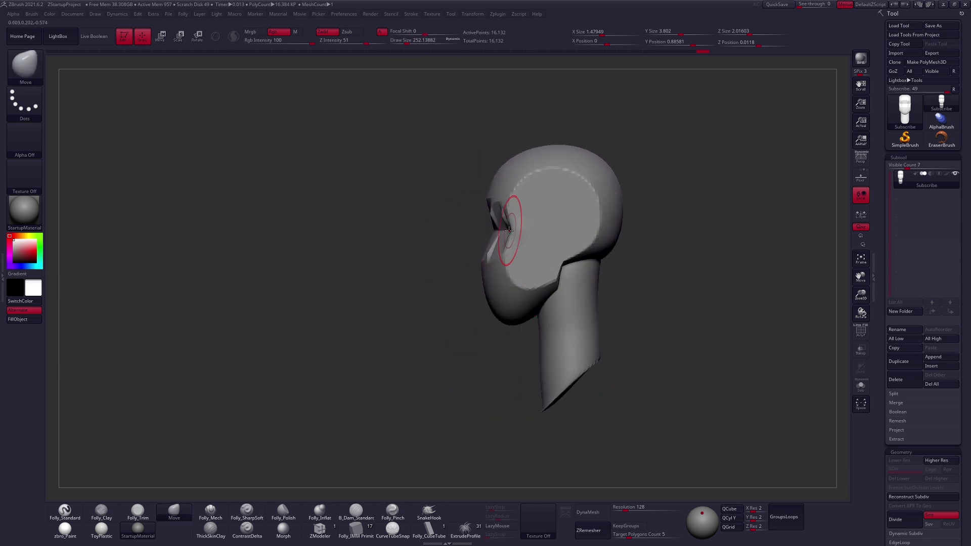
right_drag(499, 236, 602, 348)
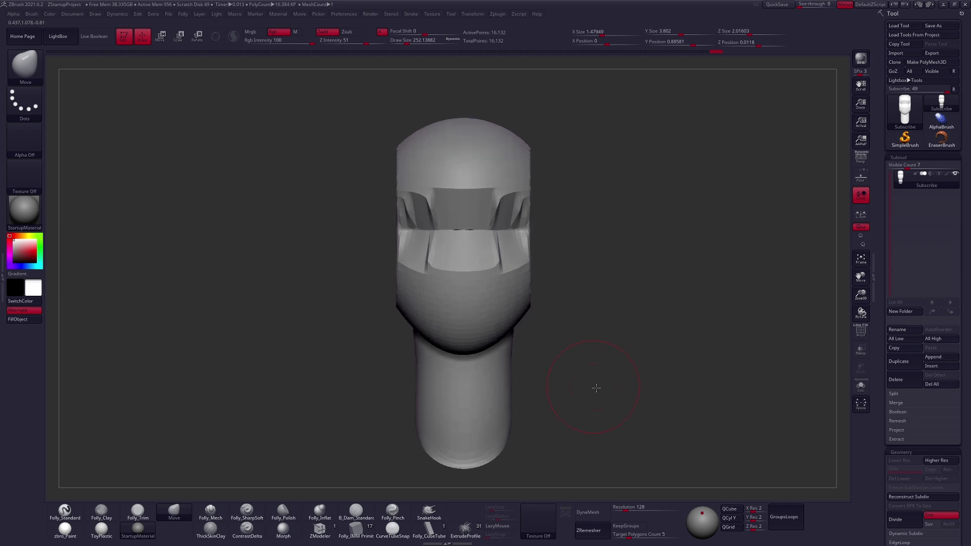
Show the polyframe to inspect the mesh density around the eye area, and hide it again.
right_drag(591, 388, 613, 392)
key(shift+f)
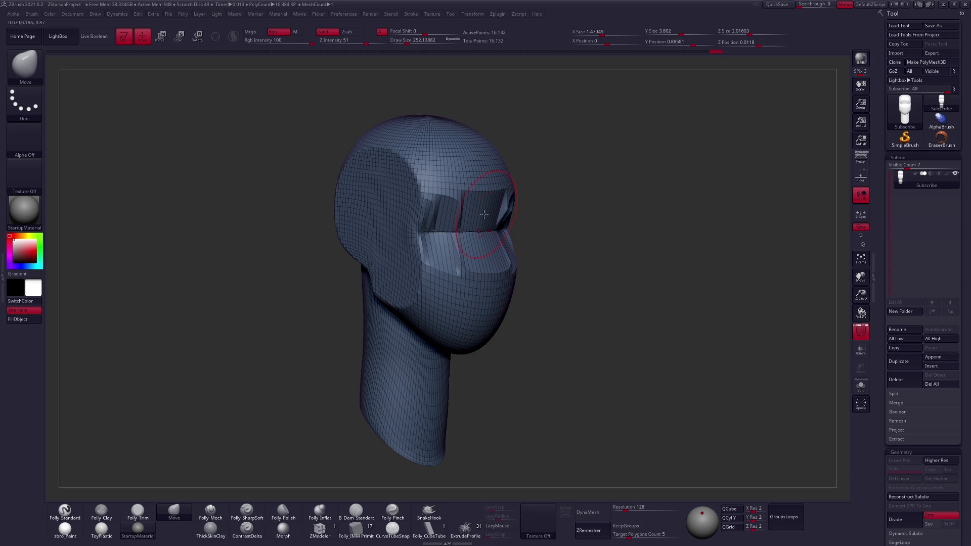
right_drag(589, 354, 641, 335)
key(shift+f)
Remesh the head and neck with DynaMesh at resolution 128.
scroll(890, 313, down, 6)
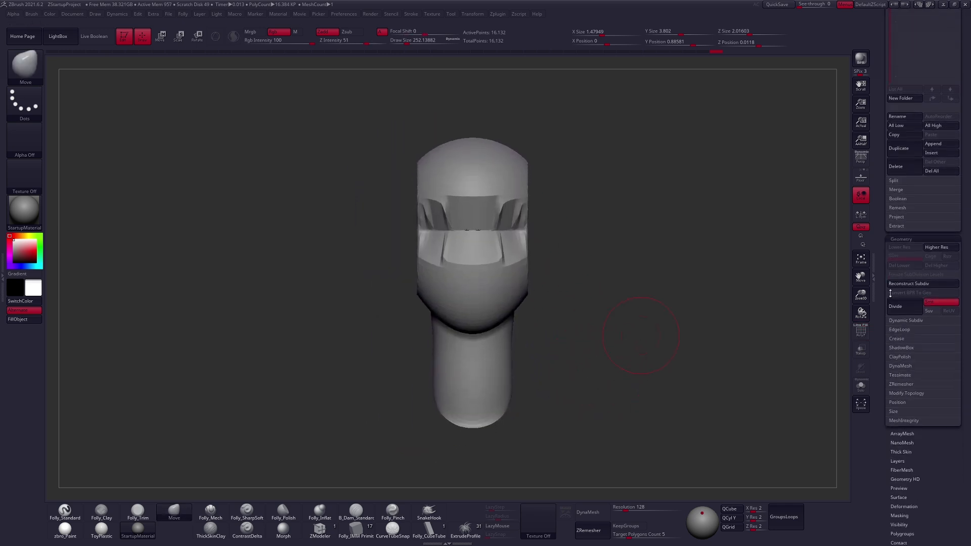
click(902, 281)
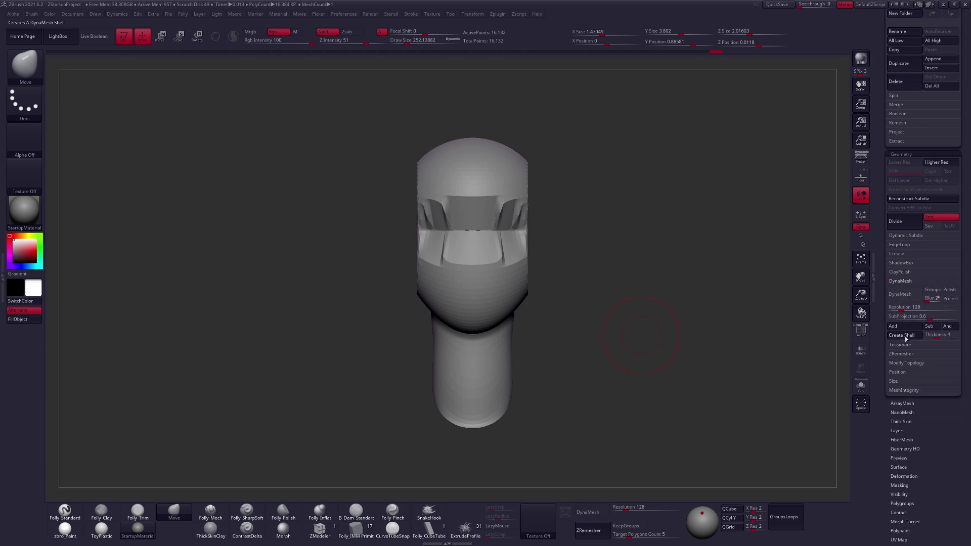
click(909, 298)
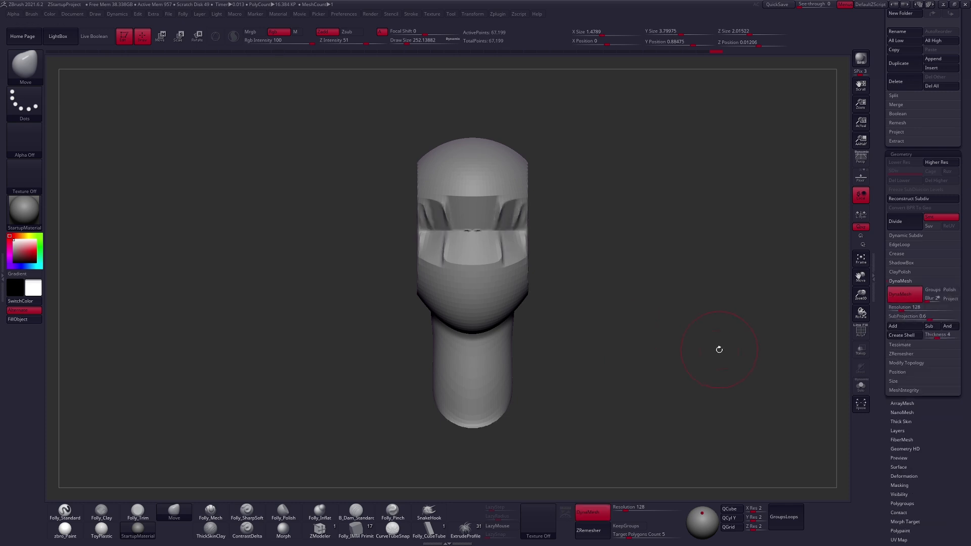
click(902, 282)
drag(882, 298, 884, 385)
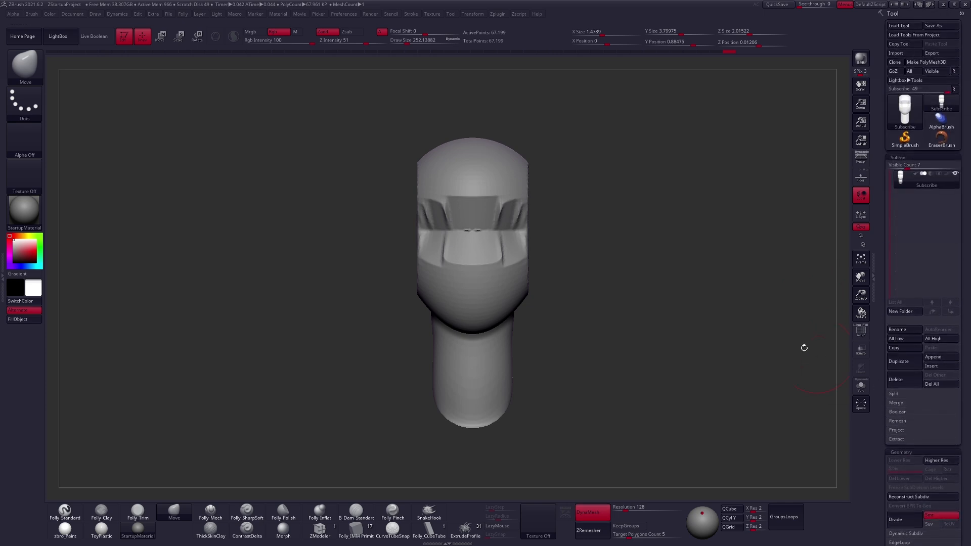
Smooth the eye band, and test pulling both cheeks out into long spikes and remeshing with the polyframe shown.
key(shift)
mouse_move(485, 238)
shift+mouse_down()
mouse_move(537, 261)
mouse_move(704, 270)
shift+mouse_up()
key(shift+f)
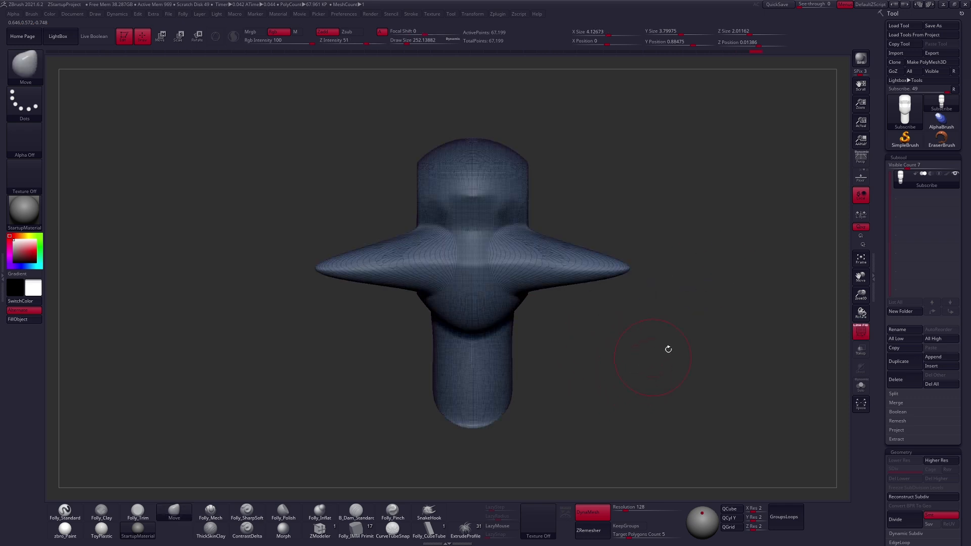
key(ctrl)
mouse_move(755, 213)
ctrl+mouse_down()
mouse_move(582, 390)
mouse_move(753, 373)
ctrl+mouse_up()
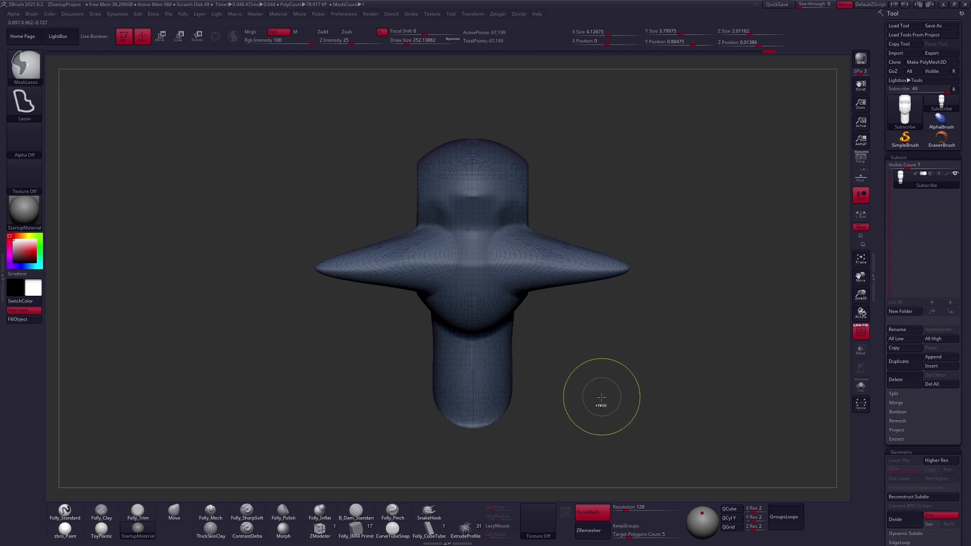
Undo the cheek spikes, hide the polyframe and set the Move brush's draw size to about 292.
key(ctrl+z)
key(ctrl+z)
key(ctrl+z)
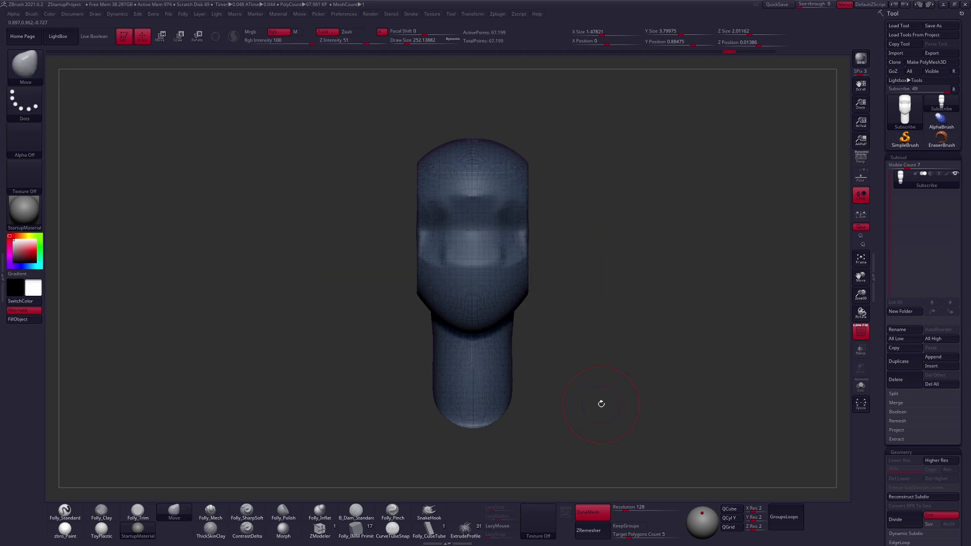
key(shift+f)
alt+drag(601, 397, 582, 395)
key(bracketright)
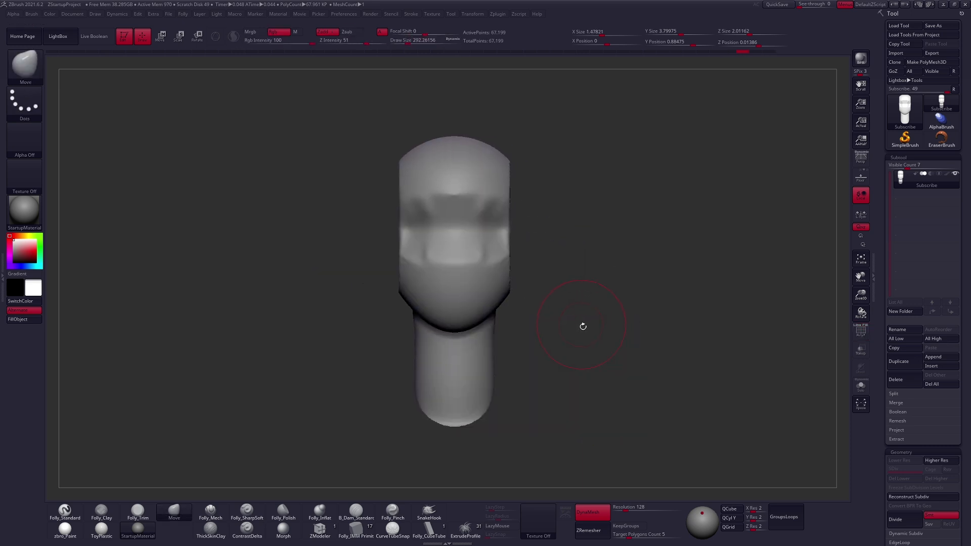
Select the Folly_Pinch brush and set its draw size to about 215.
drag(584, 360, 486, 351)
key(space)
drag(593, 370, 582, 370)
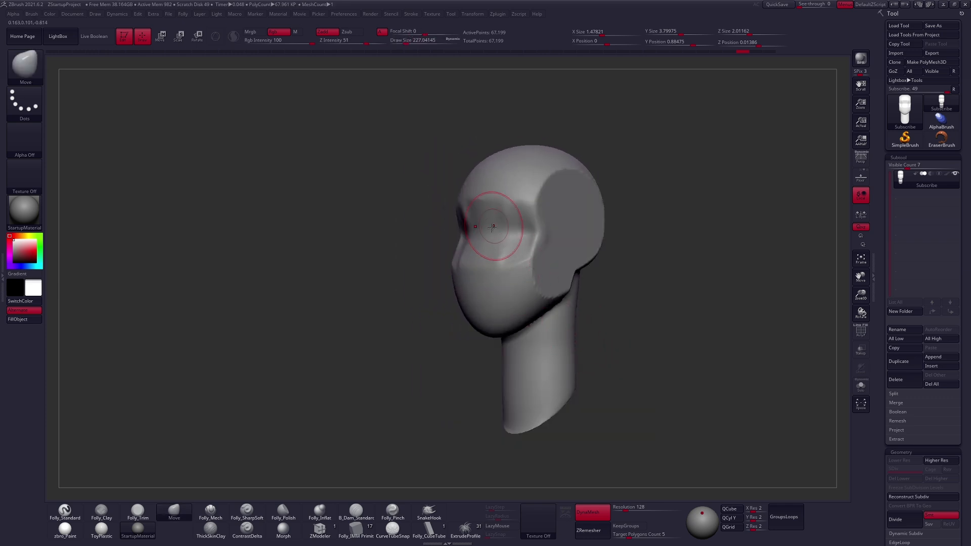
shift+right_drag(487, 235, 522, 262)
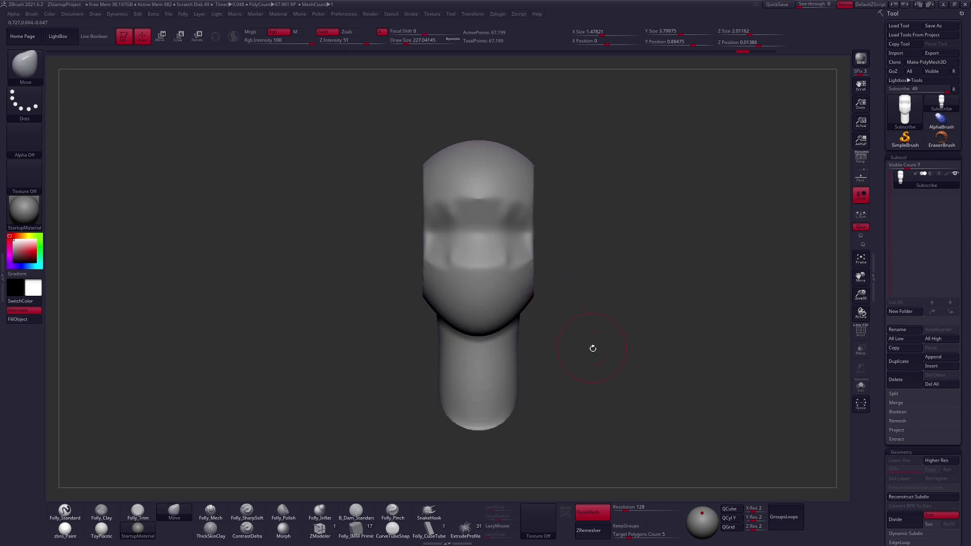
drag(593, 357, 557, 370)
click(394, 511)
key(space)
drag(508, 307, 505, 305)
mouse_move(505, 304)
shift+right_down()
mouse_move(480, 316)
mouse_move(511, 350)
mouse_move(531, 312)
mouse_move(493, 343)
shift+right_up()
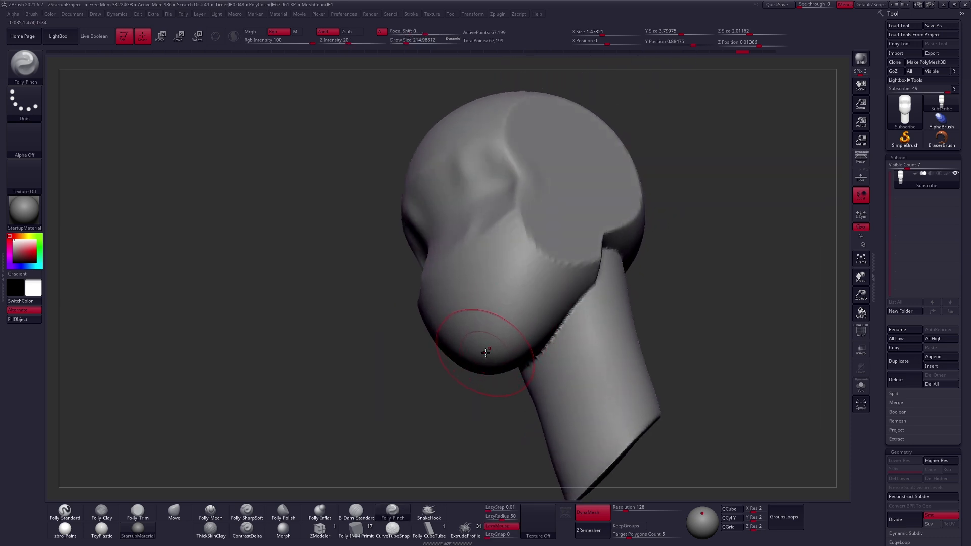
Pinch the jawline into a sharper edge from the jaw corner to the chin with a draw size of about 227.
drag(597, 260, 604, 255)
right_drag(604, 255, 531, 318)
alt+right_drag(531, 318, 501, 340)
key(space)
mouse_move(571, 283)
mouse_down()
mouse_move(559, 275)
mouse_move(601, 190)
mouse_up()
key(space)
mouse_move(562, 245)
mouse_down()
mouse_move(585, 240)
mouse_move(584, 217)
mouse_move(561, 242)
mouse_move(586, 282)
mouse_up()
key(space)
right_drag(585, 298, 571, 280)
drag(577, 276, 462, 365)
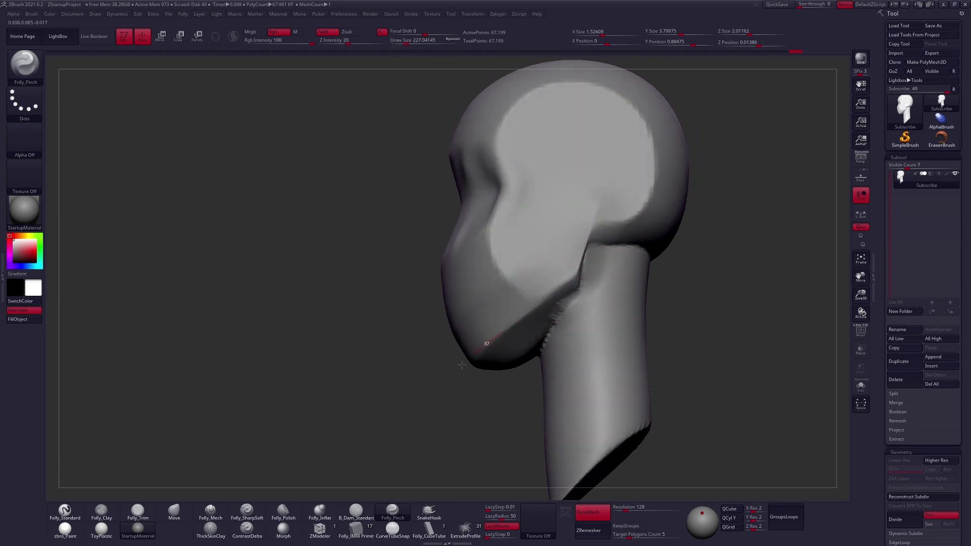
Smooth the jaw and the junction with the neck, and remesh the head with DynaMesh.
mouse_move(494, 360)
right_down()
mouse_move(555, 374)
mouse_move(524, 345)
mouse_move(486, 332)
right_up()
shift+drag(523, 318, 557, 257)
right_drag(622, 299, 556, 316)
shift+right_drag(559, 281, 545, 300)
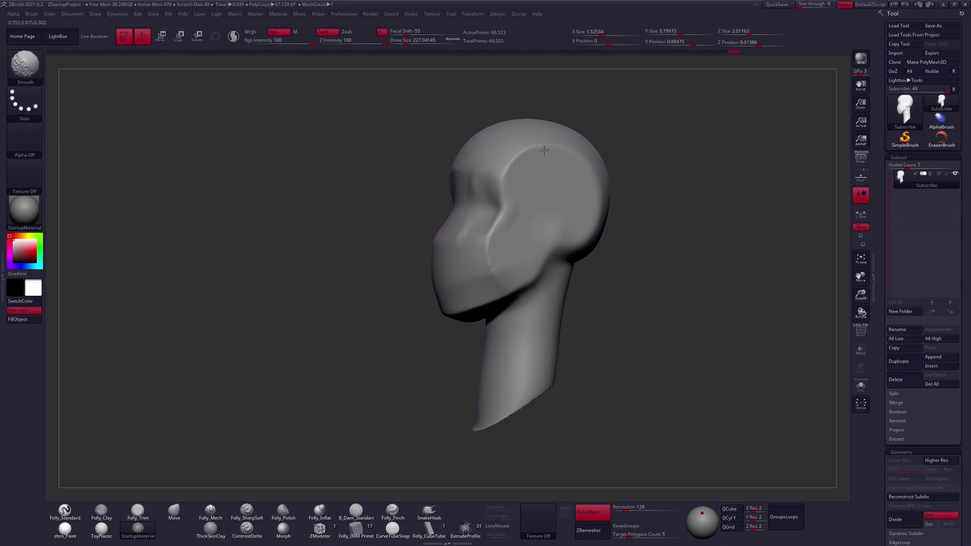
mouse_move(493, 304)
shift+right_down()
mouse_move(511, 303)
mouse_move(552, 340)
shift+right_up()
Switch to the Move brush and pull the centre of the brow ridge down into a shallow point.
key(b)
key(m)
key(v)
key(space)
key(space)
drag(553, 341, 551, 340)
right_drag(564, 342, 592, 337)
key(space)
drag(591, 335, 586, 335)
alt+right_drag(588, 335, 562, 349)
drag(491, 190, 497, 204)
key(space)
drag(498, 204, 506, 205)
Refine the brow arch above the eye recess with the Move brush at a draw size of about 150.
right_drag(490, 202, 499, 210)
key(space)
drag(500, 190, 501, 191)
shift+right_drag(507, 230, 498, 211)
key(space)
drag(518, 211, 511, 210)
Pinch the outer brow and eye-socket edges with the Folly_Pinch brush.
click(392, 510)
scroll(496, 271, up, 5)
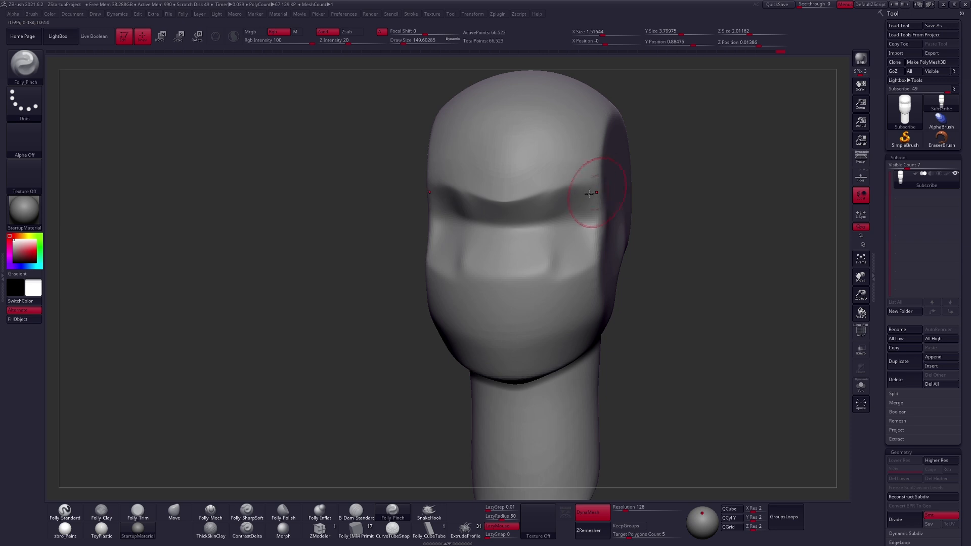
right_drag(589, 193, 565, 188)
right_drag(605, 233, 581, 191)
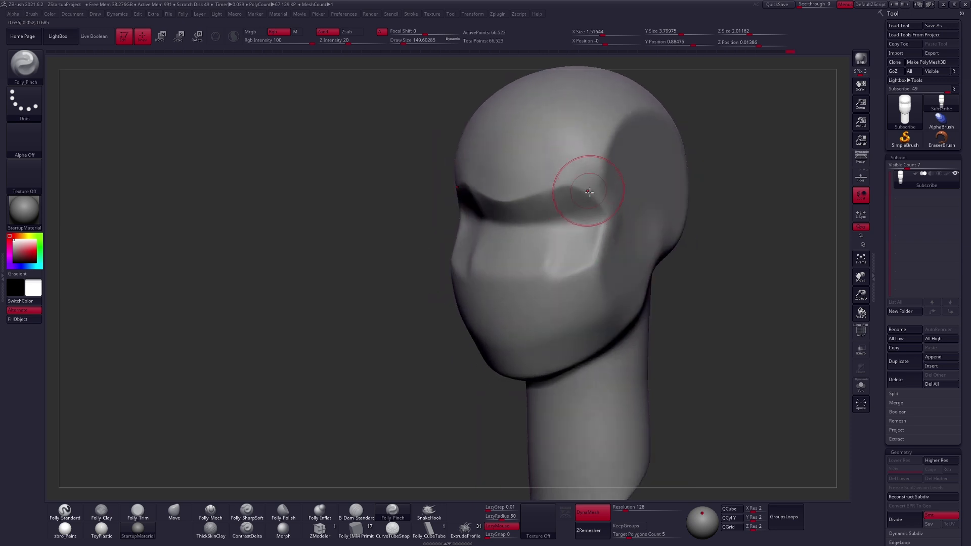
mouse_move(607, 238)
right_down()
mouse_move(585, 217)
mouse_move(593, 246)
right_up()
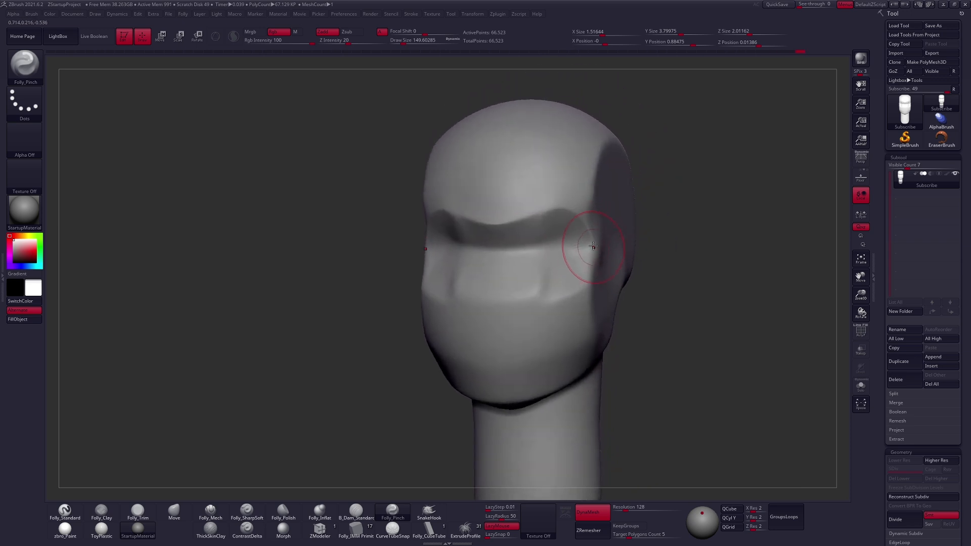
right_drag(498, 257, 528, 258)
Pinch a diagonal cheek plane edge from the outer eye corner down to the chin with a draw size of about 181.
key(space)
drag(423, 274, 429, 274)
mouse_move(429, 275)
right_down()
mouse_move(446, 276)
mouse_move(421, 257)
right_up()
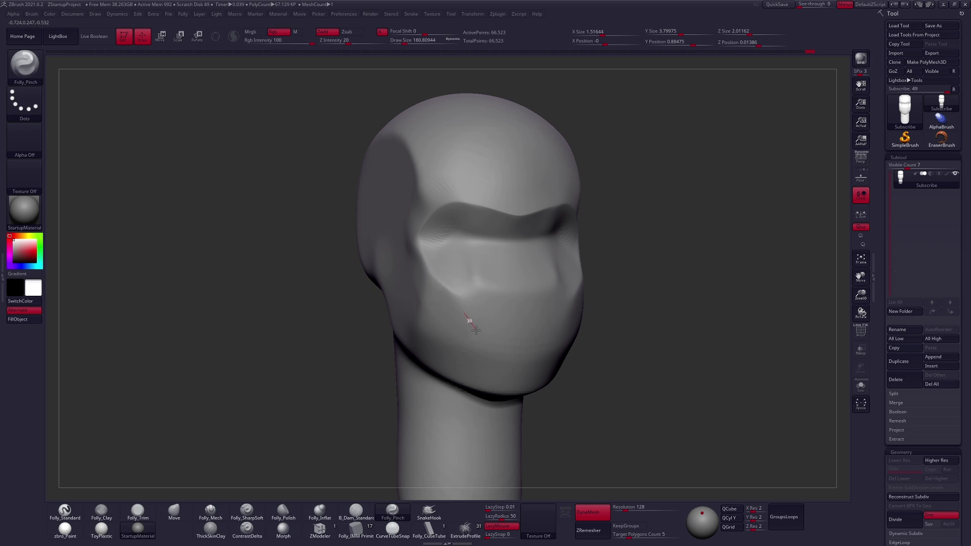
drag(498, 357, 503, 363)
shift+right_drag(502, 352, 486, 349)
drag(605, 258, 541, 385)
right_drag(542, 385, 465, 425)
key(bracketleft)
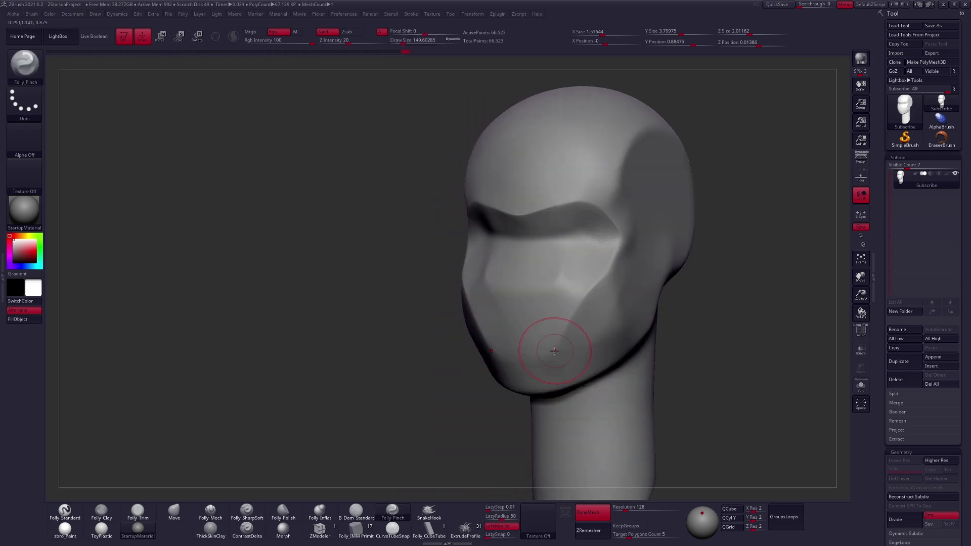
Sharpen the chin and cheek plane edges with the Folly_Pinch brush at a draw size of about 150.
drag(556, 390, 553, 403)
right_drag(542, 373, 498, 362)
mouse_move(561, 379)
right_down()
mouse_move(536, 331)
mouse_move(498, 324)
right_up()
drag(580, 248, 554, 293)
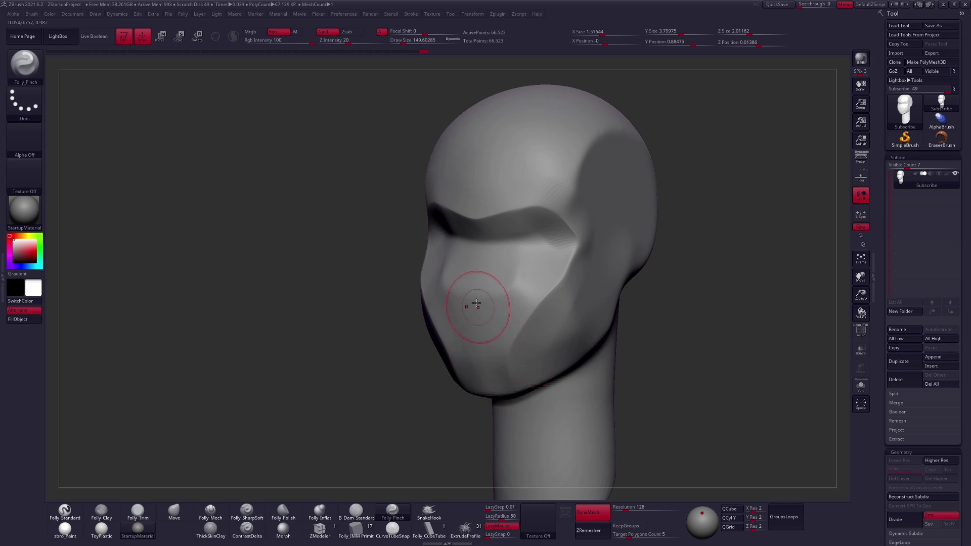
key(w)
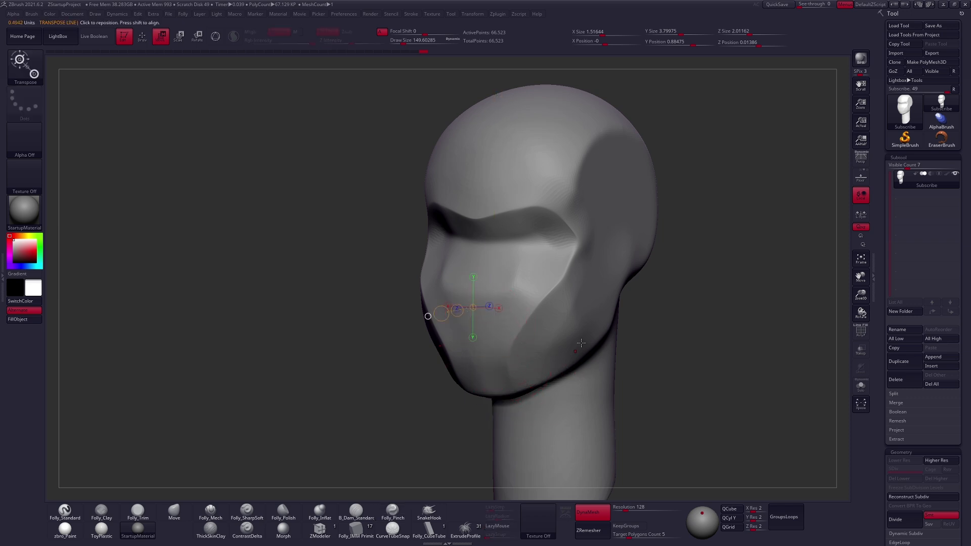
click(581, 309)
mouse_move(562, 368)
shift+right_down()
mouse_move(589, 357)
mouse_move(606, 369)
mouse_move(587, 379)
mouse_move(567, 363)
shift+right_up()
key(q)
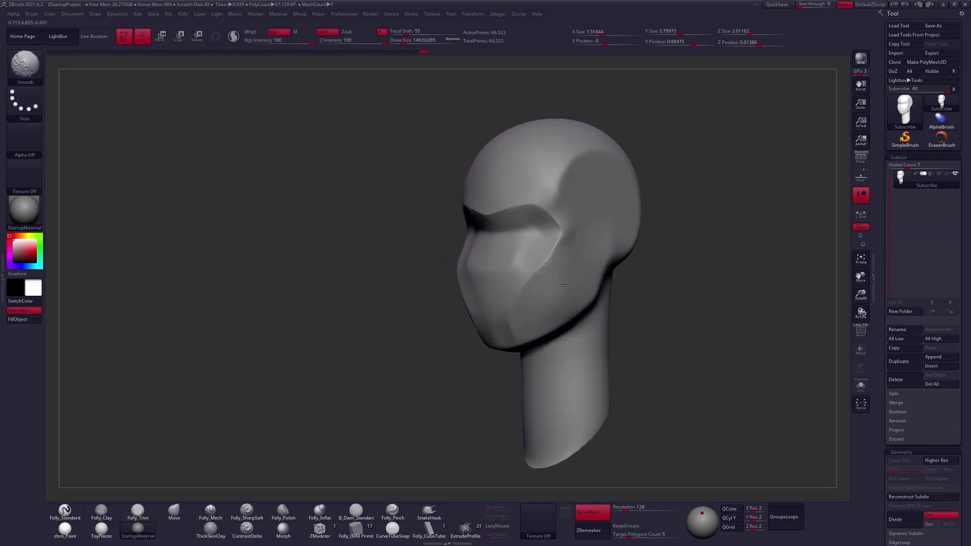
Smooth the edges of the side and cheek planes, and remesh the head with DynaMesh.
shift+drag(571, 193, 569, 203)
right_drag(556, 200, 564, 191)
click(392, 513)
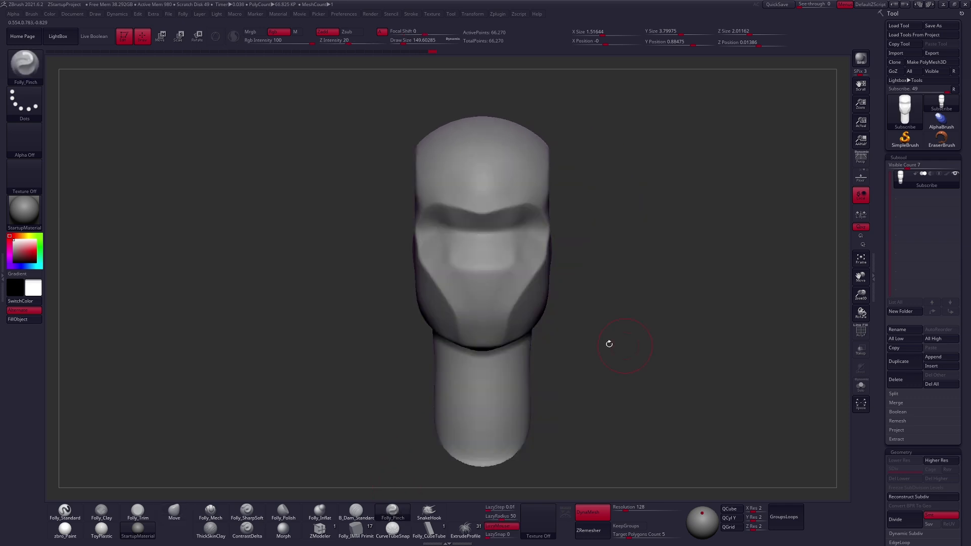
key(space)
drag(609, 354, 613, 355)
mouse_move(613, 357)
right_down()
mouse_move(601, 360)
mouse_move(611, 383)
mouse_move(537, 398)
right_up()
Switch to the Move brush and set its draw size to about 170.
key(b)
key(m)
key(v)
key(space)
mouse_move(475, 326)
mouse_down()
mouse_move(478, 341)
mouse_move(481, 315)
mouse_up()
key(space)
right_drag(474, 285, 493, 299)
key(space)
drag(493, 298, 488, 299)
mouse_move(512, 297)
alt+right_down()
mouse_move(526, 304)
mouse_move(532, 288)
alt+right_up()
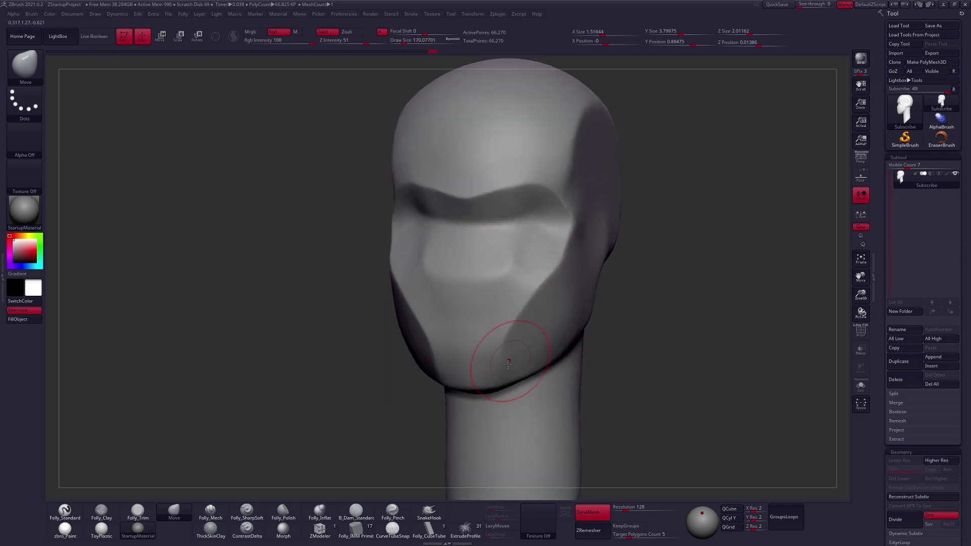
Try smoothing away the cheek and jaw plane edges, and undo the smoothing.
mouse_move(508, 365)
shift+right_down()
mouse_move(633, 352)
mouse_move(626, 359)
mouse_move(520, 336)
shift+right_up()
key(shift)
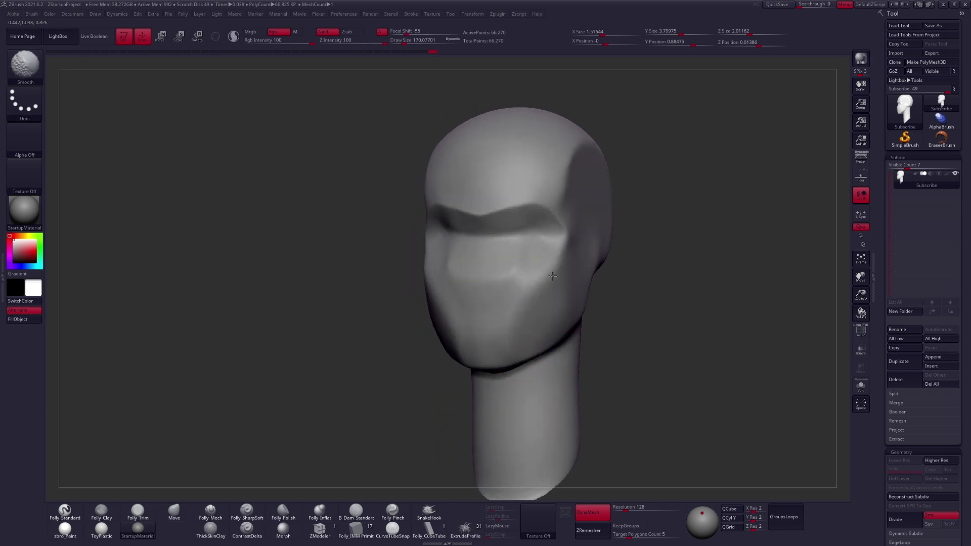
mouse_move(520, 314)
right_down()
mouse_move(570, 310)
mouse_move(545, 303)
right_up()
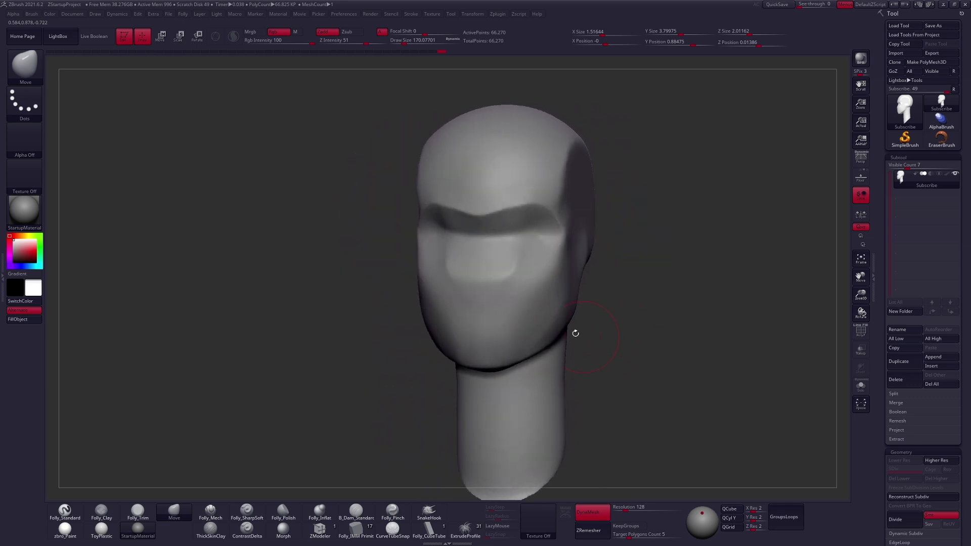
alt+right_drag(620, 368, 595, 359)
key(ctrl+z)
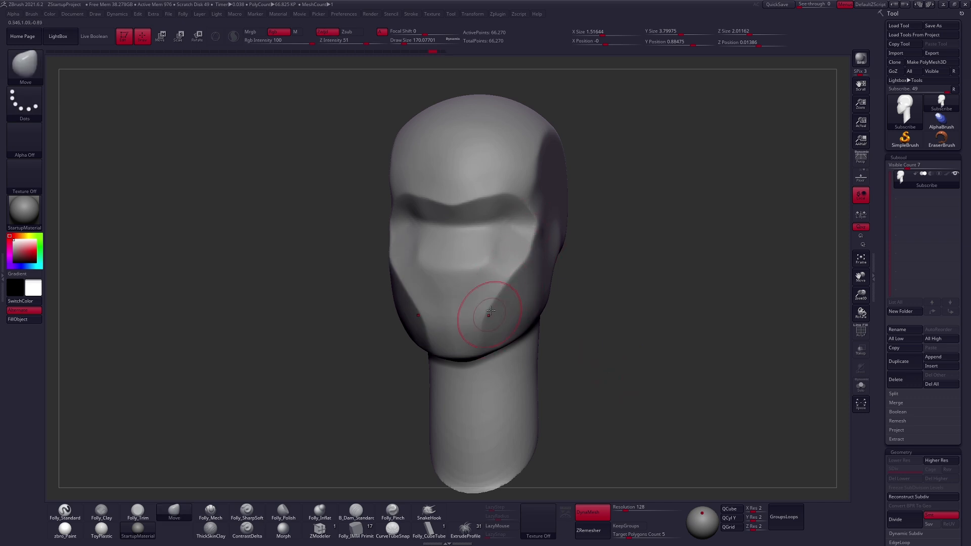
Build up a straight nose ridge down the face's centre line from the brow, and smooth it.
shift+drag(592, 366, 590, 349)
key(space)
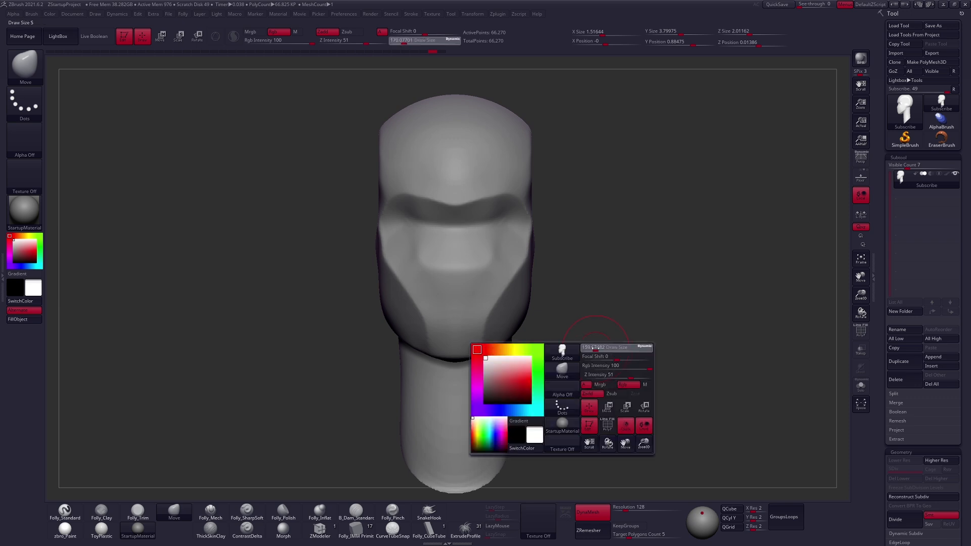
key(2)
drag(455, 212, 455, 271)
shift+right_drag(456, 271, 462, 268)
Pull the tip of the nose outward with the Move brush at a draw size of about 113.
key(1)
key(space)
drag(468, 268, 460, 268)
right_drag(460, 232, 465, 270)
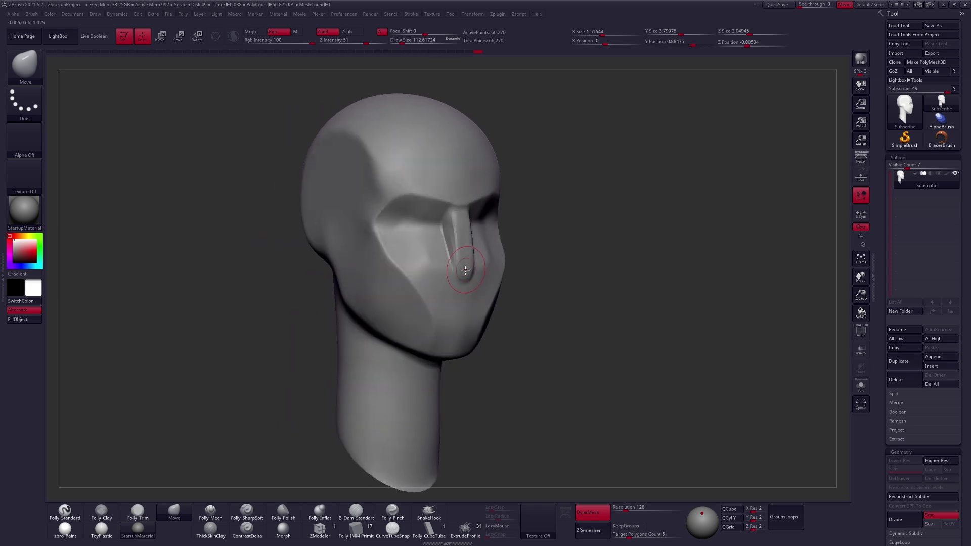
drag(471, 271, 476, 271)
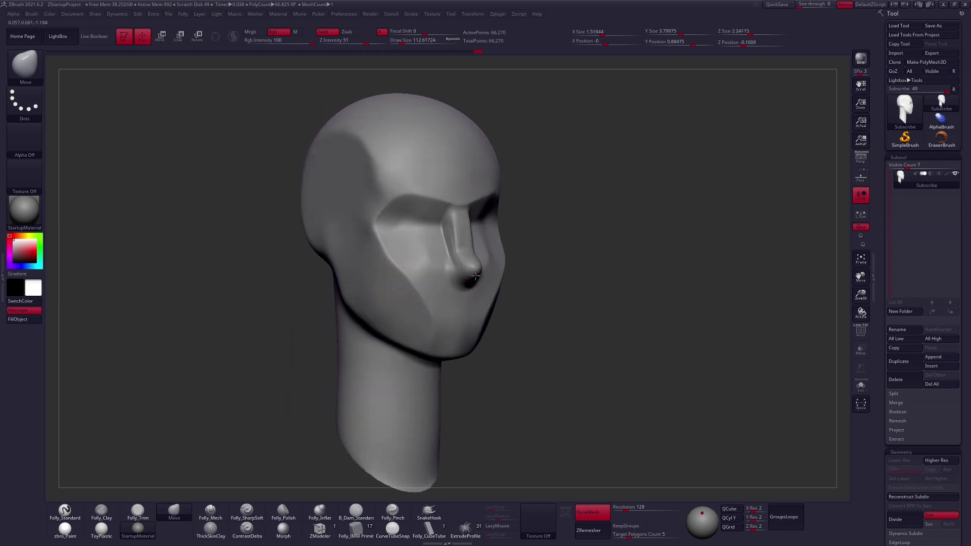
Smooth the nose tip and pull it slightly forward and down in profile with a draw size of about 130.
shift+right_drag(475, 276, 475, 271)
key(space)
drag(475, 276, 482, 278)
shift+right_drag(486, 276, 468, 278)
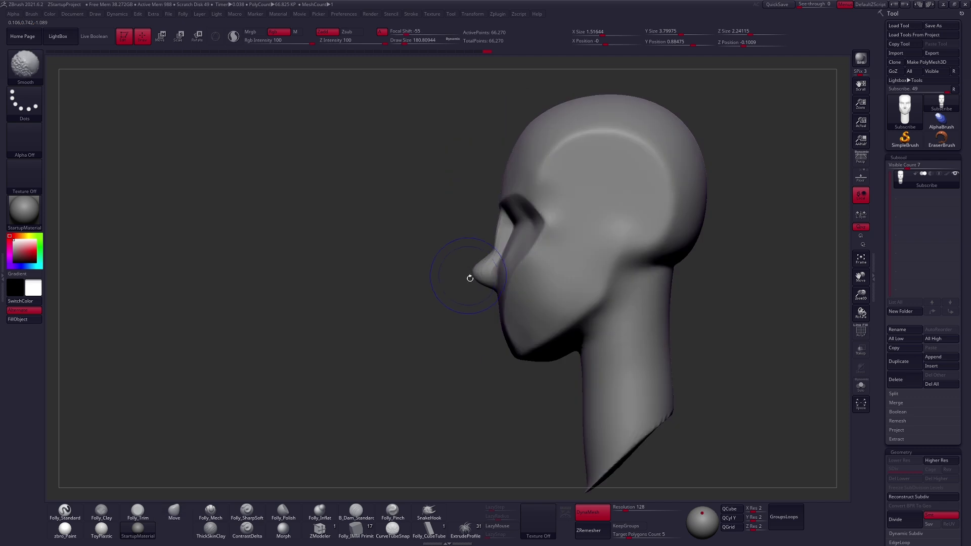
key(s)
drag(479, 283, 477, 285)
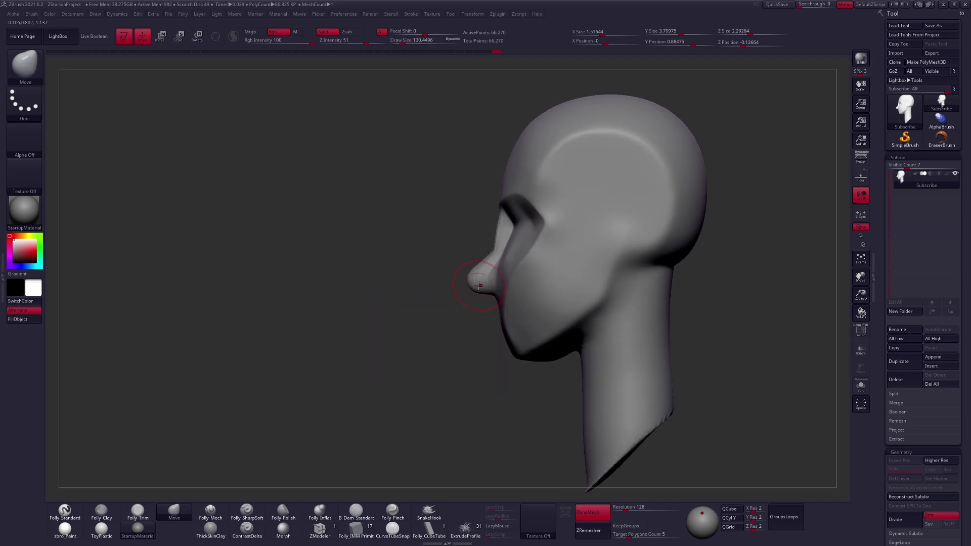
Adjust the profile of the nose bridge with the Move brush, and remesh the head with DynaMesh.
drag(506, 230, 504, 231)
key(s)
drag(493, 235, 500, 235)
mouse_move(489, 167)
ctrl+mouse_down()
mouse_move(496, 217)
mouse_move(420, 282)
mouse_move(507, 228)
mouse_move(501, 167)
ctrl+mouse_up()
mouse_move(467, 332)
ctrl+mouse_down()
mouse_move(473, 344)
mouse_move(520, 289)
mouse_move(489, 292)
mouse_move(500, 281)
mouse_move(499, 238)
ctrl+mouse_up()
key(s)
key(s)
key(s)
mouse_move(495, 237)
ctrl+right_down()
mouse_move(501, 313)
mouse_move(498, 296)
mouse_move(449, 292)
mouse_move(445, 277)
ctrl+right_up()
Pinch the nose tip and its lower edge with the Folly_Pinch brush at a draw size of about 74.
key(b)
key(p)
key(i)
key(space)
drag(500, 293, 496, 293)
right_drag(544, 274, 490, 290)
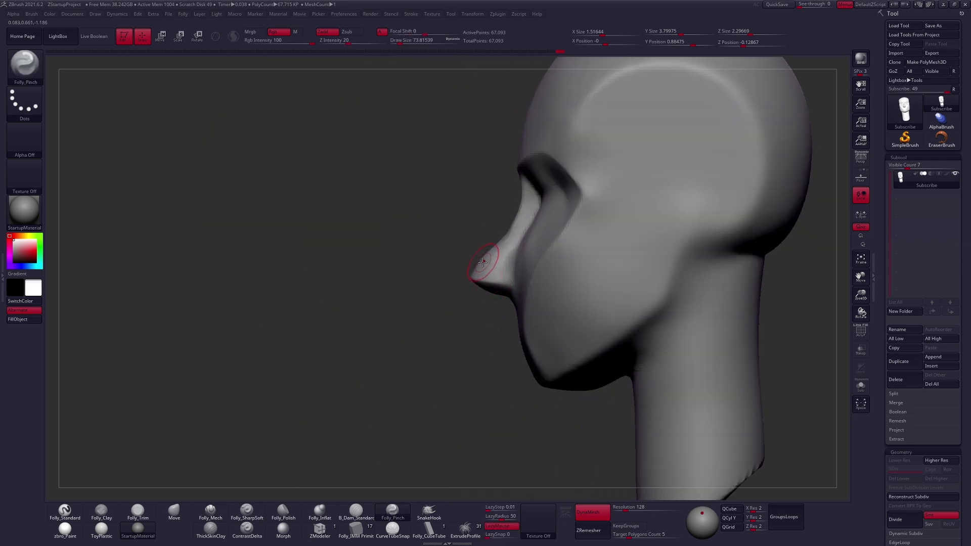
right_drag(496, 301, 512, 286)
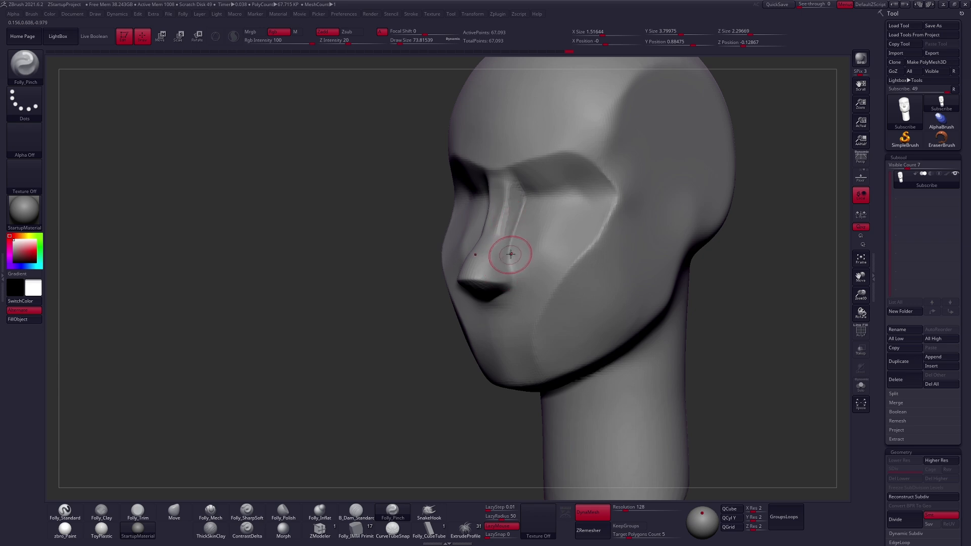
right_drag(511, 254, 503, 247)
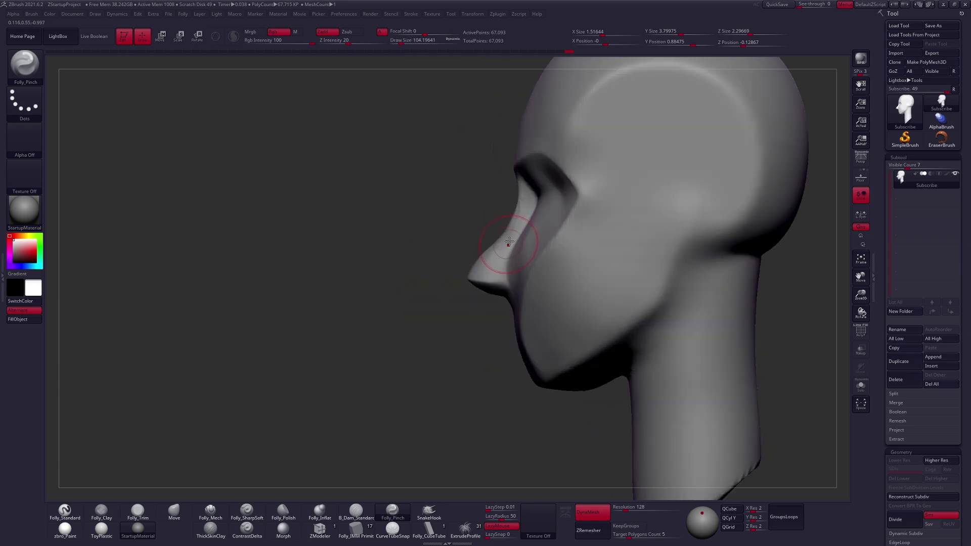
Try smoothing the cheek area beside the nose, and undo the smoothing.
key(b)
key(m)
key(v)
mouse_move(506, 254)
right_down()
mouse_move(509, 262)
mouse_move(568, 245)
right_up()
key(shift)
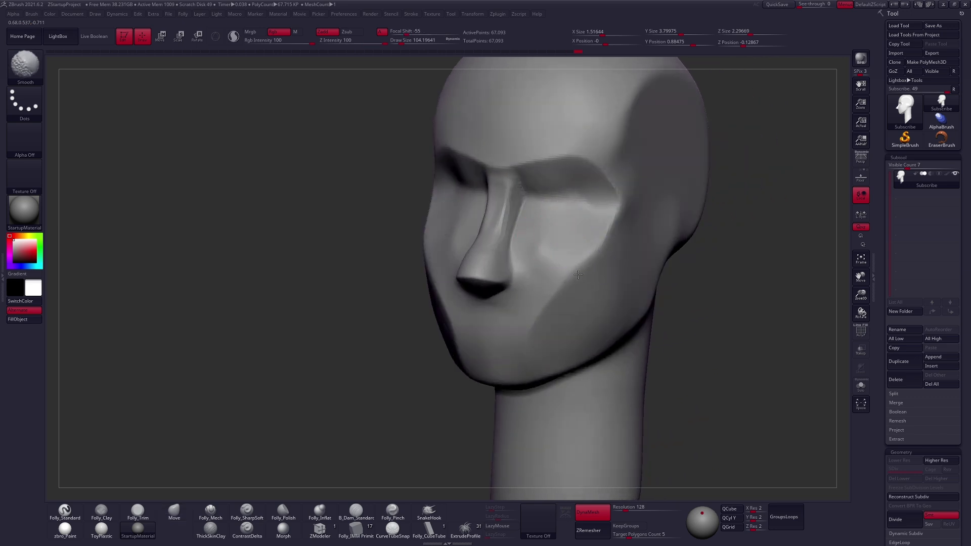
shift+drag(528, 227, 607, 234)
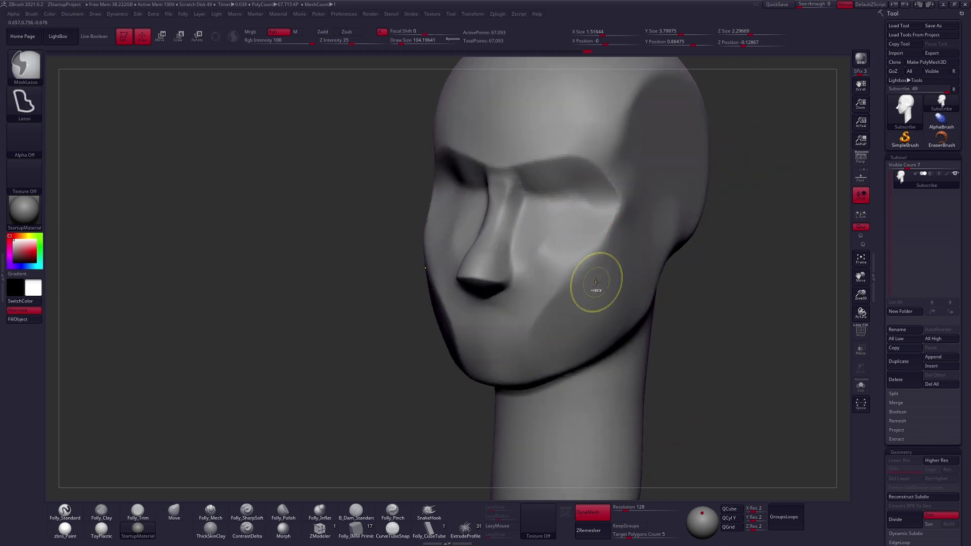
key(ctrl+z)
Build up the nose bridge from between the brows downward with a clay build-up brush.
shift+right_drag(512, 281, 500, 207)
key(b)
key(c)
key(b)
drag(490, 184, 490, 244)
mouse_move(494, 167)
mouse_down()
mouse_move(490, 223)
mouse_move(490, 182)
mouse_up()
mouse_move(500, 242)
ctrl+right_down()
mouse_move(585, 310)
mouse_move(553, 327)
ctrl+right_up()
Nudge the upper lip area below the nose forward with the Move brush at a draw size of about 181.
key(space)
mouse_move(463, 292)
mouse_down()
mouse_move(472, 291)
mouse_move(462, 283)
mouse_move(468, 293)
mouse_up()
key(b)
key(m)
key(v)
key(space)
key(space)
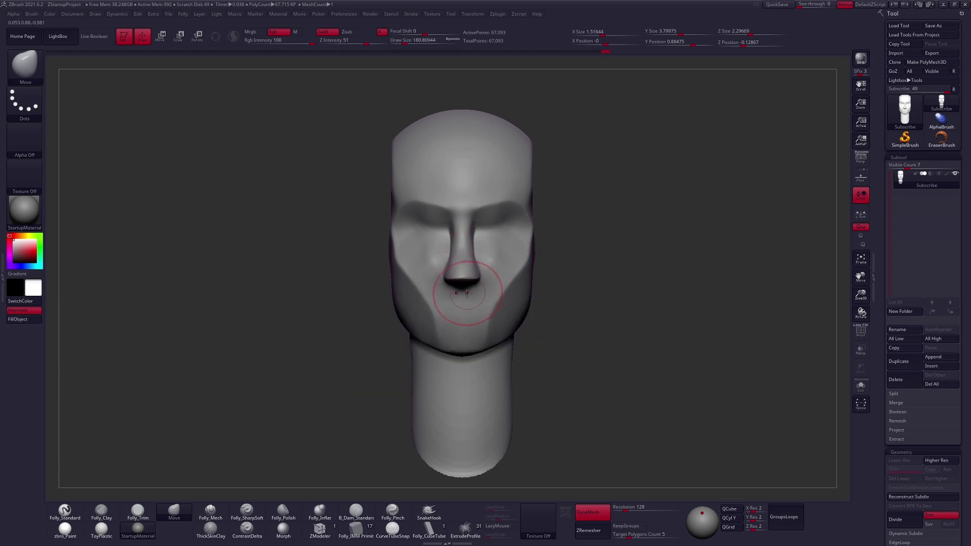
right_drag(465, 299, 448, 319)
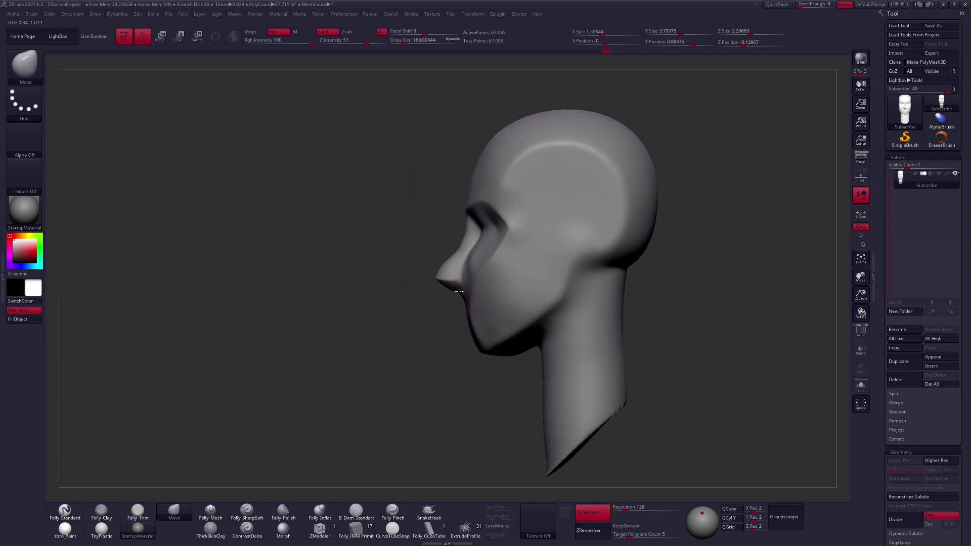
drag(464, 306, 460, 307)
right_drag(459, 302, 470, 264)
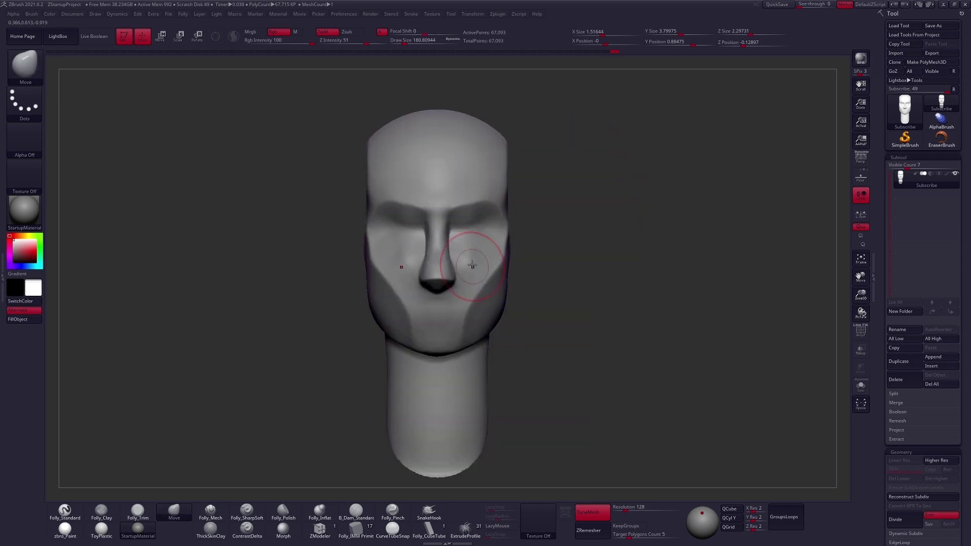
Flatten the cheek planes beside the nose with the Folly_Trim brush.
key(3)
drag(464, 243, 473, 261)
alt+right_drag(503, 295, 537, 329)
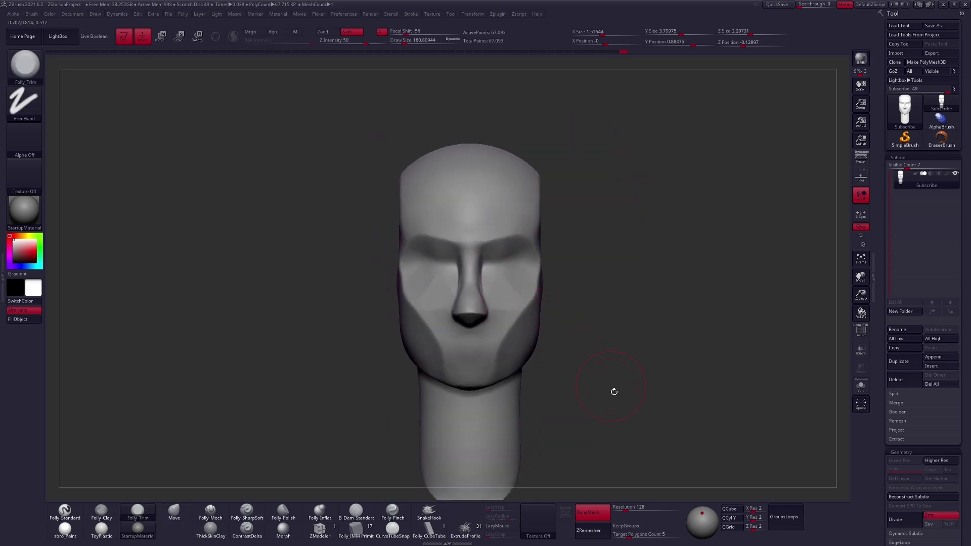
Set the Folly_Trim brush's draw size to about 227.
alt+right_drag(611, 390, 619, 353)
key(s)
drag(619, 355, 626, 355)
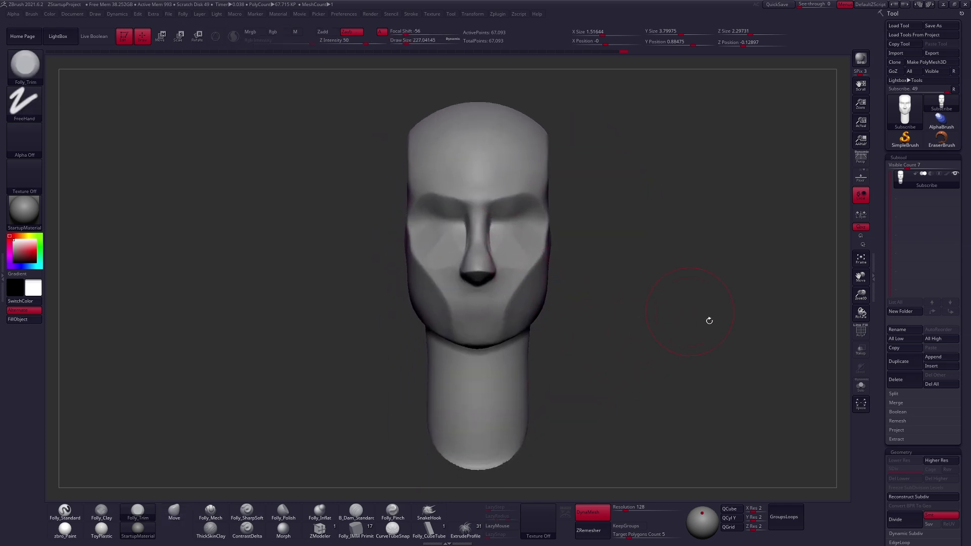
ctrl+right_drag(542, 237, 519, 267)
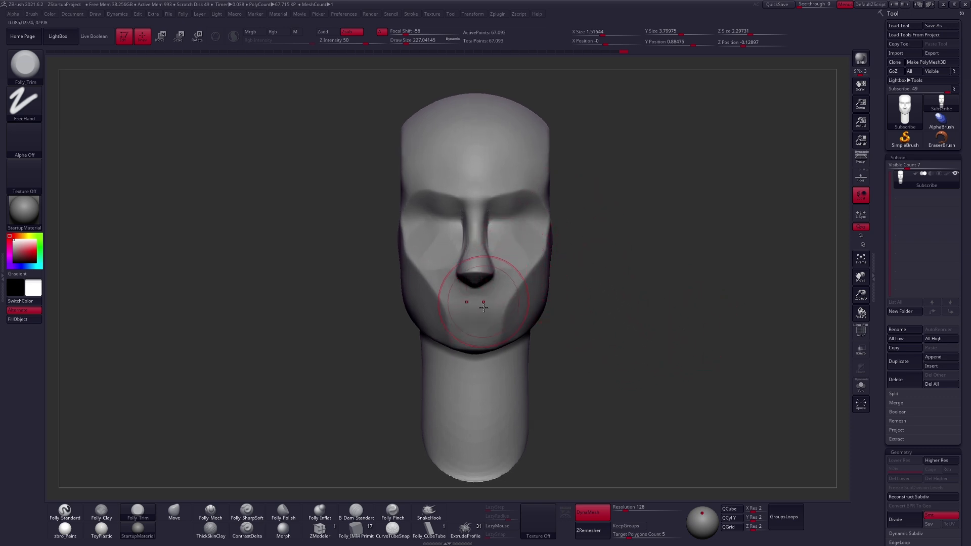
Measure the face with a Transpose line from the bottom of the chin up to the bridge of the nose.
key(w)
drag(476, 351, 478, 218)
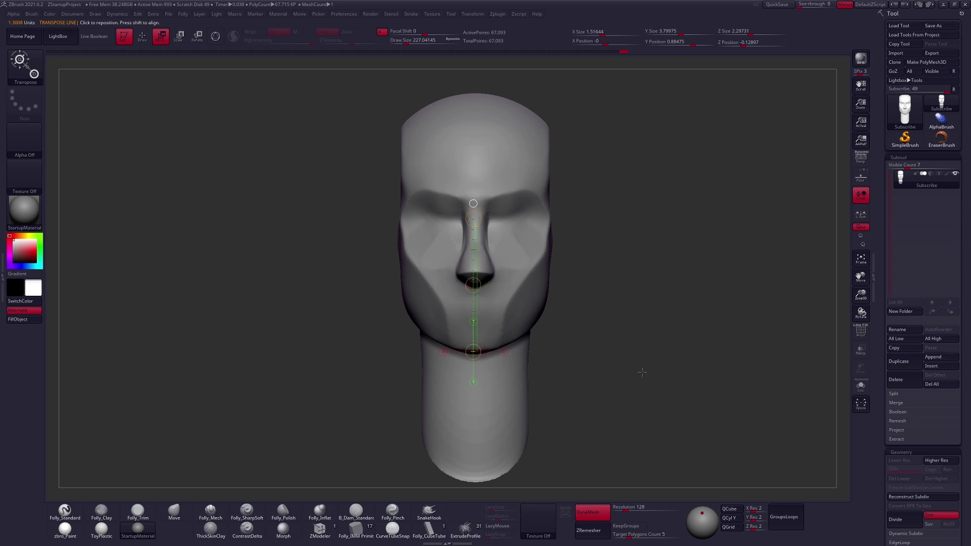
Return from Transpose to the Move brush and refine the nose tip at a draw size of about 113.
mouse_move(642, 372)
mouse_down()
mouse_move(629, 373)
mouse_move(638, 356)
mouse_move(631, 367)
mouse_up()
key(q)
key(s)
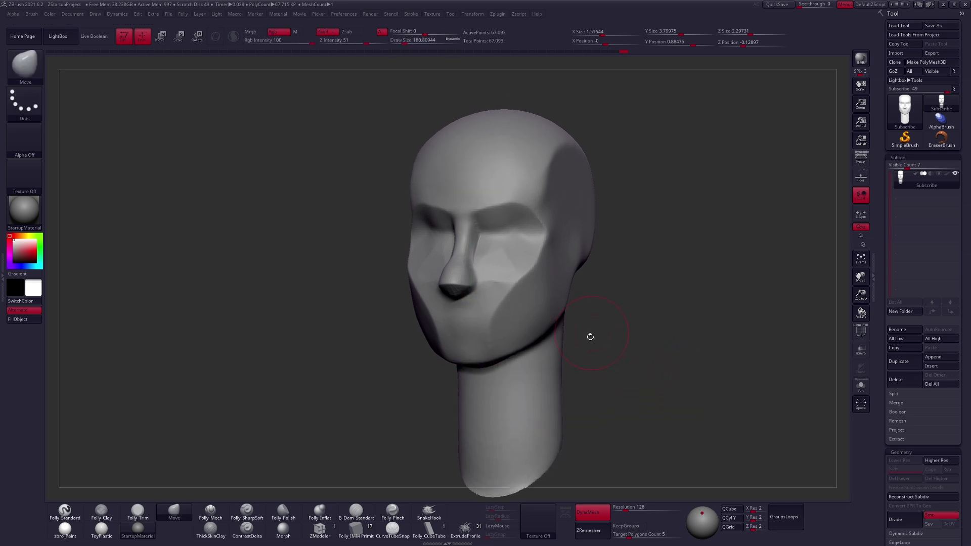
alt+drag(590, 333, 593, 366)
alt+drag(601, 407, 585, 401)
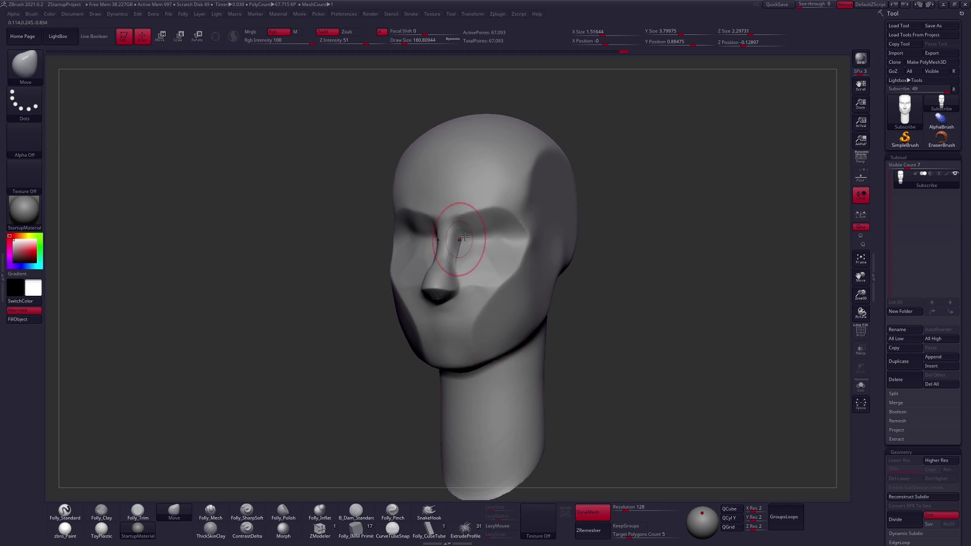
key(space)
drag(459, 295, 458, 294)
drag(573, 324, 425, 311)
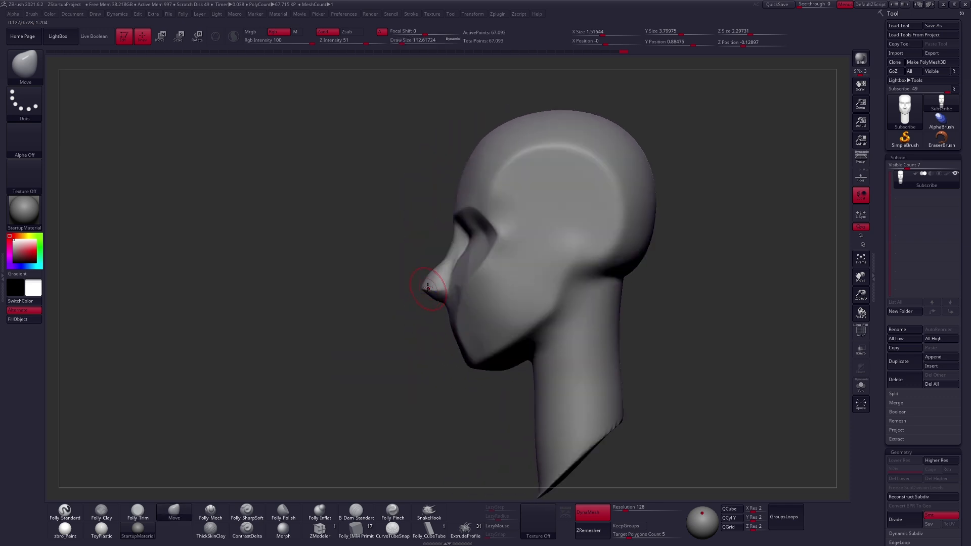
Adjust the nose profile and nostril sides with the Move brush at draw sizes of about 170 and 121.
key(space)
drag(454, 273, 458, 273)
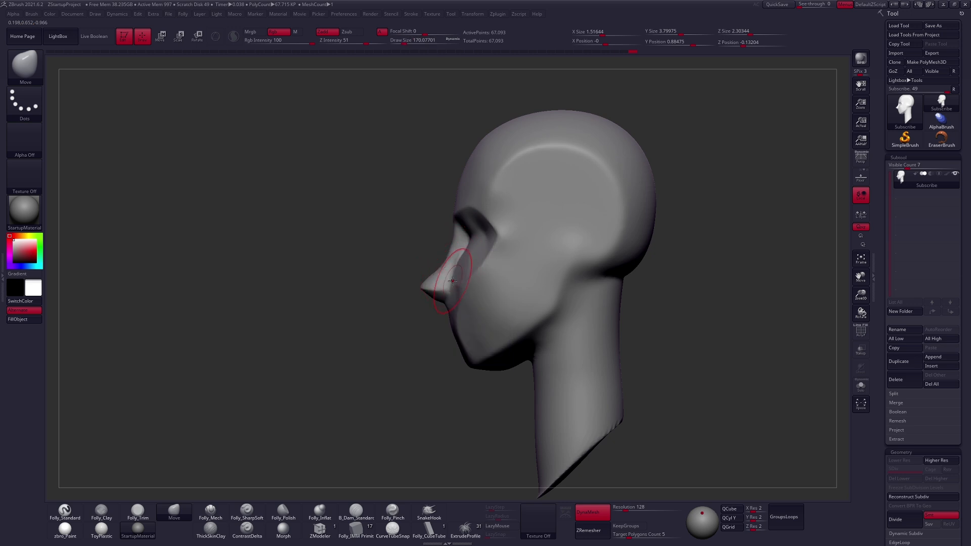
key(space)
drag(465, 258, 461, 258)
right_drag(466, 264, 468, 287)
alt+right_drag(501, 349, 557, 322)
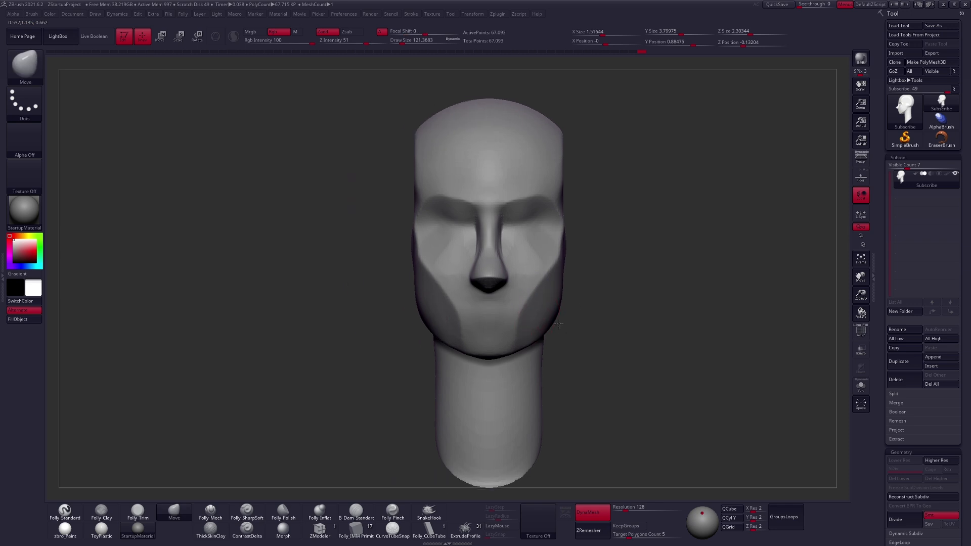
Carve a horizontal mouth line below the nose with the Dam_Standard brush at a draw size of about 96.
click(356, 510)
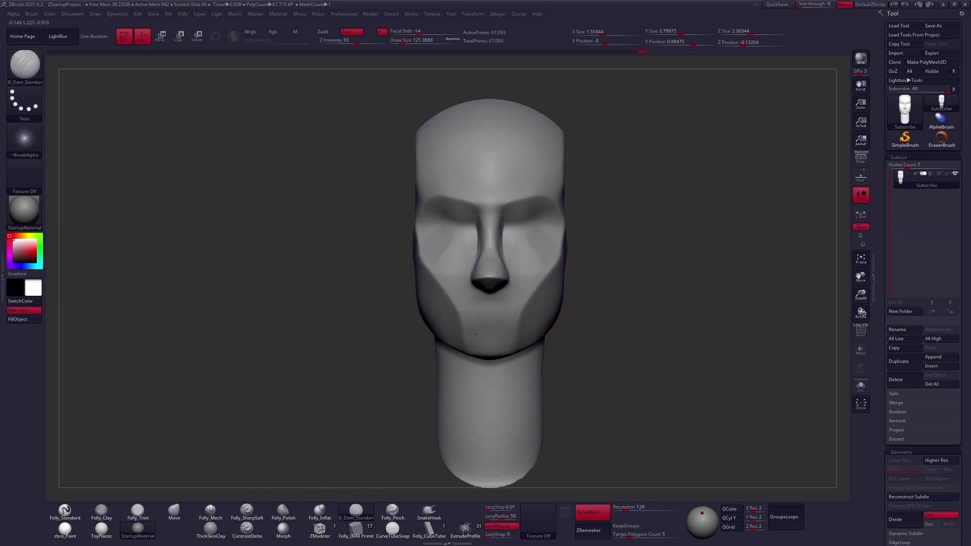
ctrl+right_drag(476, 334, 471, 327)
key(space)
drag(475, 318, 471, 318)
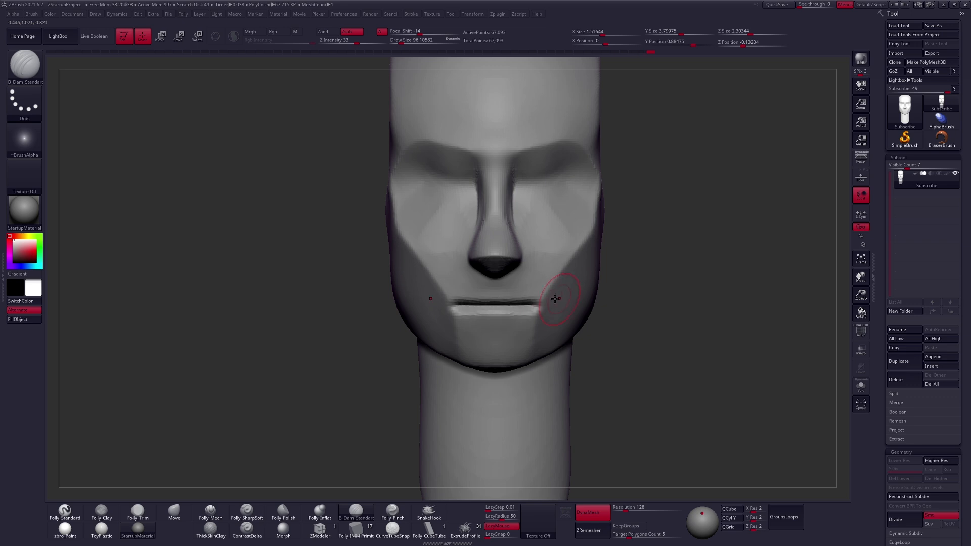
mouse_move(488, 310)
right_down()
mouse_move(524, 310)
mouse_move(505, 310)
right_up()
Shape the lips and surrounding mouth area with the Move brush at draw sizes of about 140 and 192.
key(b)
key(m)
key(v)
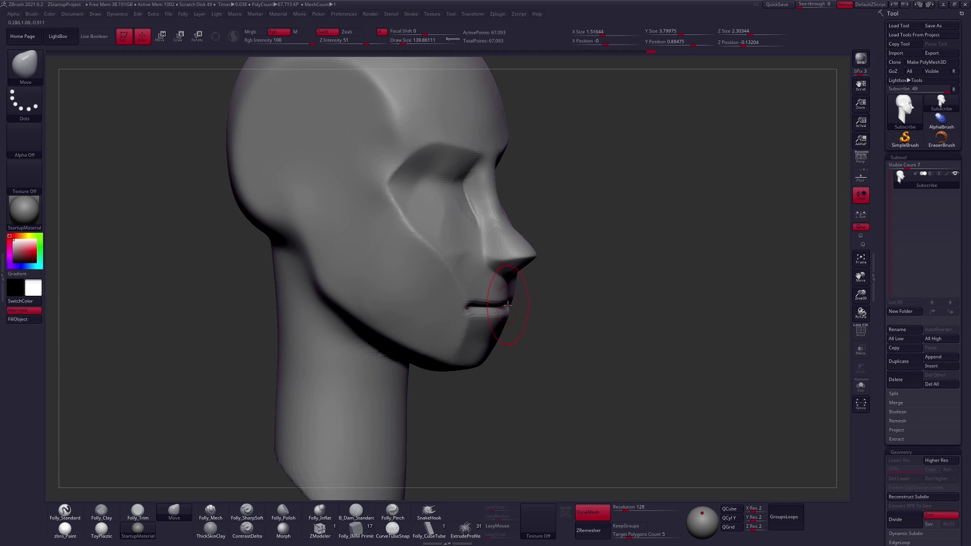
right_drag(505, 306, 487, 318)
ctrl+right_drag(554, 201, 506, 276)
key(space)
drag(513, 290, 518, 291)
mouse_move(592, 323)
right_down()
mouse_move(535, 331)
mouse_move(611, 343)
mouse_move(570, 388)
mouse_move(580, 379)
mouse_move(563, 421)
mouse_move(635, 394)
mouse_move(564, 391)
right_up()
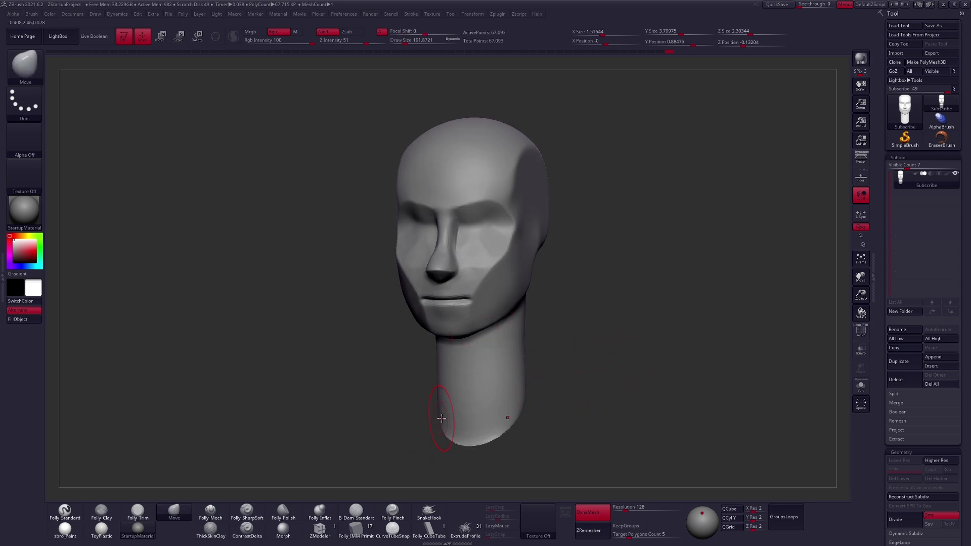
Sharpen the lower edges of the eye sockets with the Folly_Pinch brush at draw sizes of about 130 and 140.
key(5)
ctrl+right_drag(477, 256, 447, 291)
key(space)
drag(483, 242, 481, 242)
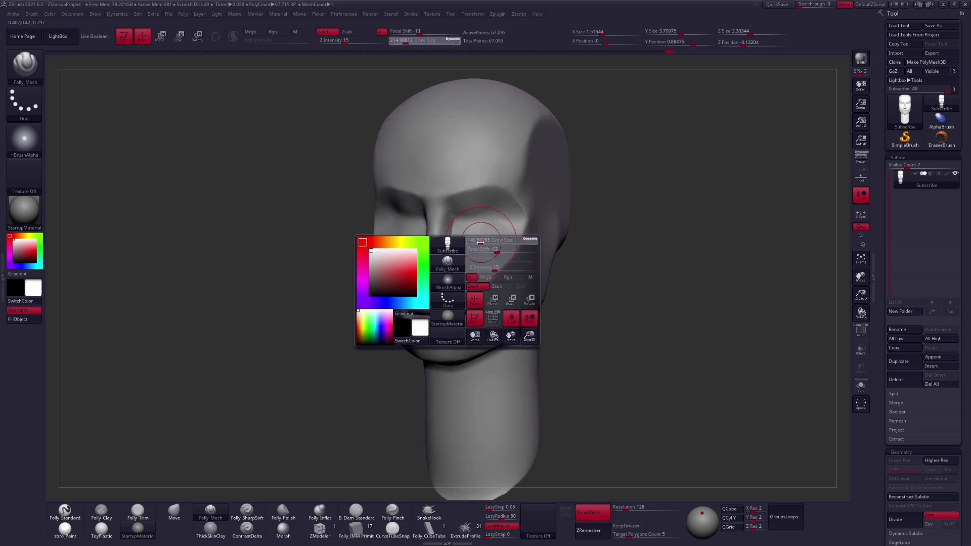
click(393, 510)
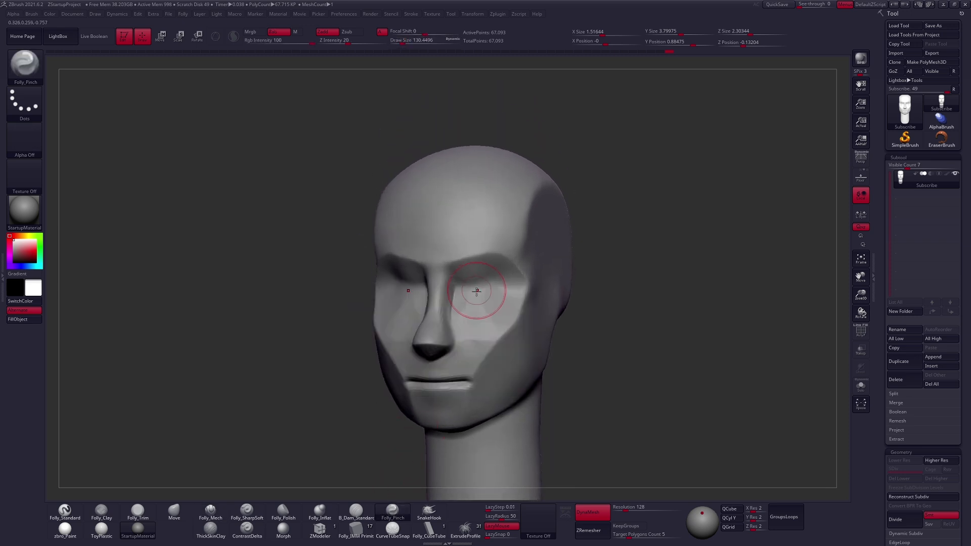
right_drag(477, 291, 463, 303)
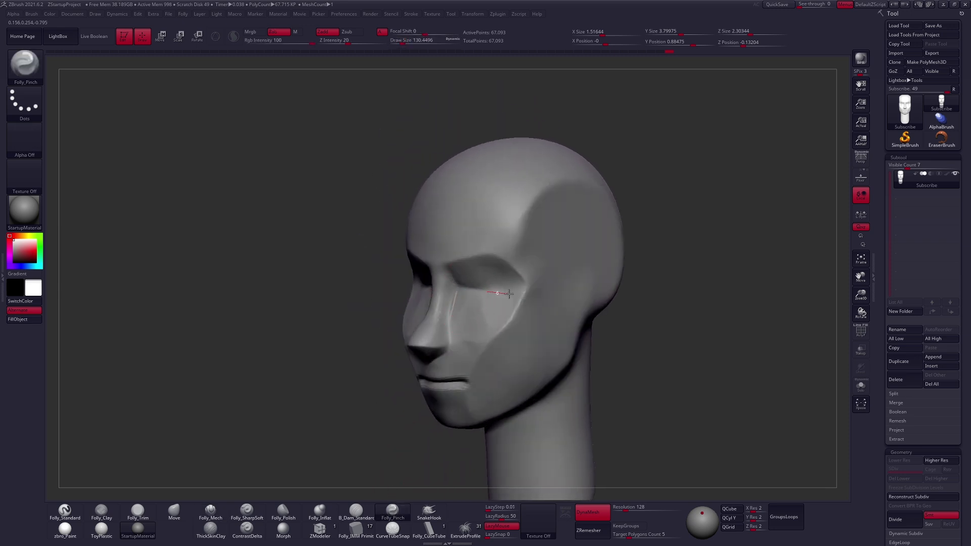
key(space)
drag(494, 293, 496, 292)
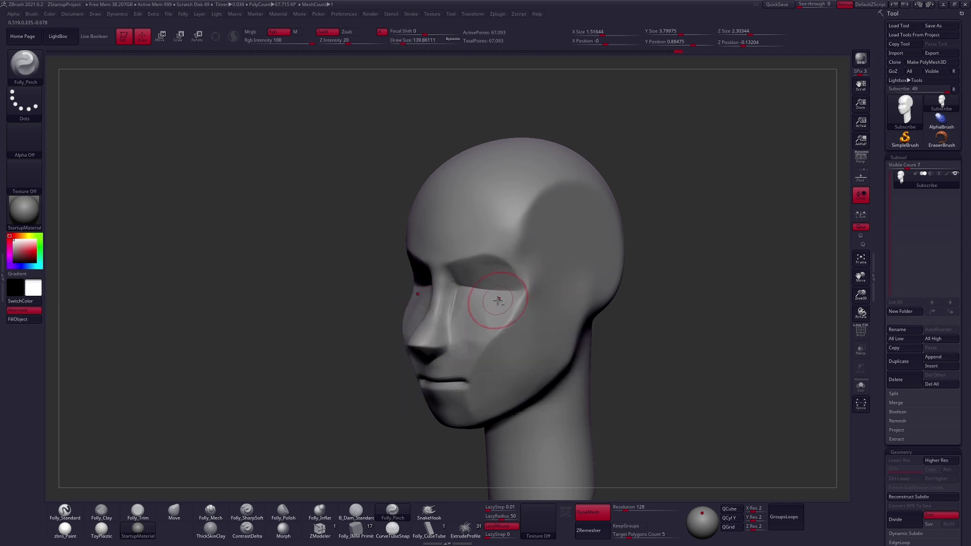
shift+right_drag(498, 300, 477, 293)
Reposition the lower eye socket edges beside the nose with the Move brush at draw sizes of about 160 and 130.
key(s)
mouse_move(461, 295)
mouse_down()
mouse_move(470, 294)
mouse_move(465, 290)
mouse_up()
key(b)
key(m)
key(v)
key(s)
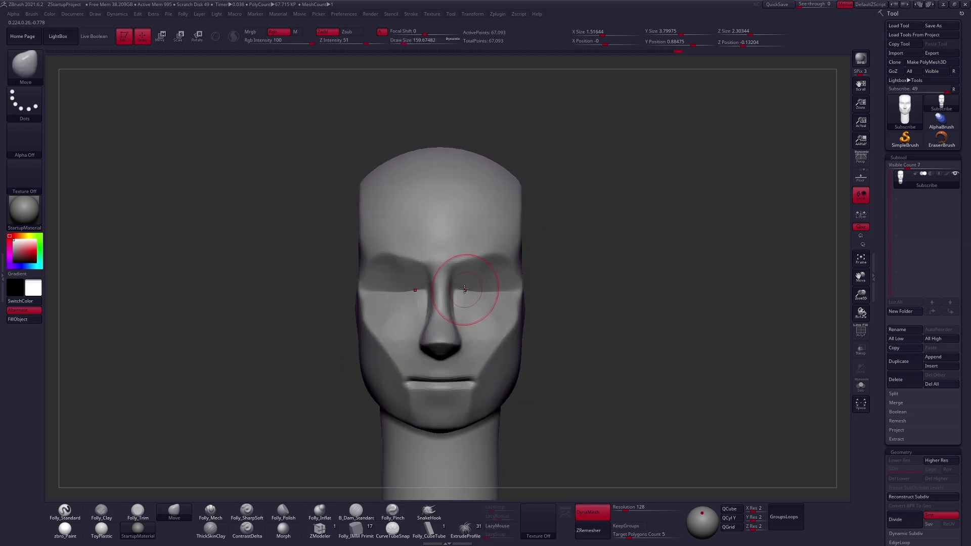
mouse_move(478, 294)
right_down()
mouse_move(466, 306)
mouse_move(470, 294)
right_up()
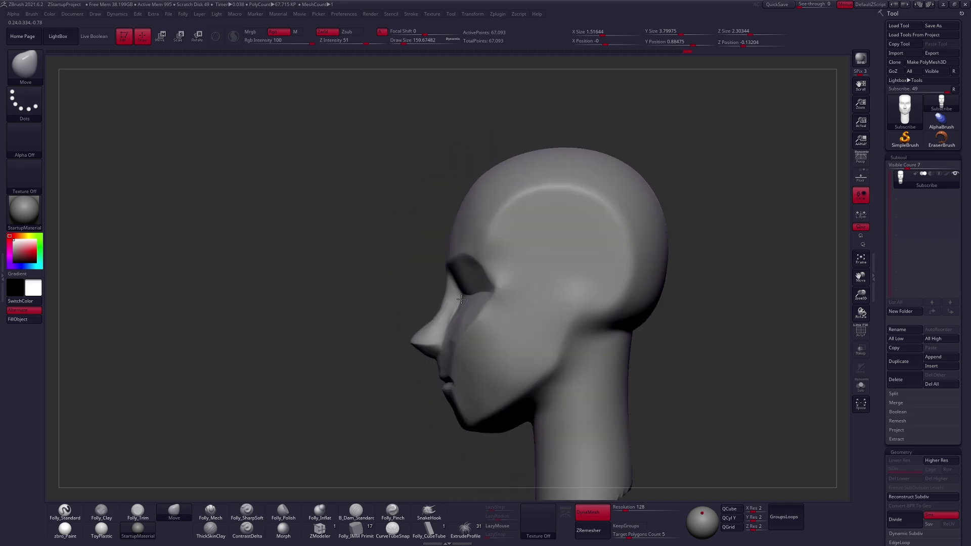
key(space)
drag(470, 293, 468, 293)
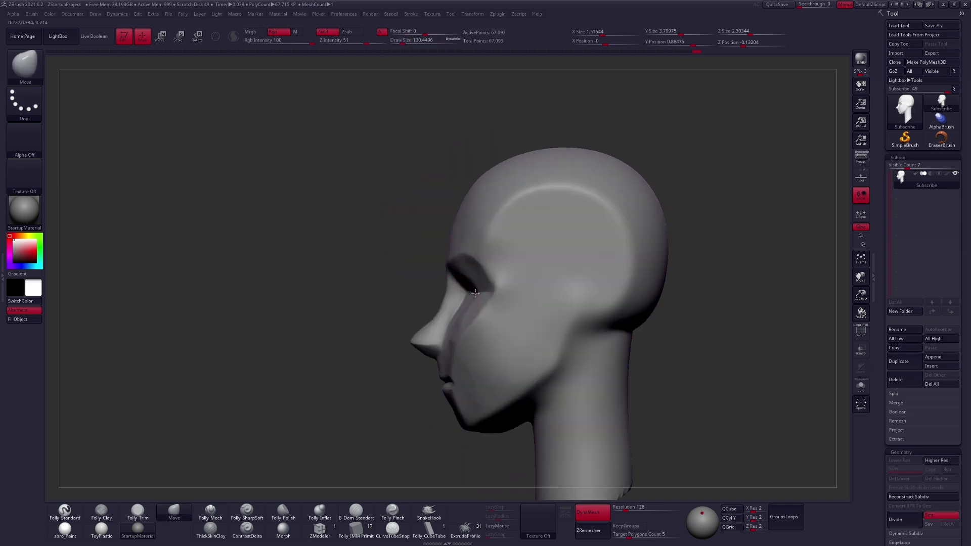
Pinch the outer eye socket corners and the cheek plane edges with Folly_Pinch at draw sizes of about 130 and 160.
click(392, 511)
mouse_move(388, 474)
right_down()
mouse_move(446, 267)
mouse_move(466, 253)
right_up()
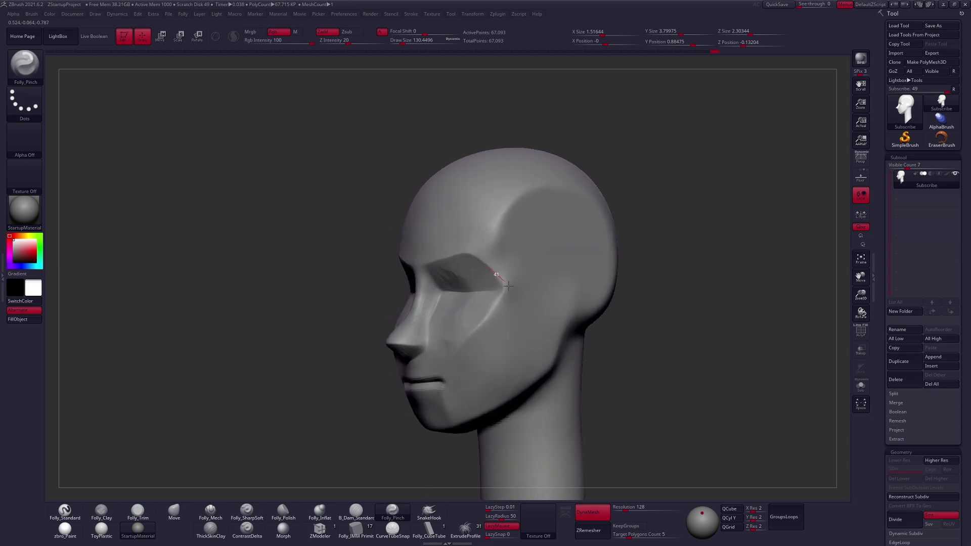
right_drag(505, 288, 502, 295)
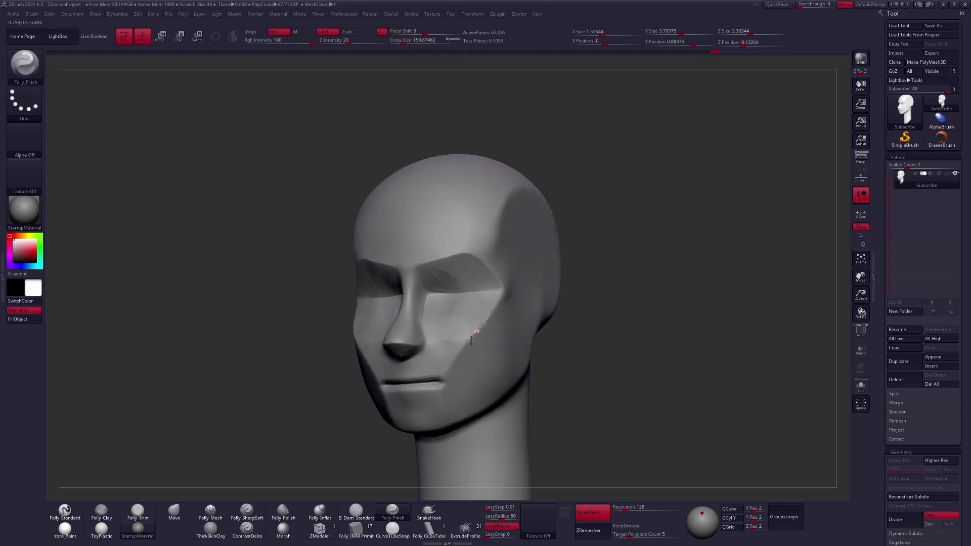
right_drag(462, 346, 446, 415)
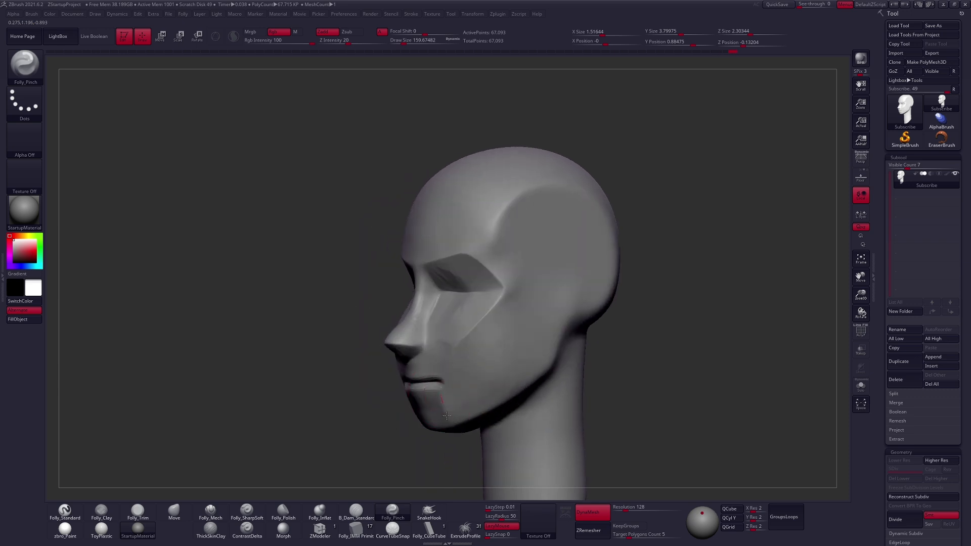
right_drag(458, 362, 464, 388)
mouse_move(515, 288)
right_down()
mouse_move(513, 349)
mouse_move(495, 380)
mouse_move(493, 323)
mouse_move(461, 304)
mouse_move(431, 311)
mouse_move(448, 310)
right_up()
Reshape the jaw from below with the Move brush at a draw size of about 227.
key(b)
key(m)
key(v)
key(space)
drag(438, 309, 450, 309)
key(bracketleft)
key(w)
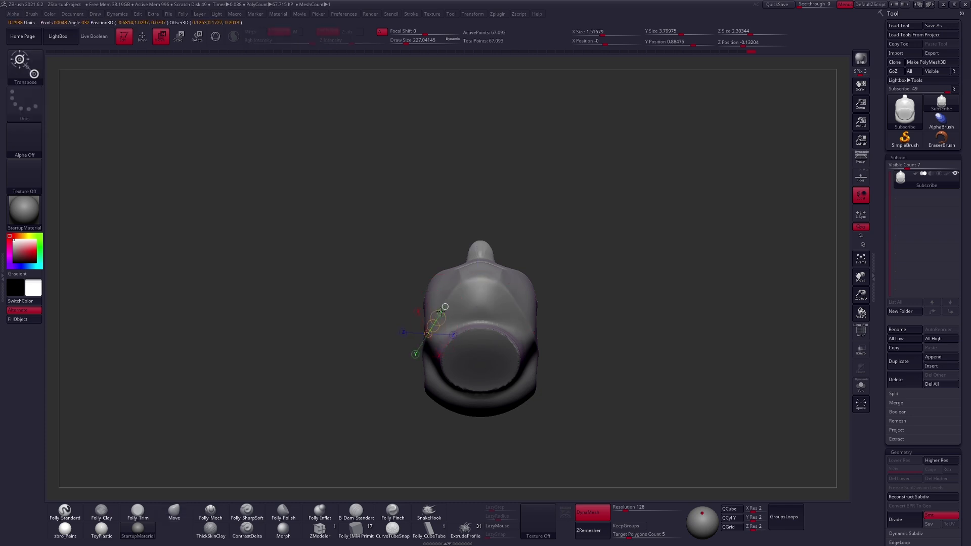
key(q)
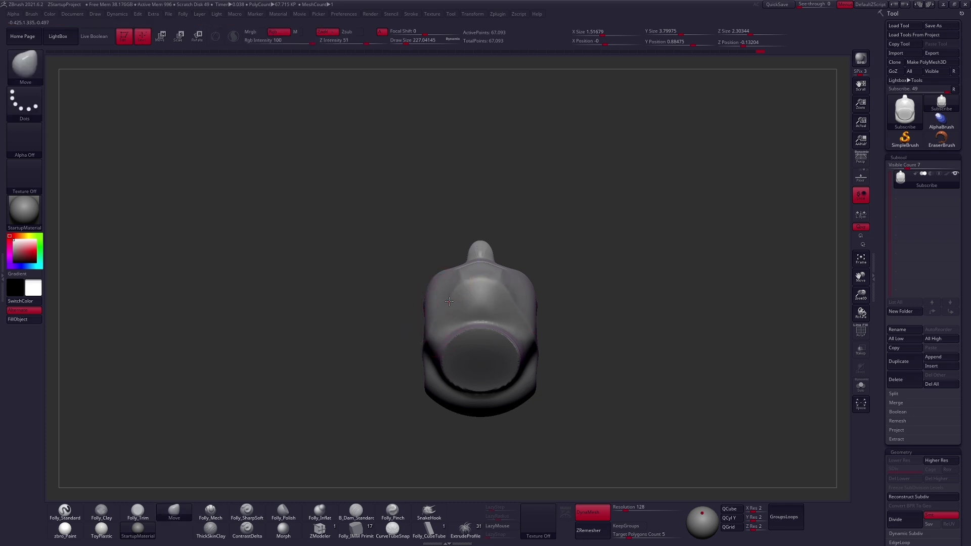
right_click(461, 293)
mouse_move(461, 293)
right_down()
mouse_move(468, 309)
mouse_move(480, 292)
right_up()
Refine the jaw corners and the transition into the neck with the Move brush, finishing at a draw size of about 181.
key(space)
drag(489, 277, 495, 277)
alt+right_drag(494, 265, 463, 298)
key(space)
drag(500, 282, 511, 284)
mouse_move(512, 286)
shift+right_down()
mouse_move(528, 283)
mouse_move(482, 298)
mouse_move(467, 333)
shift+right_up()
key(space)
drag(508, 319, 500, 319)
mouse_move(487, 299)
right_down()
mouse_move(468, 305)
mouse_move(490, 325)
mouse_move(513, 323)
mouse_move(509, 305)
right_up()
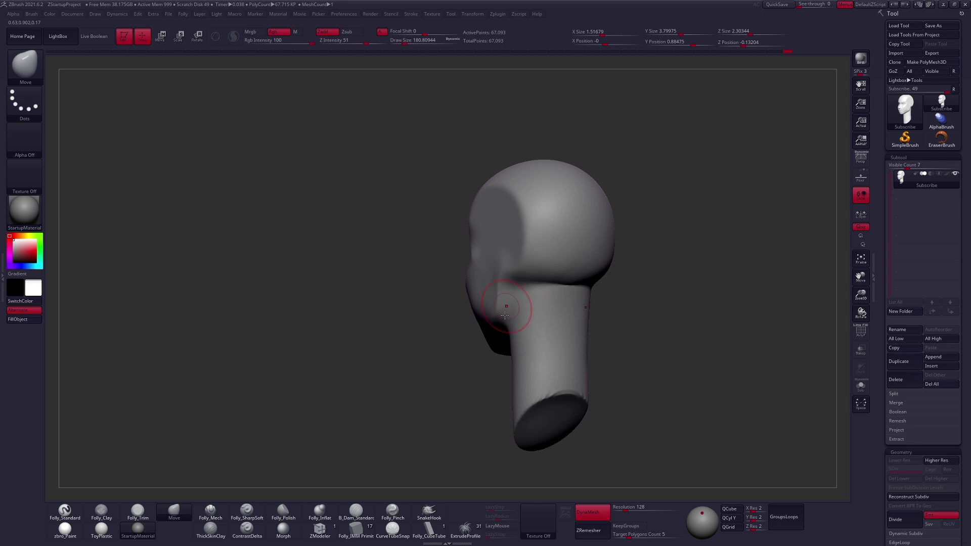
Build up the side neck muscles behind the jaw with Folly_Clay at a draw size of about 181 and smooth them.
key(2)
right_drag(508, 347, 548, 294)
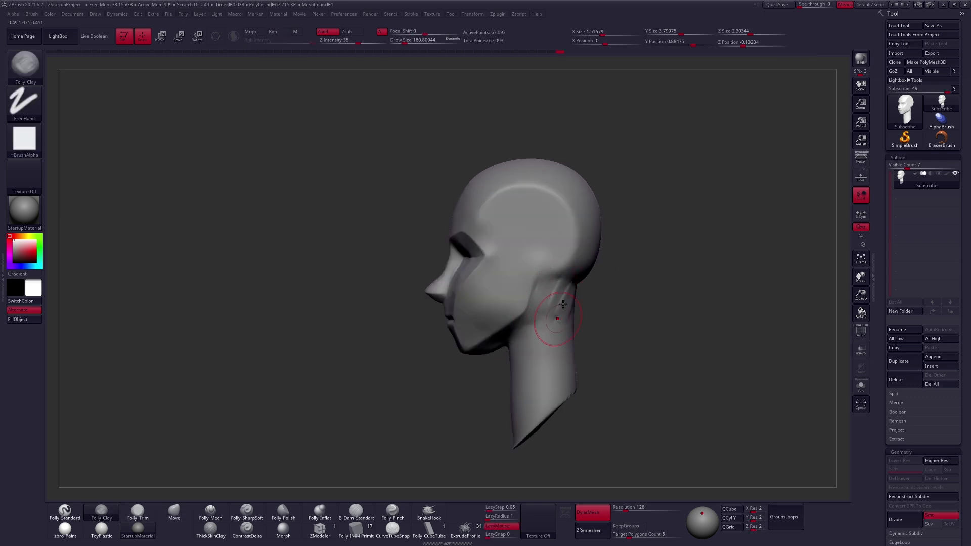
alt+right_drag(562, 304, 527, 296)
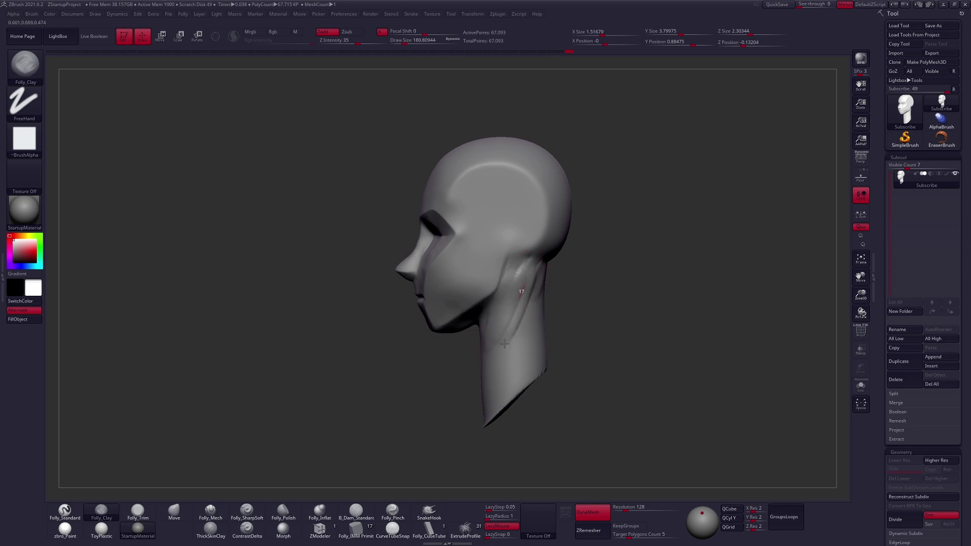
key(space)
drag(514, 338, 521, 304)
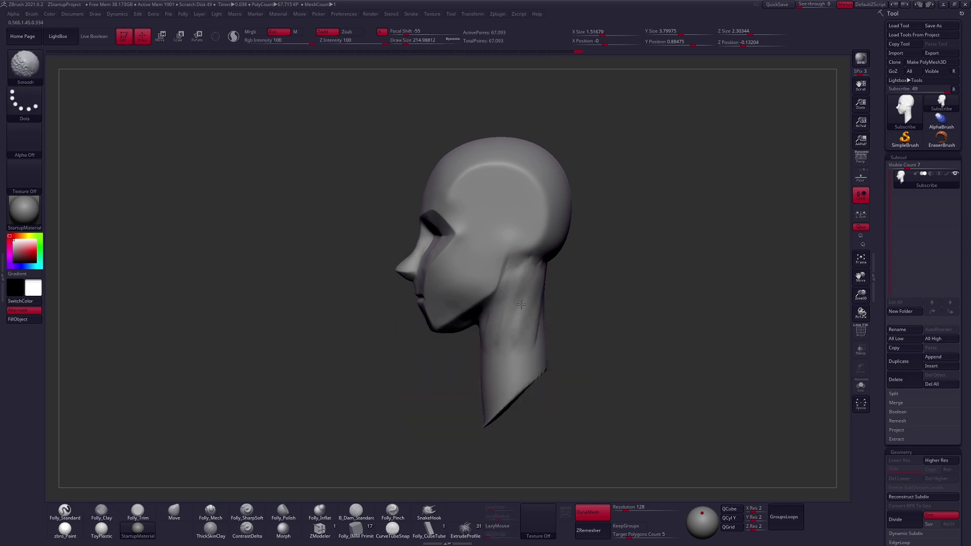
mouse_move(498, 331)
right_down()
mouse_move(524, 347)
mouse_move(512, 299)
right_up()
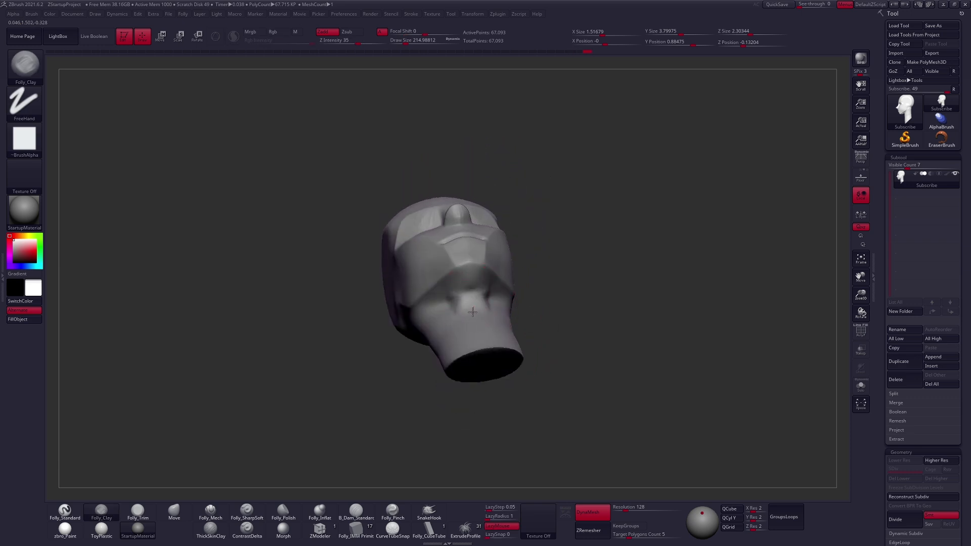
Smooth the front of the neck under the chin into the jaw at a draw size of about 215.
shift+drag(476, 318, 472, 307)
mouse_move(469, 306)
right_down()
mouse_move(474, 373)
mouse_move(478, 356)
right_up()
alt+right_drag(530, 147, 516, 224)
right_drag(506, 283, 445, 285)
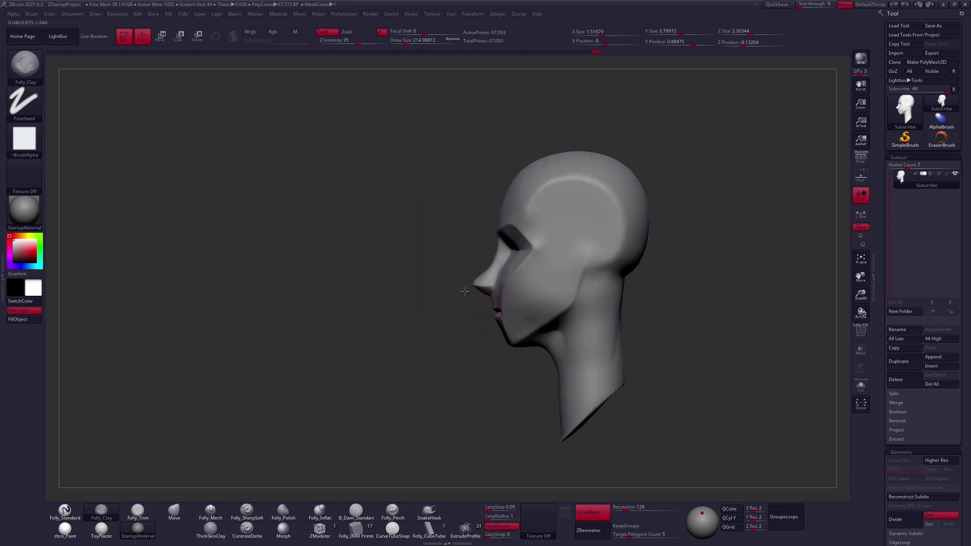
alt+right_drag(583, 222, 532, 207)
Refine the forehead and facial volumes with the Folly_Clay brush, starting at a draw size of about 306.
key(space)
drag(554, 204, 567, 204)
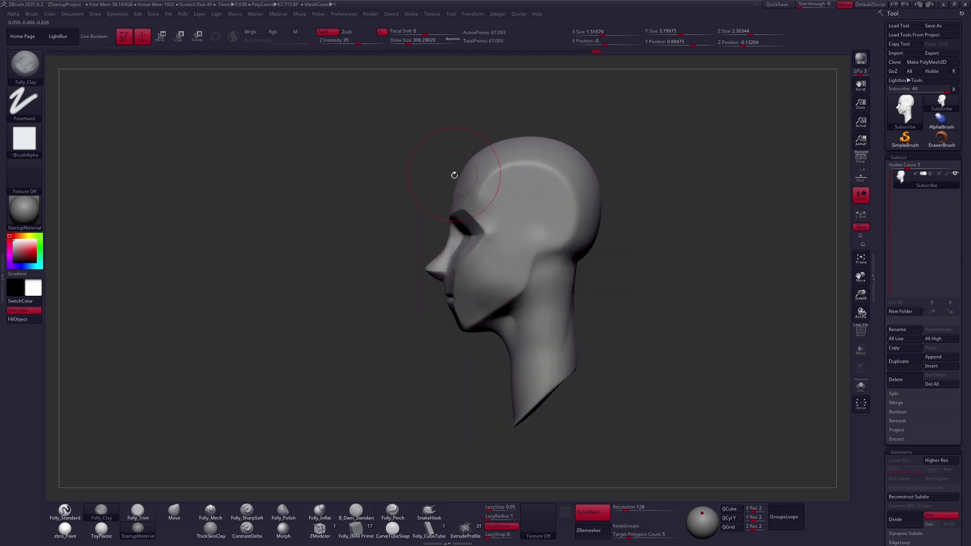
key(s)
drag(488, 325, 475, 325)
right_drag(457, 263, 544, 258)
alt+right_drag(431, 251, 490, 307)
right_click(490, 307)
Remesh the head with DynaMesh at resolution 128.
right_drag(718, 359, 630, 347)
ctrl+drag(631, 347, 732, 308)
ctrl+right_drag(685, 356, 662, 354)
mouse_move(662, 354)
alt+right_down()
mouse_move(631, 350)
mouse_move(612, 410)
alt+right_up()
Try to build up clay at the ear position behind the jaw with Folly_Clay at a draw size of about 81.
key(3)
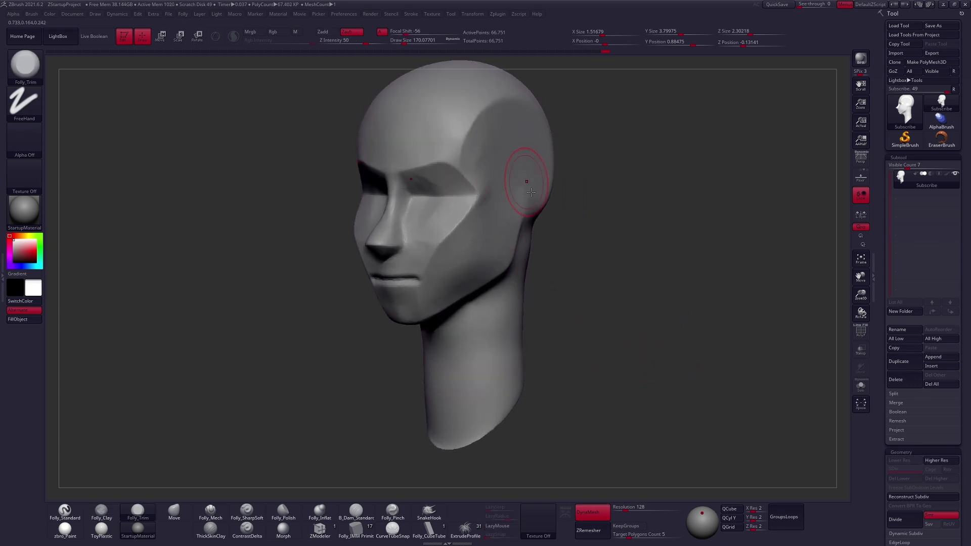
right_click(521, 222)
drag(522, 222, 512, 222)
shift+right_drag(526, 219, 504, 219)
key(2)
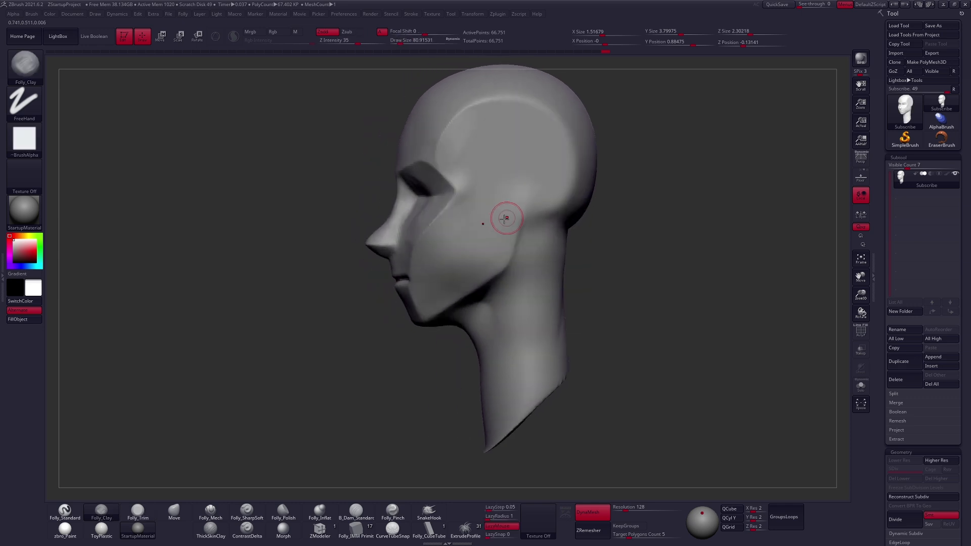
drag(526, 220, 512, 236)
key(ctrl+z)
mouse_move(531, 305)
right_down()
mouse_move(558, 329)
mouse_move(524, 334)
right_up()
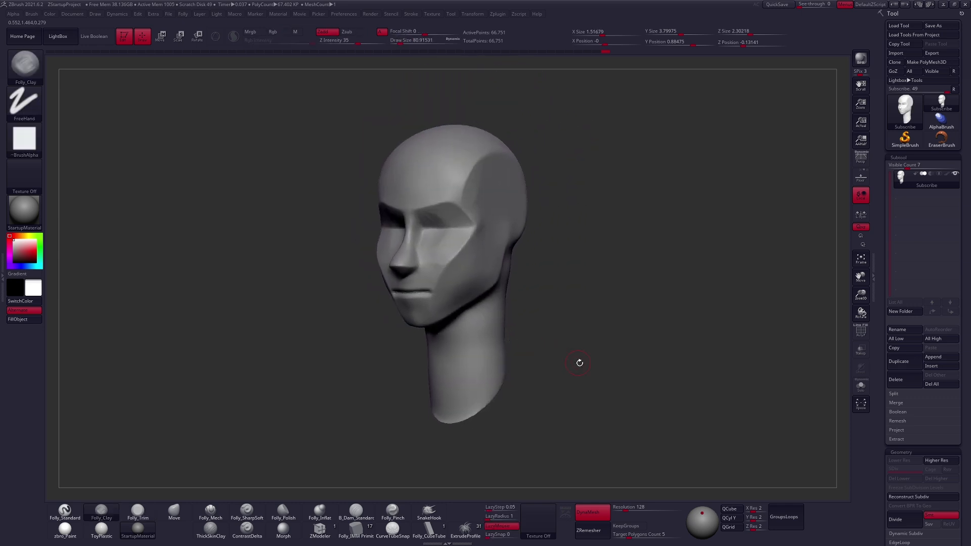
Append a Sphere3D as a new subtool for the ear.
click(930, 358)
click(615, 409)
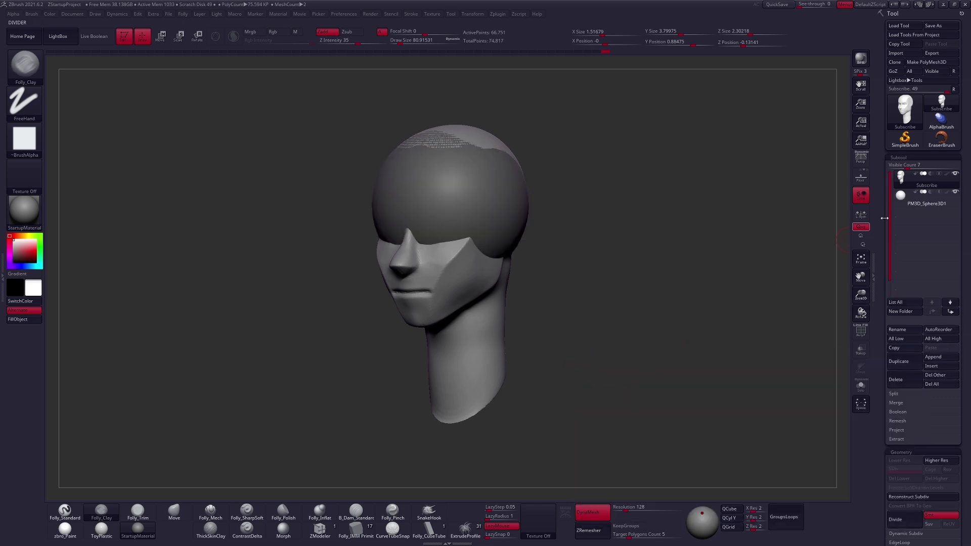
shift+right_drag(559, 240, 525, 223)
Scale the sphere down to about 0.43 units and move it out to the side of the head.
key(w)
mouse_move(516, 219)
mouse_down()
mouse_move(517, 260)
mouse_move(537, 251)
mouse_move(582, 271)
mouse_move(620, 272)
mouse_move(545, 251)
mouse_up()
key(e)
drag(622, 275, 546, 250)
drag(620, 273, 583, 261)
shift+drag(607, 299, 468, 308)
key(w)
mouse_move(499, 255)
shift+mouse_down()
mouse_move(499, 314)
mouse_move(538, 280)
mouse_move(566, 269)
mouse_move(567, 280)
shift+mouse_up()
key(ctrl+z)
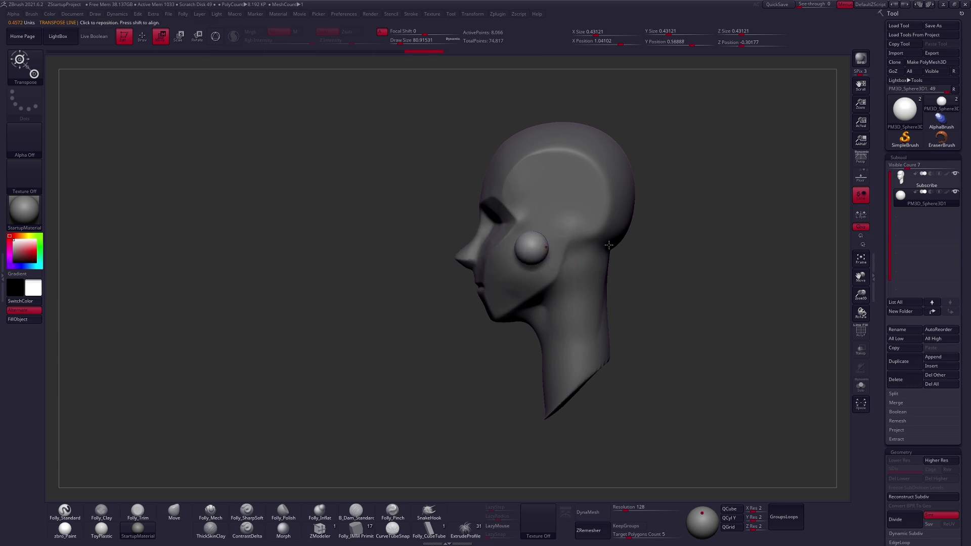
Flatten the sphere to about 0.24 units wide and place it at the ear position behind the jaw.
ctrl+right_drag(603, 240, 604, 283)
alt+right_drag(607, 245, 556, 244)
mouse_move(475, 257)
shift+mouse_down()
mouse_move(475, 319)
mouse_move(550, 279)
shift+mouse_up()
mouse_move(535, 238)
shift+mouse_down()
mouse_move(627, 238)
mouse_move(574, 246)
shift+mouse_up()
click(536, 269)
drag(535, 280, 541, 157)
key(w)
drag(536, 281, 577, 281)
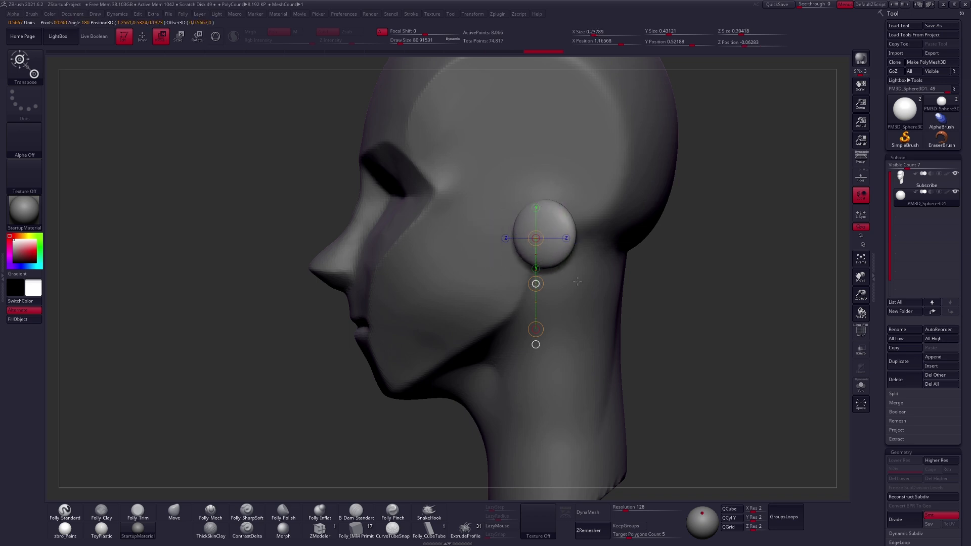
Angle the flattened ear outward and set it against the side of the head at X position about 0.81.
key(q)
mouse_move(500, 286)
right_down()
mouse_move(535, 278)
mouse_move(524, 347)
mouse_move(488, 290)
mouse_move(537, 295)
right_up()
key(w)
drag(521, 320, 522, 319)
alt+right_drag(520, 288, 530, 298)
key(q)
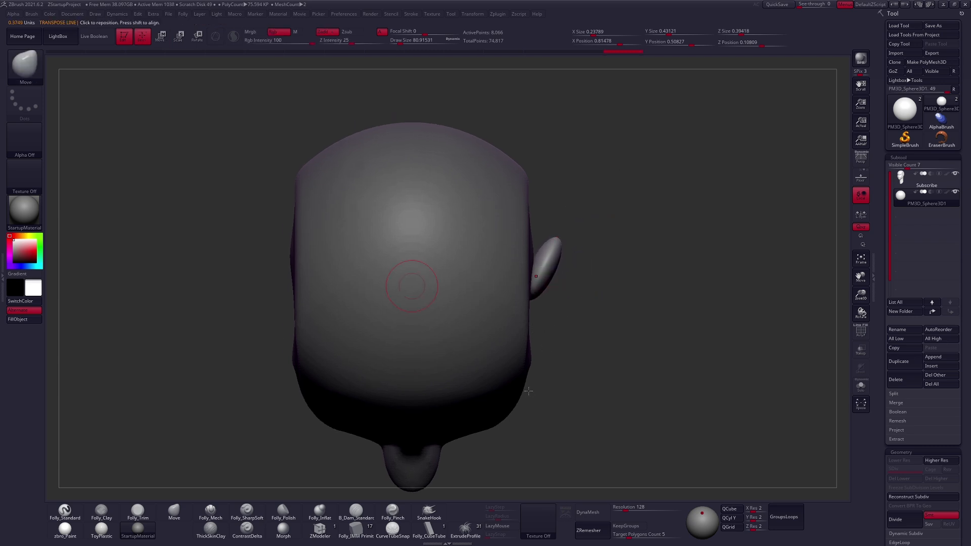
Push the ear's front edge back with the Move brush, narrowing the ear to about 0.32 units front to back.
right_drag(542, 401, 557, 256)
key(n)
right_drag(581, 328, 510, 319)
right_drag(559, 260, 553, 262)
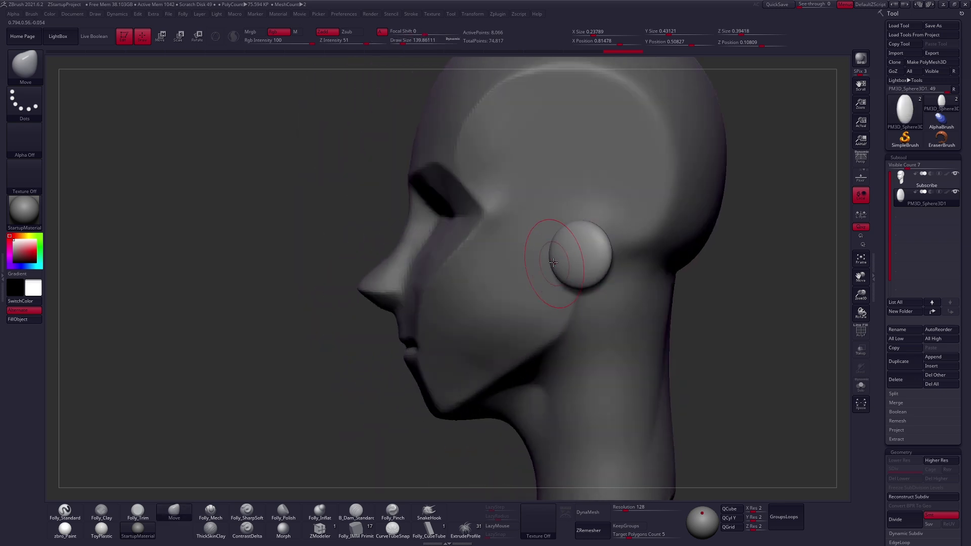
drag(549, 259, 572, 256)
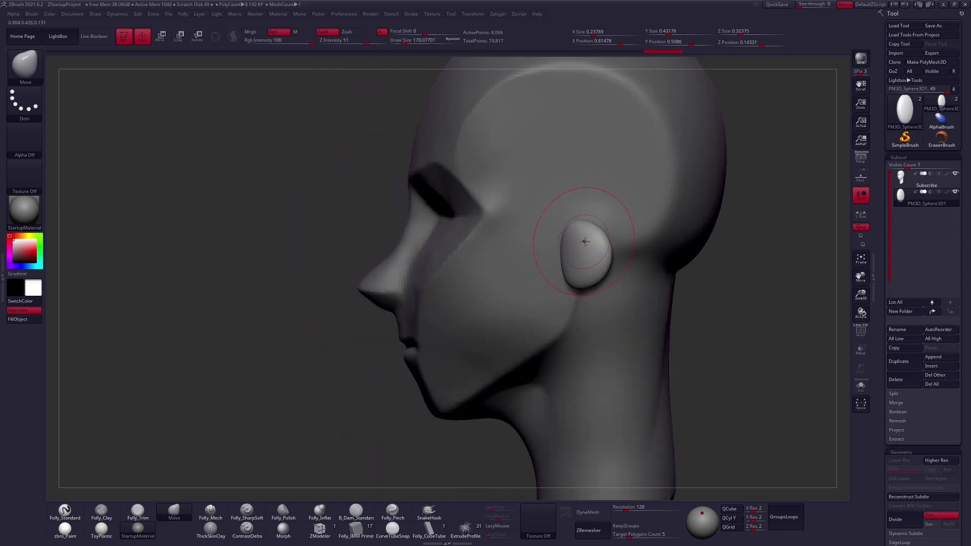
mouse_move(574, 257)
ctrl+right_down()
mouse_move(547, 308)
mouse_move(514, 316)
ctrl+right_up()
key(space)
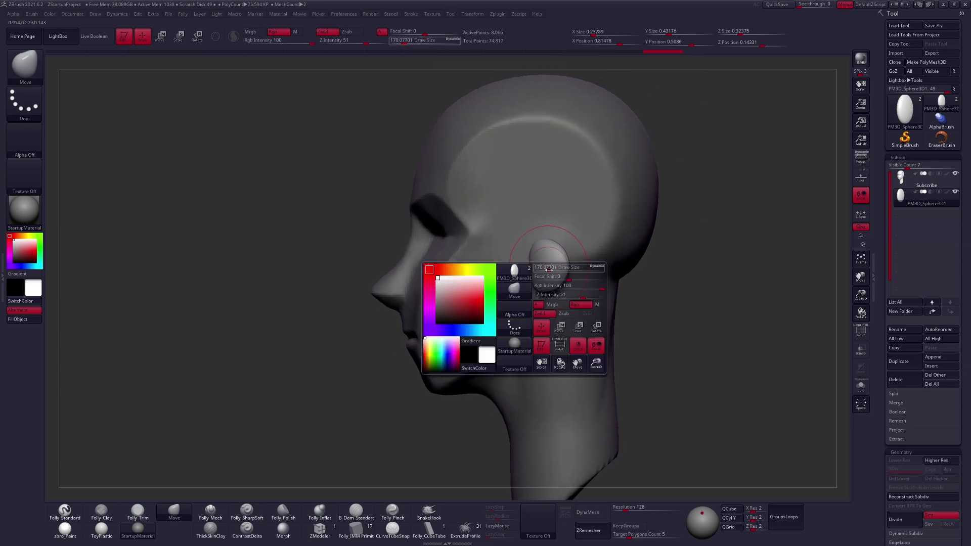
Stretch the ear into a taller oval about 0.56 units high, tapering it toward the lobe.
key(r)
mouse_move(537, 288)
mouse_down()
mouse_move(538, 197)
mouse_move(549, 211)
mouse_up()
key(q)
drag(540, 249, 546, 234)
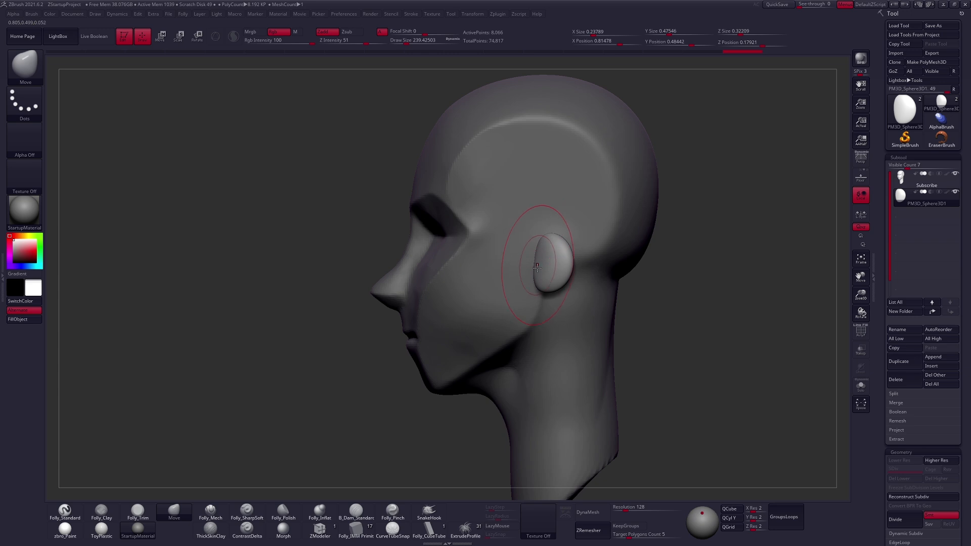
key(w)
drag(463, 236, 540, 236)
mouse_move(374, 307)
mouse_down()
mouse_move(570, 307)
mouse_move(531, 305)
mouse_move(528, 314)
mouse_move(539, 307)
mouse_up()
key(q)
mouse_move(530, 302)
right_down()
mouse_move(562, 298)
mouse_move(533, 269)
right_up()
key(space)
drag(555, 271, 553, 271)
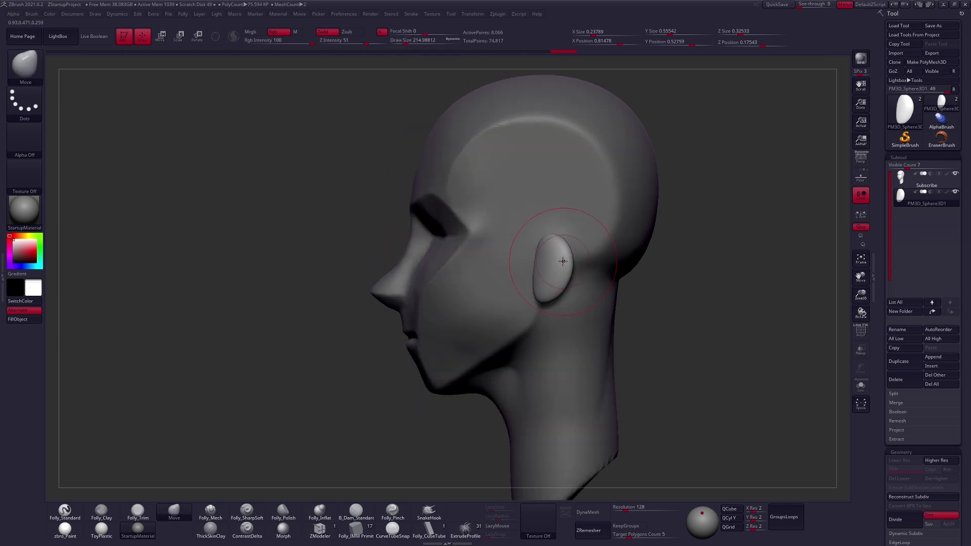
Pull the ear's back edge outward with the Move brush to about 0.27 units wide.
right_drag(562, 260, 583, 262)
key(space)
mouse_move(583, 262)
mouse_down()
mouse_move(573, 251)
mouse_move(567, 259)
mouse_up()
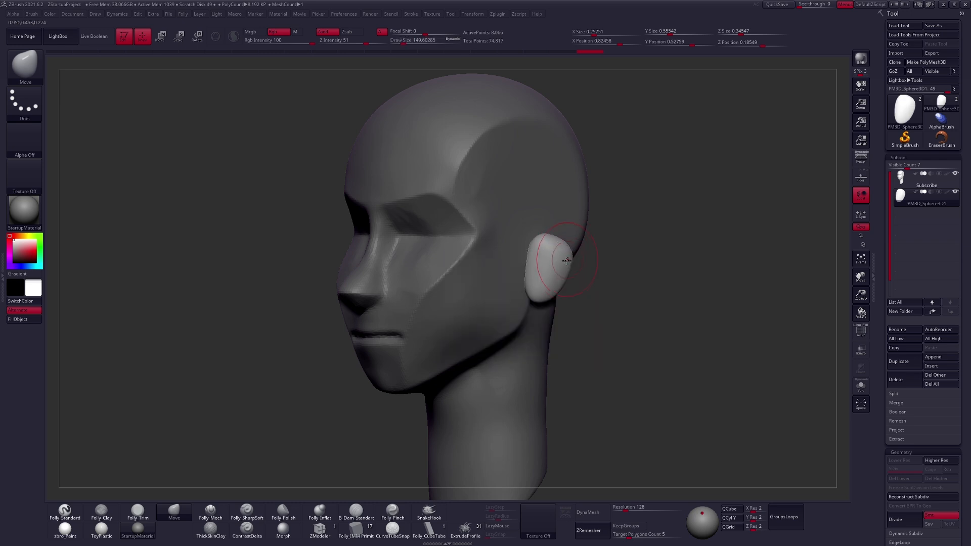
shift+right_drag(571, 283, 560, 184)
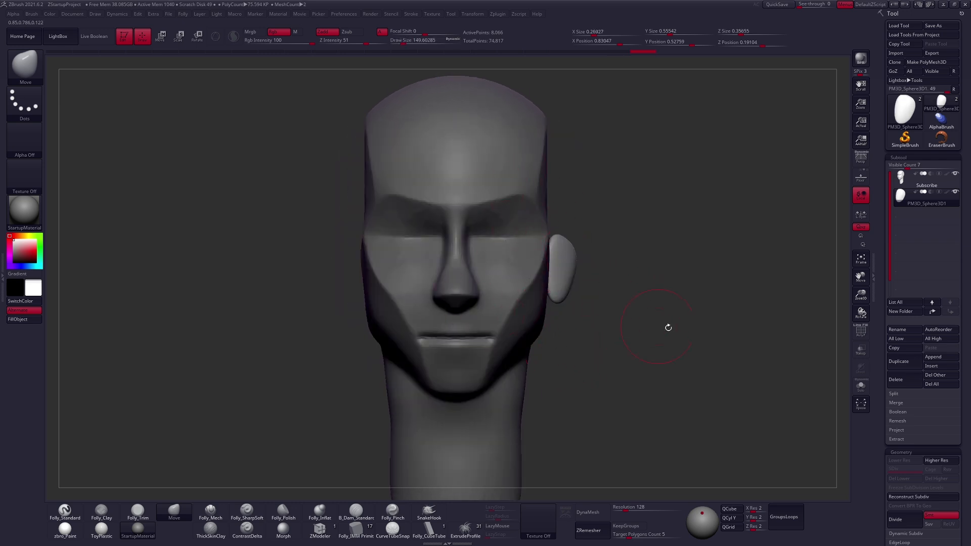
Mirror and weld the ear mesh onto the opposite side of the head.
scroll(896, 254, down, 15)
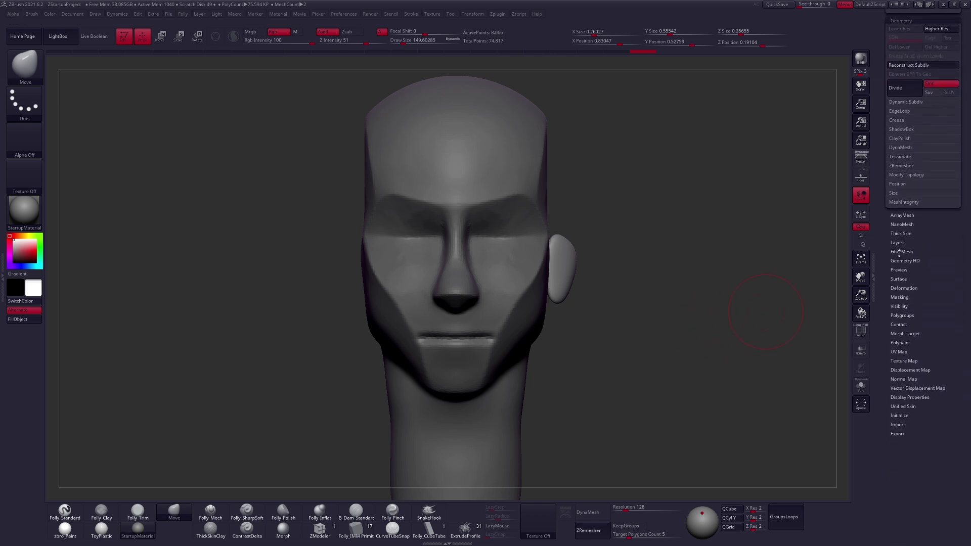
click(907, 184)
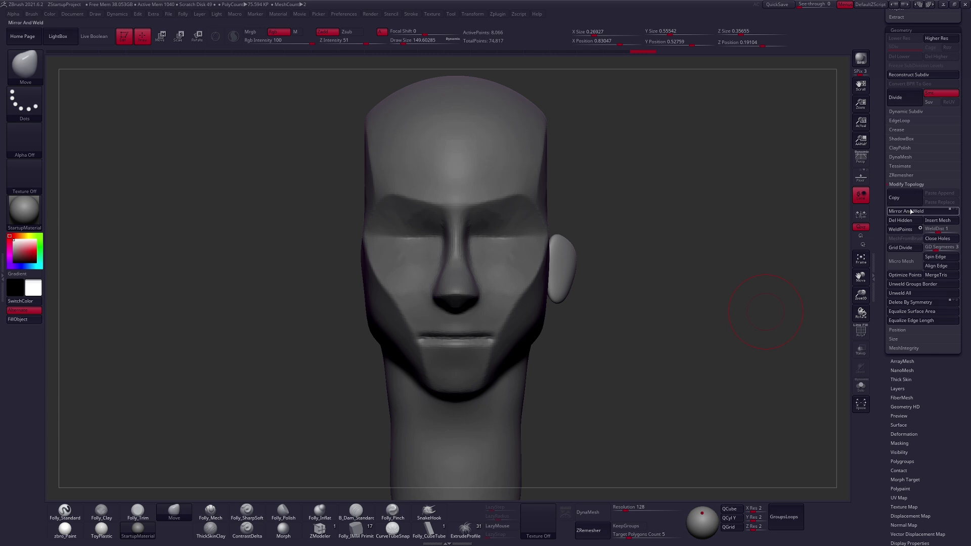
click(896, 212)
Carve a hollow inside the ears' outer rims with the Folly_Clay brush.
right_drag(563, 265, 468, 270)
key(space)
key(2)
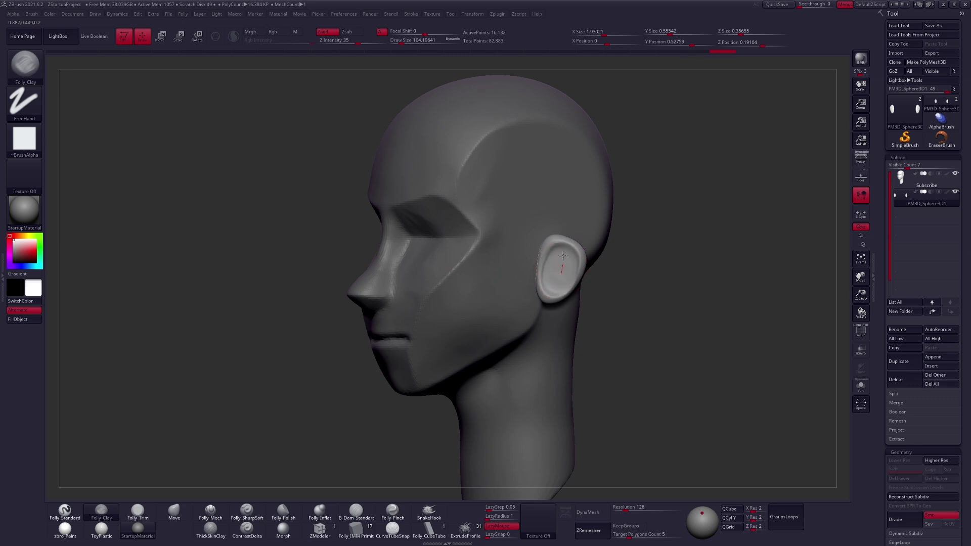
shift+right_drag(571, 276, 648, 278)
key(space)
mouse_move(531, 290)
mouse_down()
mouse_move(559, 290)
mouse_move(549, 306)
mouse_up()
Reshape both ears' outline with the Move brush to about 0.58 units high with narrower lobes.
key(4)
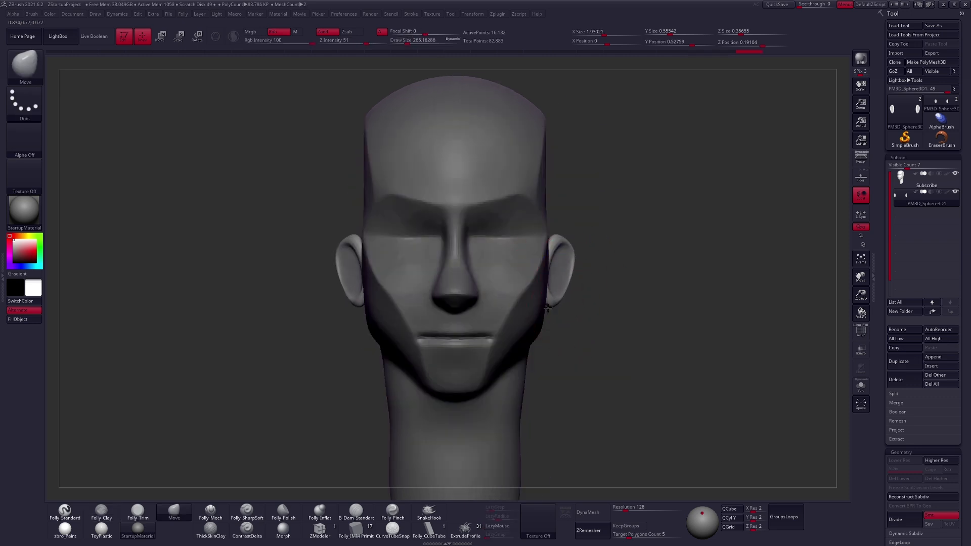
right_drag(552, 303, 548, 271)
key(])
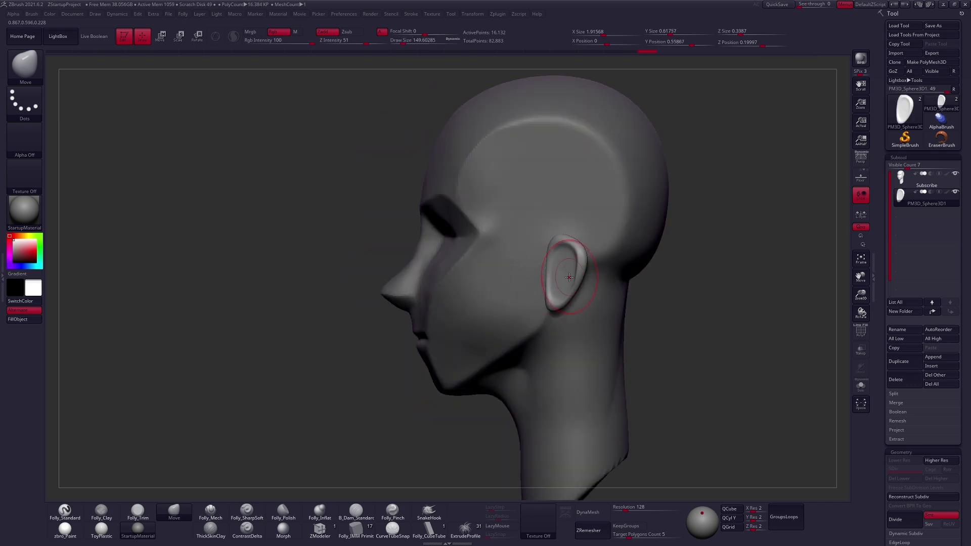
mouse_move(577, 273)
shift+right_down()
mouse_move(571, 251)
mouse_move(530, 273)
shift+right_up()
key(])
key(space)
drag(564, 271, 560, 271)
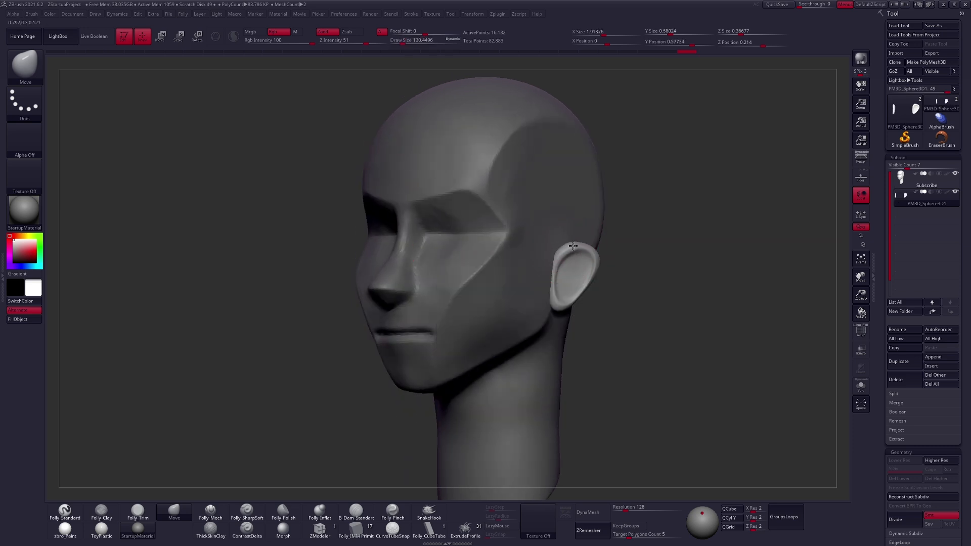
Refine the ears' upper rims and lobes with progressively smaller Move brush strokes.
mouse_move(573, 259)
right_down()
mouse_move(566, 246)
mouse_move(576, 249)
right_up()
key(space)
drag(577, 246, 573, 245)
key(space)
mouse_move(565, 281)
mouse_down()
mouse_move(585, 277)
mouse_move(560, 300)
mouse_up()
key(space)
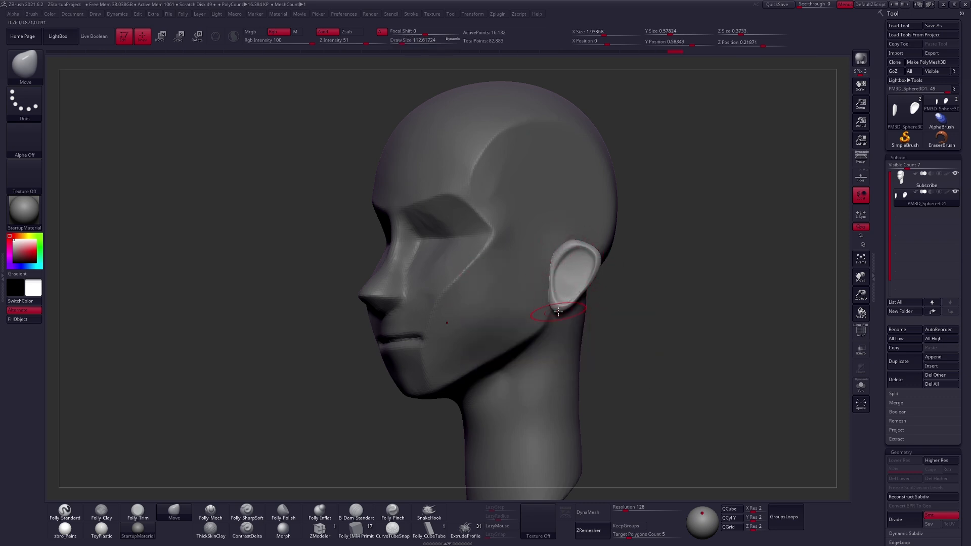
key(space)
drag(558, 311, 555, 312)
right_drag(555, 312, 597, 309)
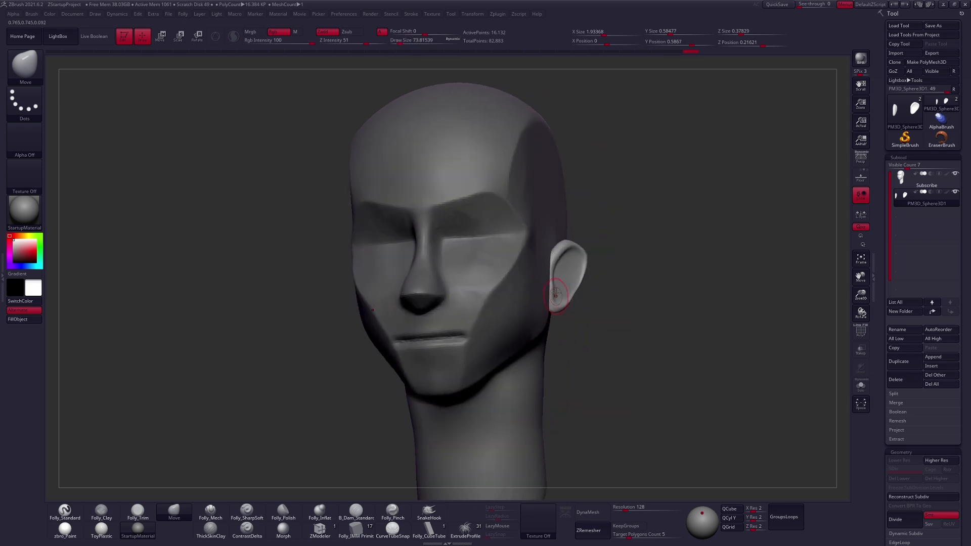
Tuck the ears closer to the head, bringing the pair's overall width to about 1.86 units.
key(space)
drag(558, 304, 577, 292)
mouse_move(589, 296)
shift+right_down()
mouse_move(585, 326)
mouse_move(580, 299)
shift+right_up()
key(s)
drag(582, 298, 595, 310)
key(space)
mouse_move(594, 309)
ctrl+right_down()
mouse_move(582, 273)
mouse_move(568, 384)
ctrl+right_up()
key(r)
drag(555, 282, 583, 230)
shift+right_drag(593, 308, 592, 245)
key(q)
alt+right_drag(591, 389, 589, 350)
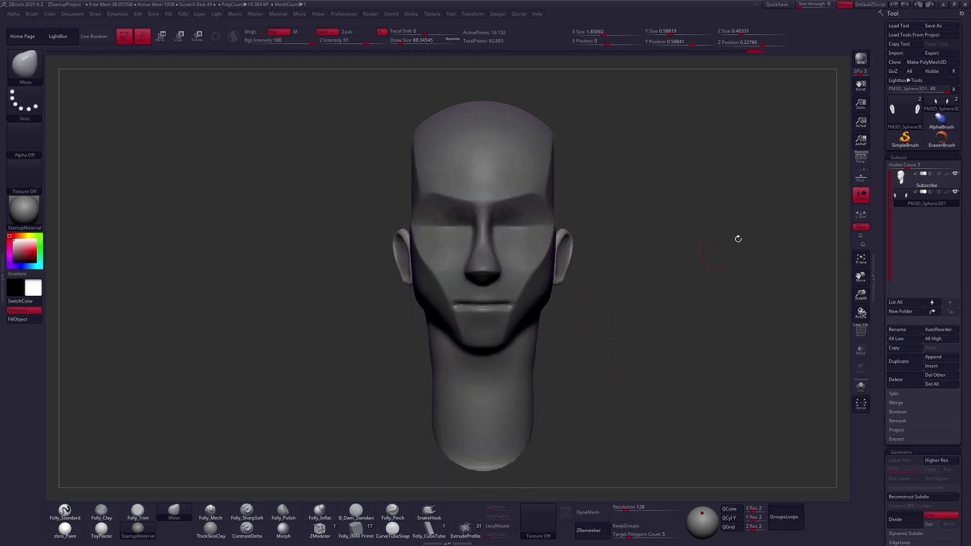
Turn on perspective display and examine the ears against the head from the front and three-quarter angle.
click(860, 166)
ctrl+right_drag(657, 321, 664, 312)
key(space)
drag(698, 300, 705, 301)
mouse_move(706, 302)
right_down()
mouse_move(683, 310)
mouse_move(699, 319)
mouse_move(659, 323)
right_up()
key(space)
drag(659, 325, 653, 328)
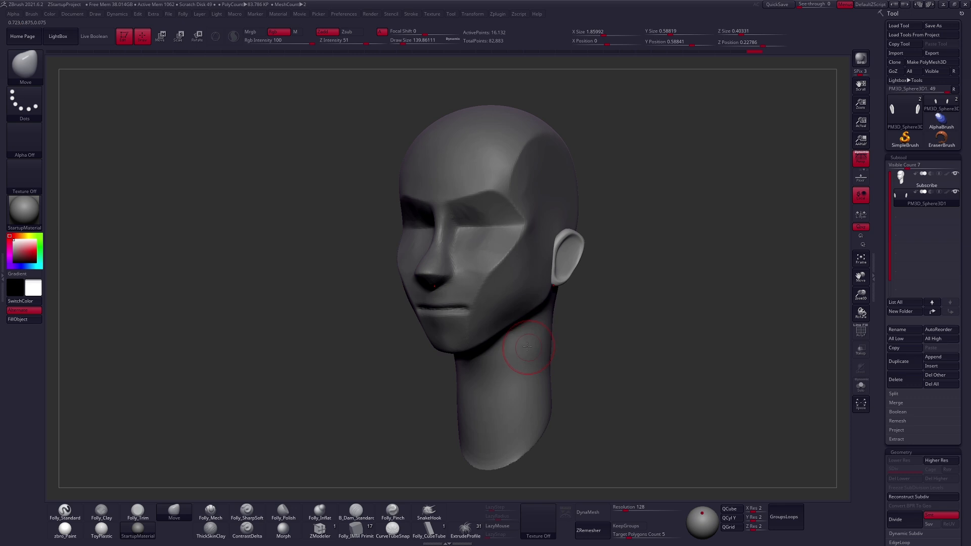
Select the head subtool and adjust the jawline with the Move brush.
alt+click(513, 314)
key(space)
drag(511, 325, 507, 326)
right_drag(530, 326, 508, 326)
key(space)
drag(510, 325, 513, 324)
alt+right_drag(514, 324, 539, 334)
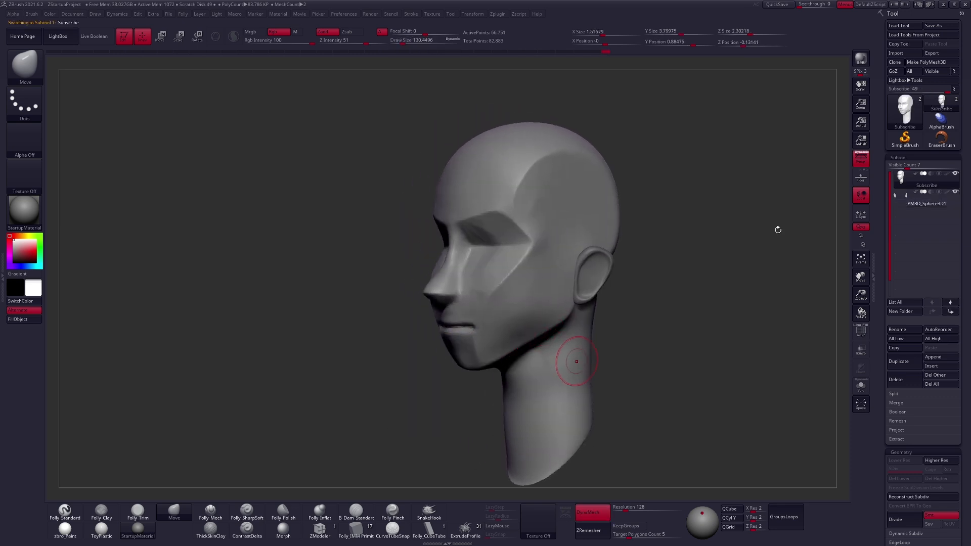
Compare the head's front view with perspective display off and on.
click(856, 165)
shift+right_drag(639, 303, 634, 338)
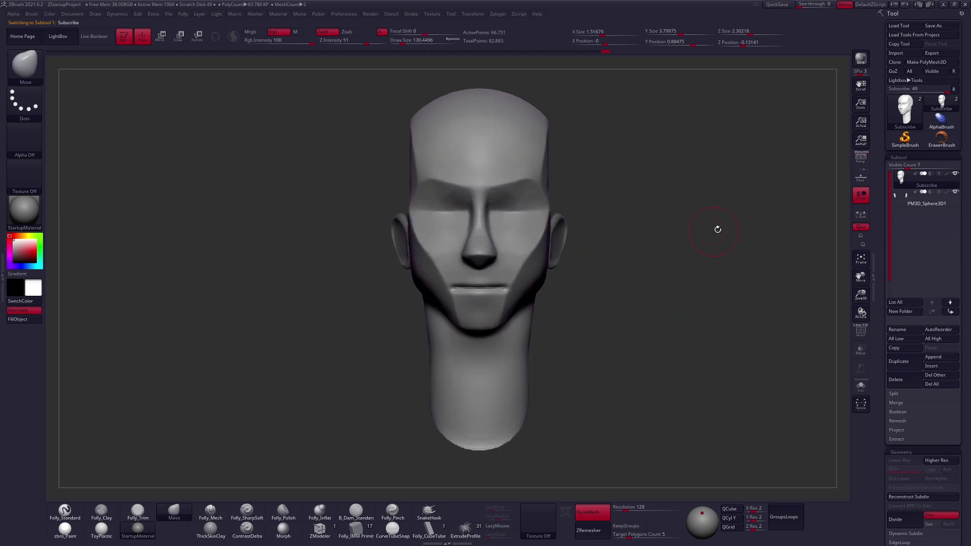
click(861, 161)
Adjust the face, cheek and jaw proportions with the Move brush from several angles.
drag(572, 320, 565, 238)
right_drag(445, 311, 450, 384)
right_click(461, 339)
alt+right_drag(461, 340, 463, 377)
right_drag(566, 290, 508, 279)
key(space)
drag(512, 273, 508, 268)
mouse_move(506, 258)
right_down()
mouse_move(531, 242)
mouse_move(542, 249)
right_up()
drag(529, 284, 524, 293)
right_drag(526, 292, 473, 286)
key(space)
drag(550, 260, 557, 258)
Smooth the hard plane edges across the cheeks, mouth area and forehead.
key(shift)
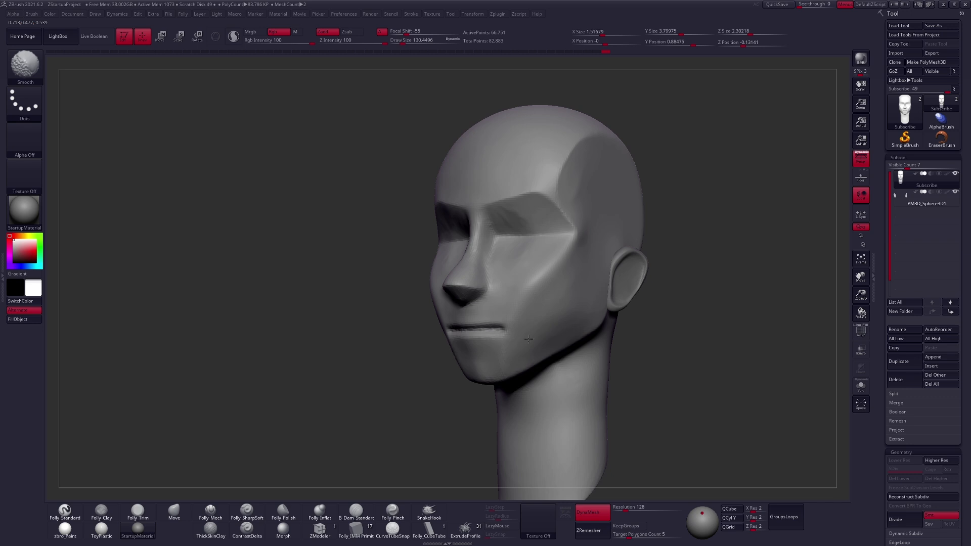
mouse_move(551, 274)
shift+mouse_down()
mouse_move(575, 214)
mouse_move(518, 191)
shift+mouse_up()
mouse_move(517, 190)
alt+right_down()
mouse_move(507, 247)
mouse_move(473, 253)
alt+right_up()
mouse_move(404, 303)
right_down()
mouse_move(481, 315)
mouse_move(485, 303)
right_up()
key(space)
drag(517, 267, 524, 266)
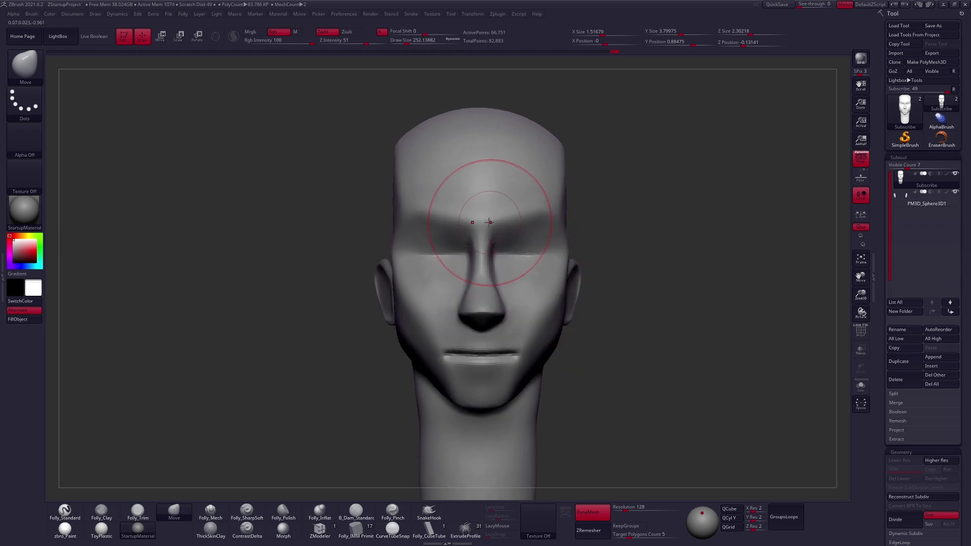
Reshape the brow and the outer eye sockets with the Move brush.
right_drag(493, 228, 536, 214)
key(space)
drag(535, 224, 542, 224)
drag(568, 251, 563, 251)
right_drag(563, 251, 607, 258)
Build up rounded eye forms inside the sockets with the Folly_Clay brush and smooth them.
key(2)
key(space)
mouse_move(538, 265)
mouse_down()
mouse_move(548, 251)
mouse_move(534, 266)
mouse_up()
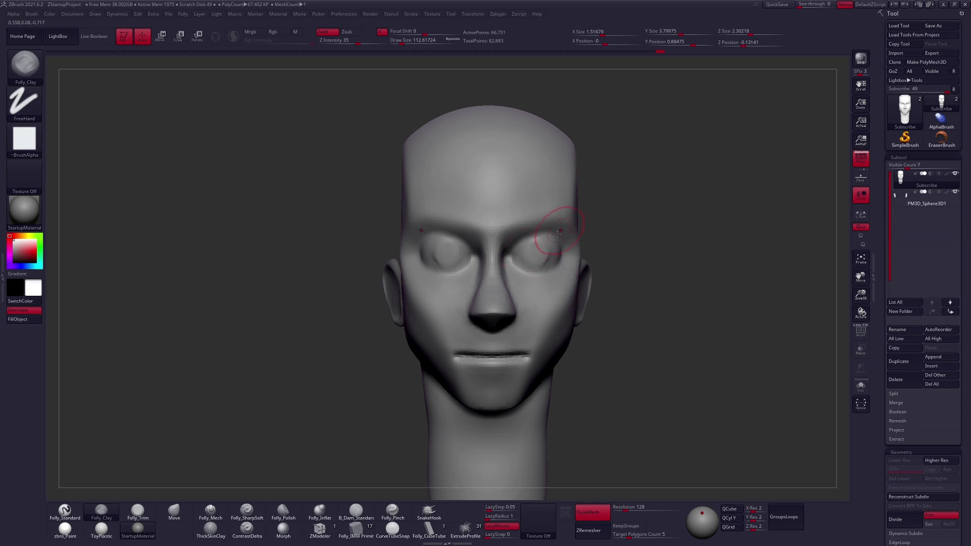
shift+drag(545, 271, 538, 257)
mouse_move(538, 257)
alt+right_down()
mouse_move(522, 274)
mouse_move(498, 273)
alt+right_up()
Define the corners and edges of the eyes with the Folly_Pinch brush.
key(5)
key(space)
drag(500, 271, 496, 271)
click(393, 509)
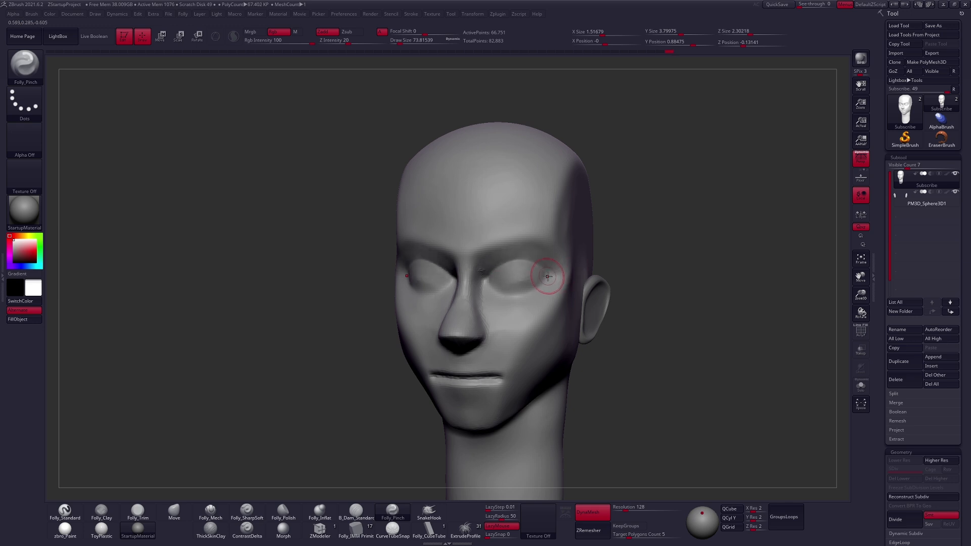
key(space)
drag(535, 284, 539, 285)
shift+right_drag(531, 291, 536, 285)
Build up the temple and cheekbone beside the eye with the Folly_Clay brush.
key(4)
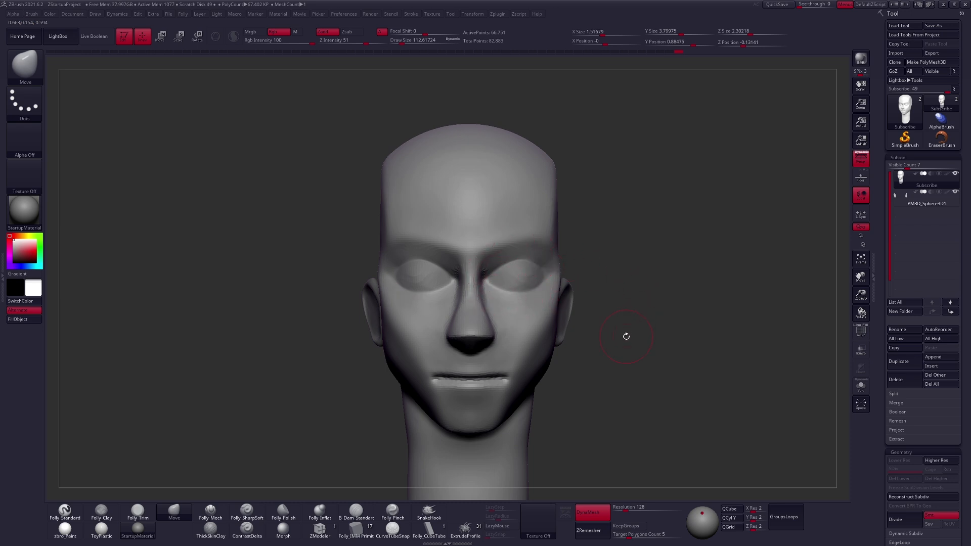
mouse_move(581, 349)
right_down()
mouse_move(557, 359)
mouse_move(578, 283)
mouse_move(514, 271)
right_up()
key(2)
drag(514, 231, 505, 232)
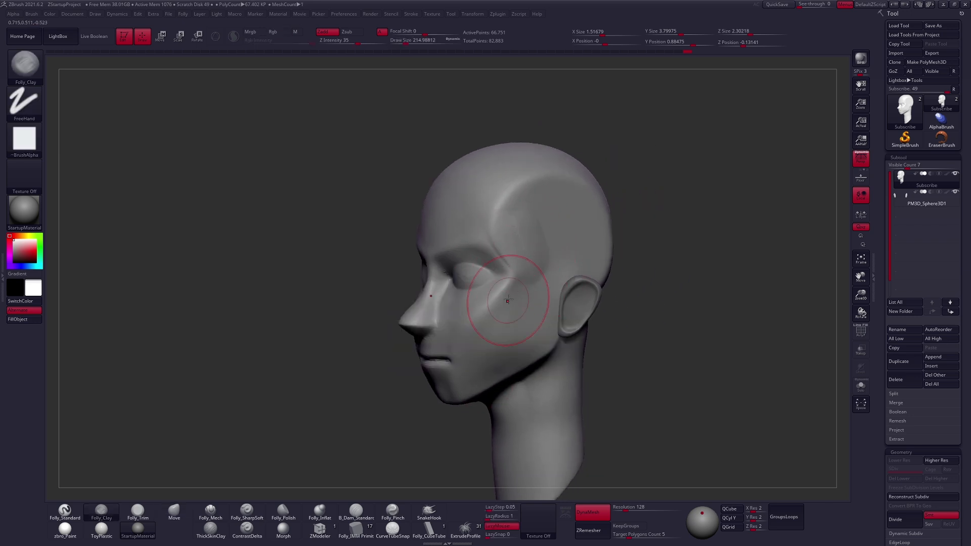
Fill out the flat side plane of the skull with Folly_Clay and smooth it into the temple and cheek.
key(3)
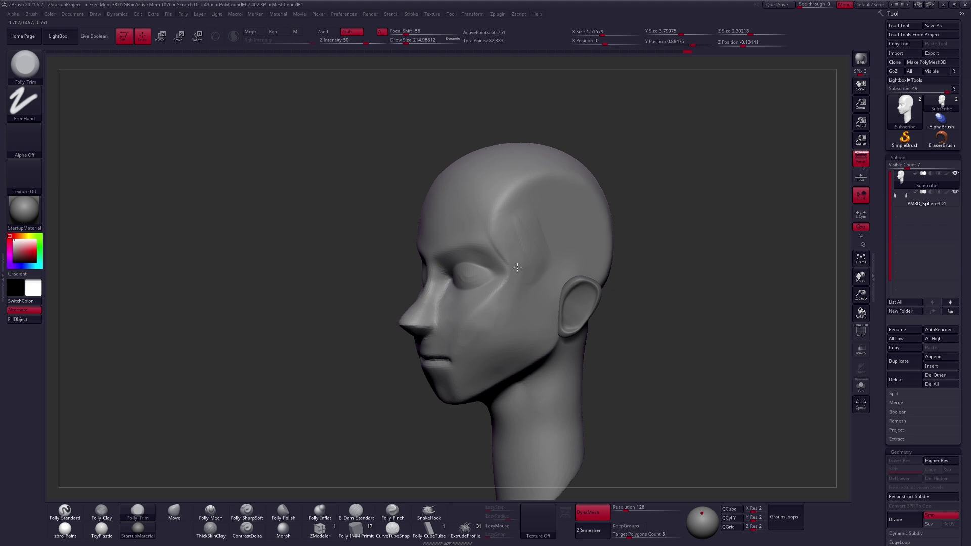
key(2)
key(space)
drag(530, 249, 539, 249)
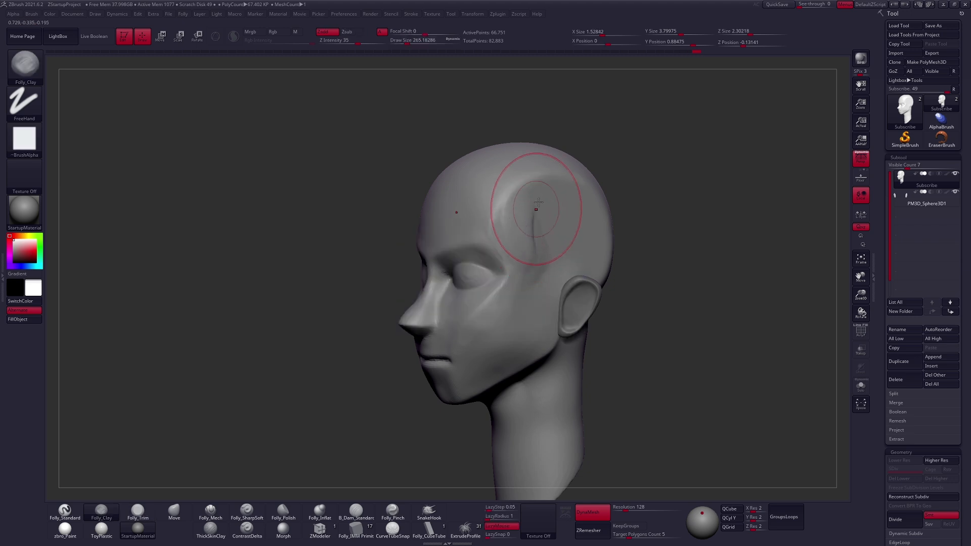
key(shift)
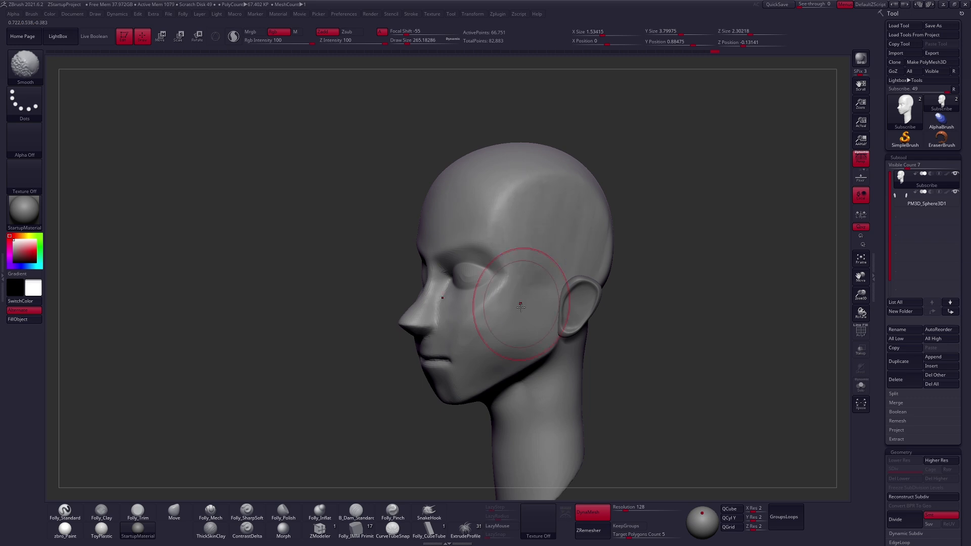
shift+right_drag(521, 303, 546, 308)
Sharpen the cheekbone line from the outer eye corner toward the ear with the Folly_Mech brush.
mouse_move(578, 338)
alt+right_down()
mouse_move(601, 299)
mouse_move(549, 326)
alt+right_up()
key(space)
key(space)
key(5)
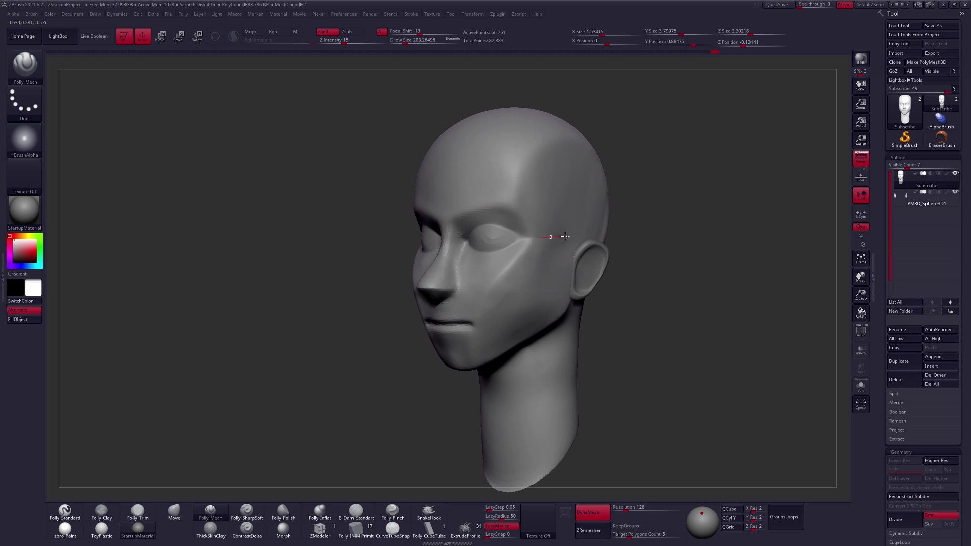
right_drag(481, 306, 520, 308)
Adjust the cheekbone width and inner eye corners with the Move brush.
key(space)
key(4)
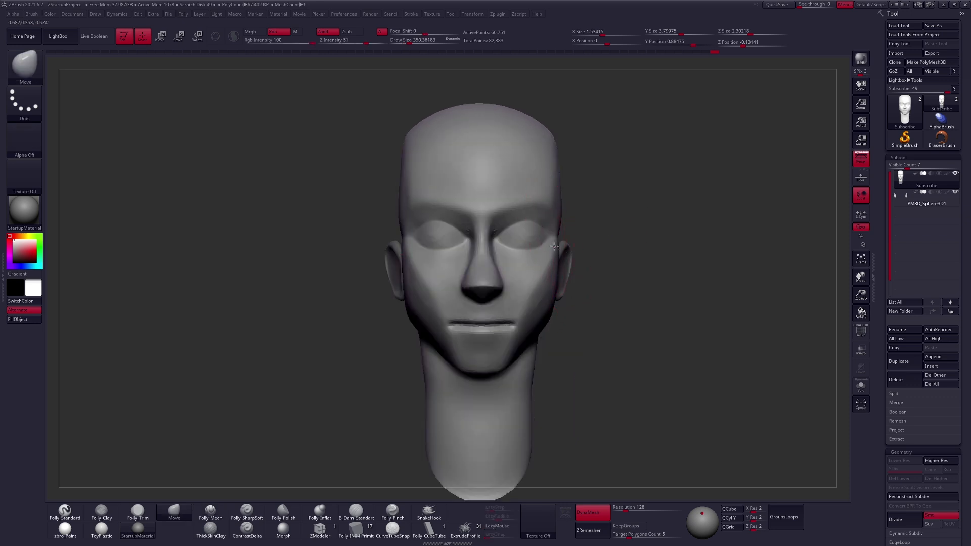
key(space)
drag(556, 250, 505, 248)
key(s)
drag(510, 248, 505, 247)
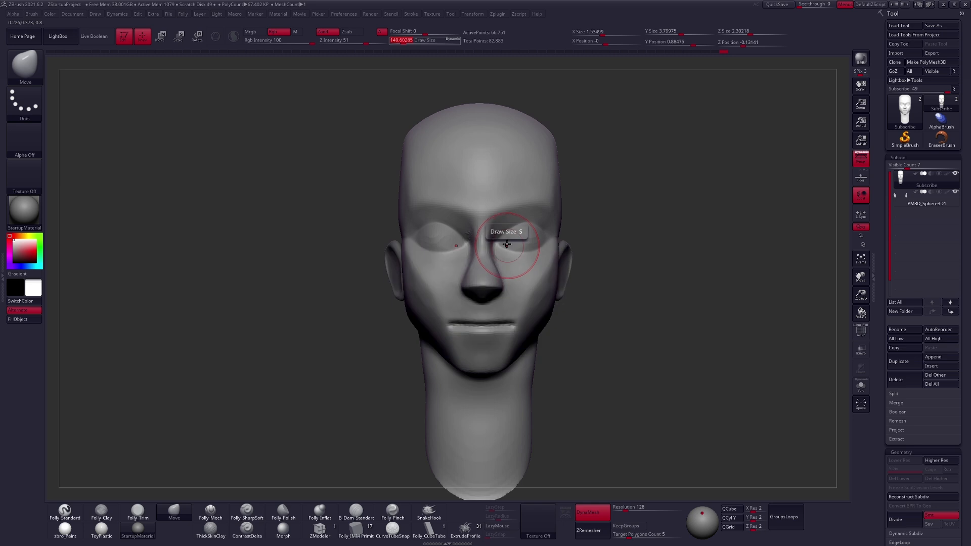
Refine the shape of the eye forms and upper eye area with the Move brush.
right_drag(505, 246, 486, 287)
key(space)
drag(526, 238, 522, 236)
shift+right_drag(526, 283, 620, 332)
key(space)
drag(614, 333, 620, 336)
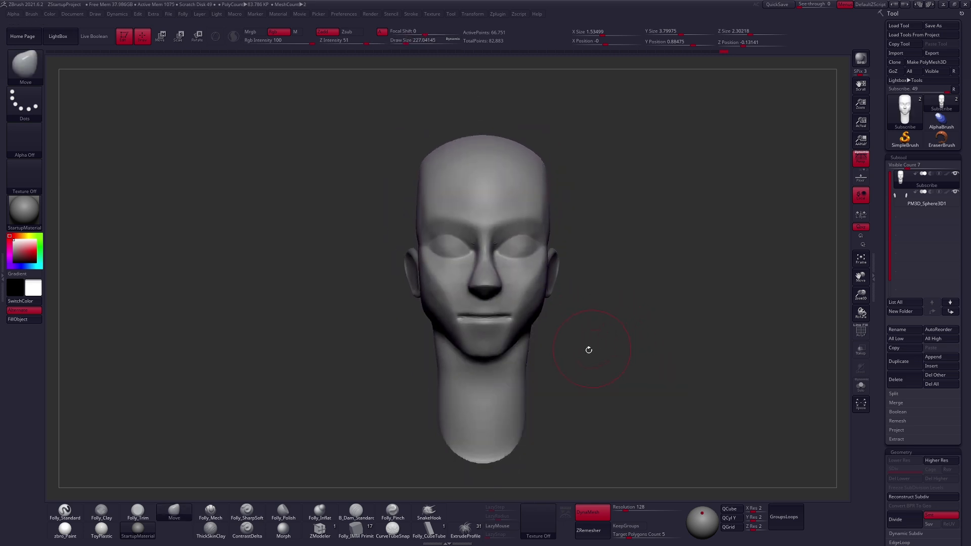
Adjust the lower jaw and upper neck contour with a large Move brush.
right_drag(592, 347, 539, 341)
key(s)
drag(539, 341, 537, 334)
key(s)
mouse_move(537, 333)
shift+right_down()
mouse_move(564, 347)
mouse_move(530, 341)
shift+right_up()
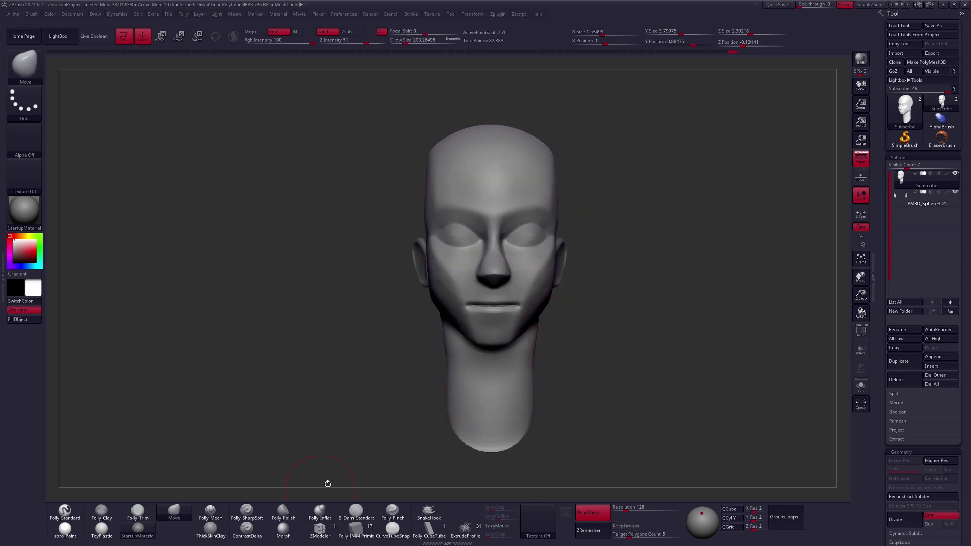
Carve a clear plane between the lower lip and the chin with a small Folly_Mech brush.
click(210, 512)
key(space)
drag(505, 313, 503, 313)
ctrl+right_drag(471, 327, 484, 372)
key(space)
drag(518, 323, 510, 323)
right_drag(508, 323, 493, 322)
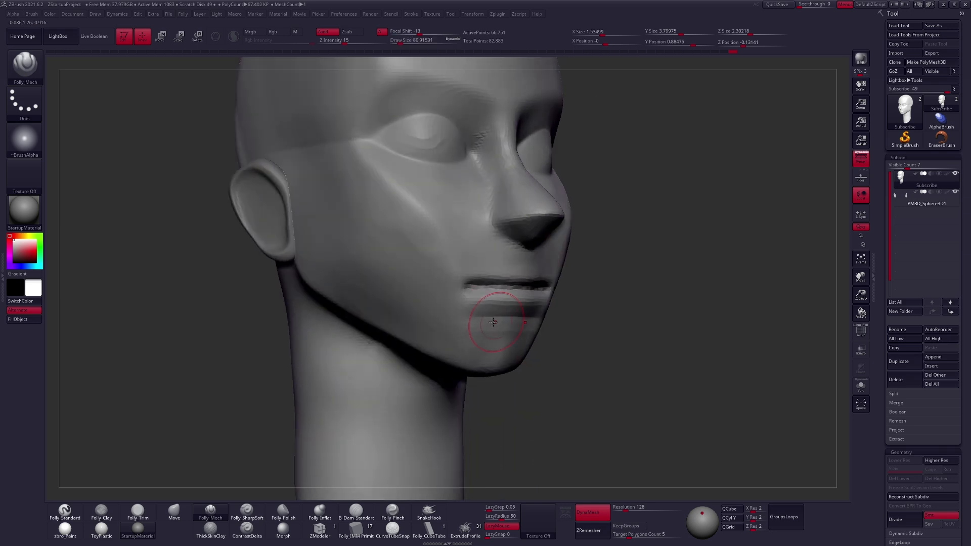
right_drag(538, 343, 493, 339)
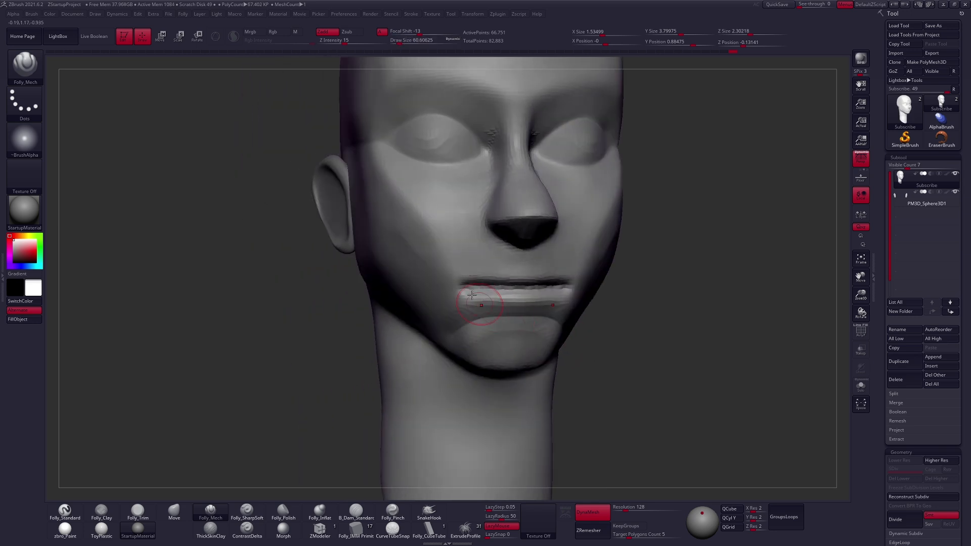
Refine the mouth corners and the upper chin planes with the Folly_Mech brush.
key(space)
drag(496, 343, 499, 343)
right_drag(495, 345, 450, 368)
key(space)
drag(514, 323, 509, 322)
right_drag(506, 299, 520, 316)
drag(439, 348, 436, 350)
right_drag(404, 303, 444, 288)
key(space)
drag(467, 239, 474, 239)
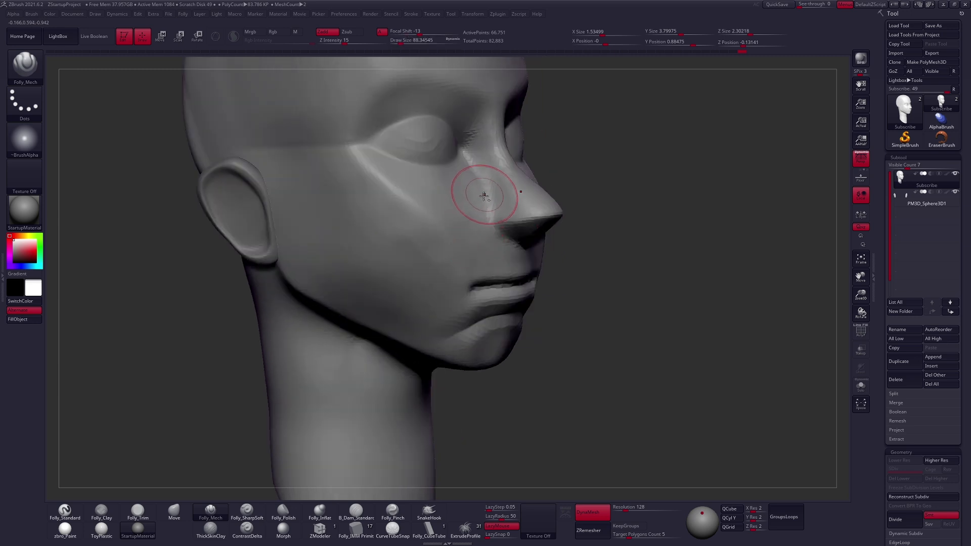
Define the side of the nose and the fold running down to the mouth corner with the Folly_Mech brush.
mouse_move(484, 196)
mouse_down()
mouse_move(461, 233)
mouse_move(474, 207)
mouse_up()
key(space)
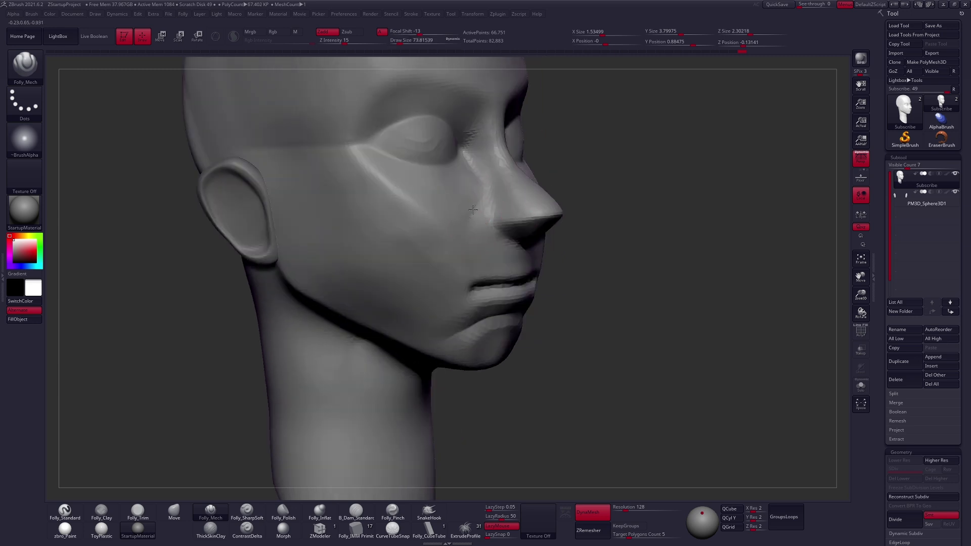
drag(487, 217, 449, 268)
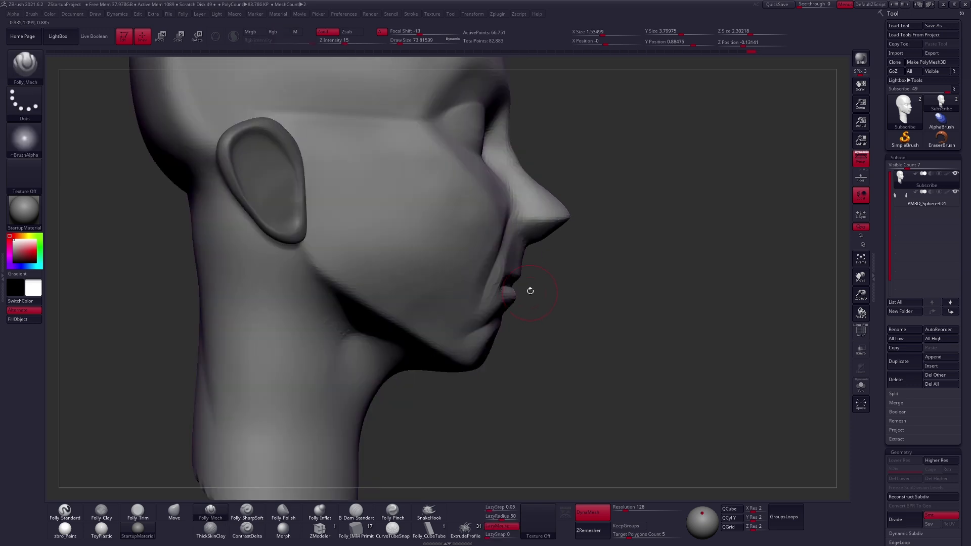
Adjust the shape of the lips and mouth area in profile with the Move brush.
key(space)
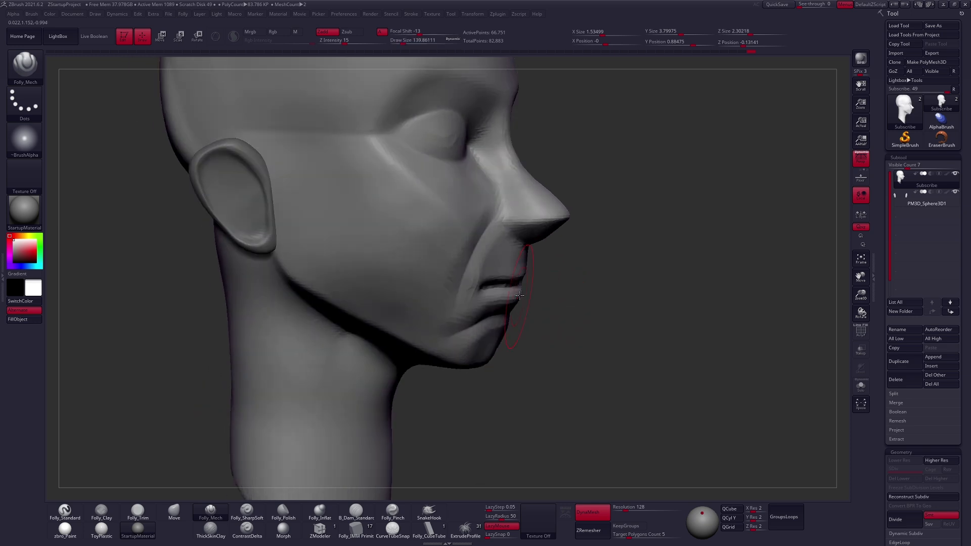
key(b)
key(m)
key(v)
right_drag(515, 281, 515, 284)
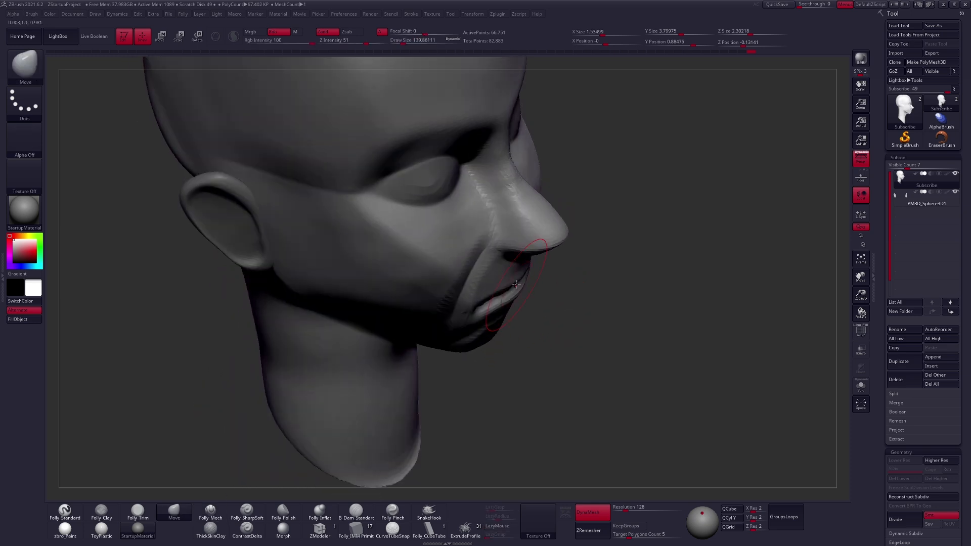
key(space)
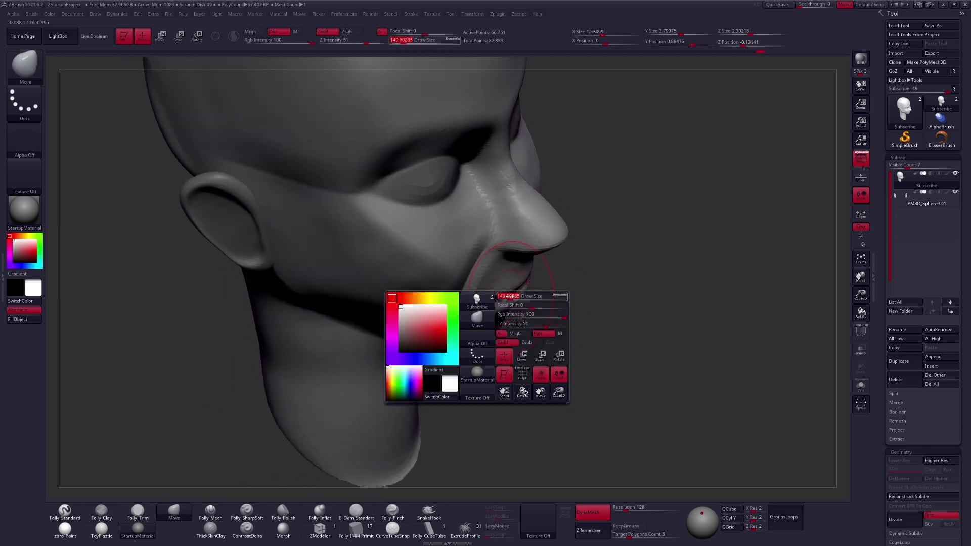
right_drag(516, 290, 534, 290)
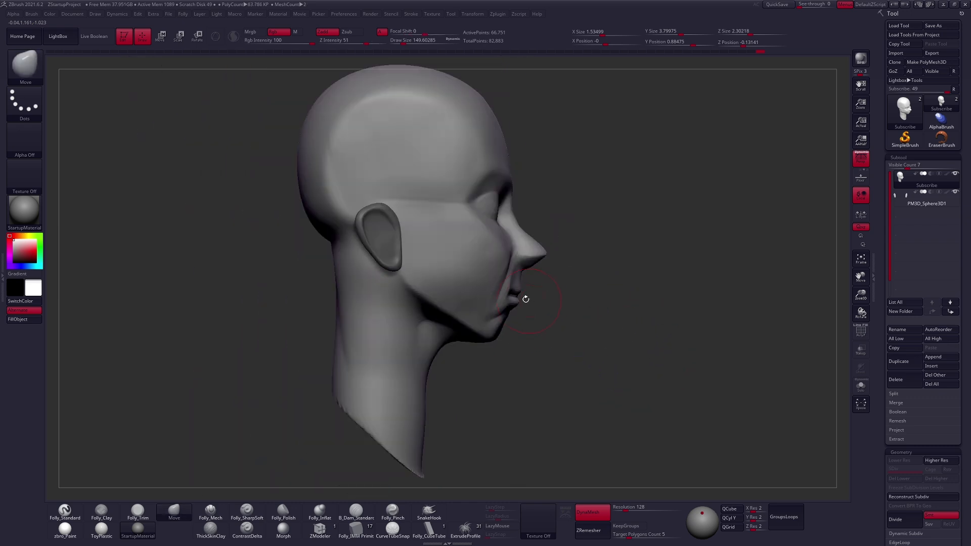
right_drag(522, 291, 492, 303)
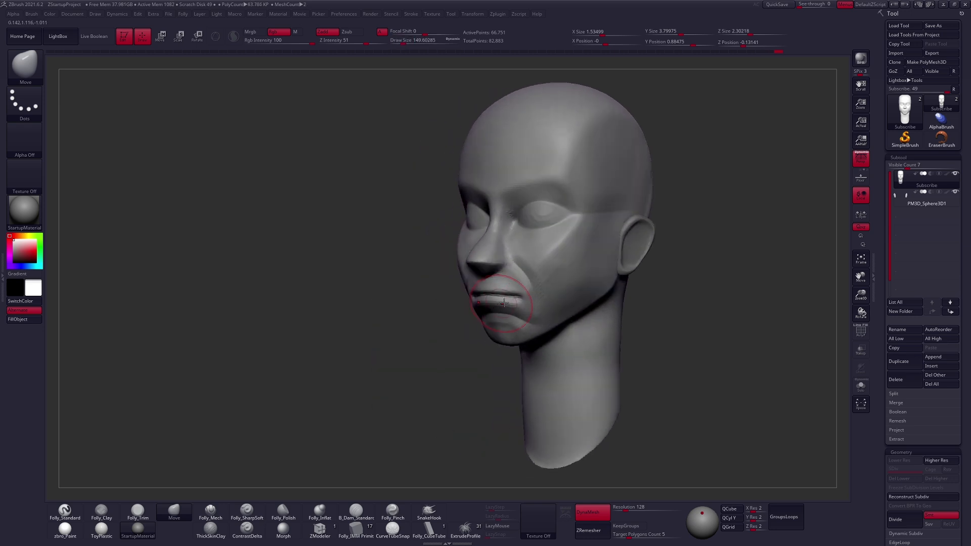
Remesh the head with ZRemesher at a target polygon count of 1.
right_drag(535, 260, 601, 411)
drag(629, 534, 622, 532)
key(Return)
click(603, 525)
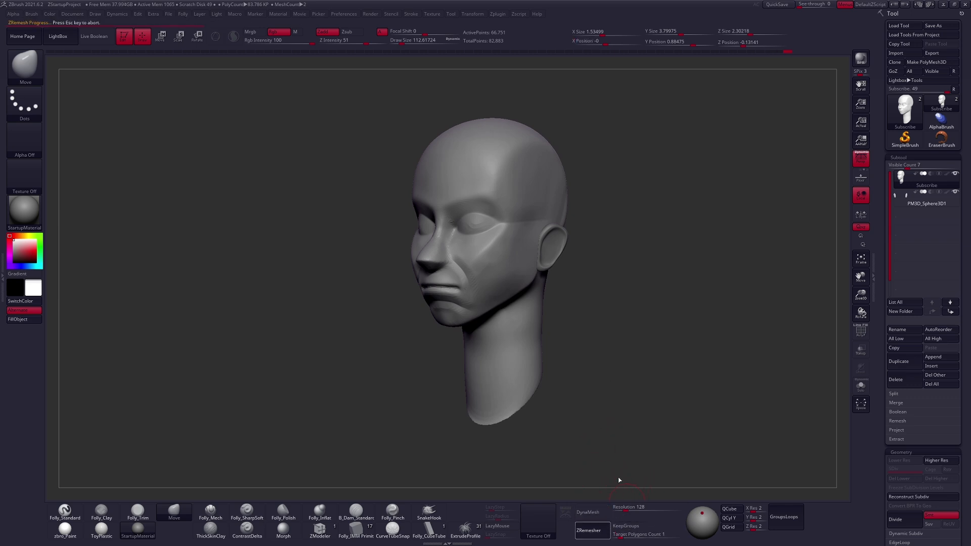
right_drag(619, 480, 651, 370)
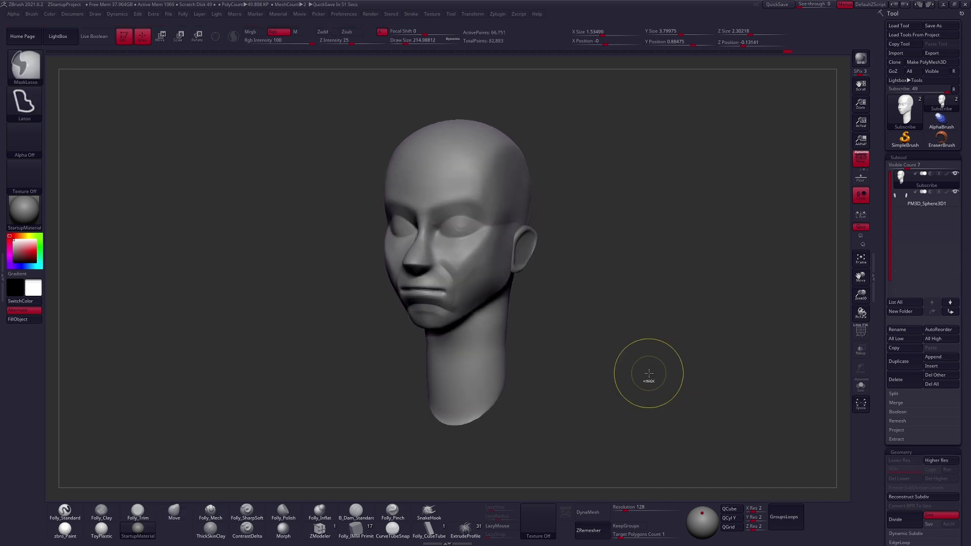
key(shift+d)
mouse_move(646, 366)
right_down()
mouse_move(629, 368)
mouse_move(711, 360)
mouse_move(659, 357)
mouse_move(669, 359)
mouse_move(630, 371)
mouse_move(667, 371)
mouse_move(643, 368)
right_up()
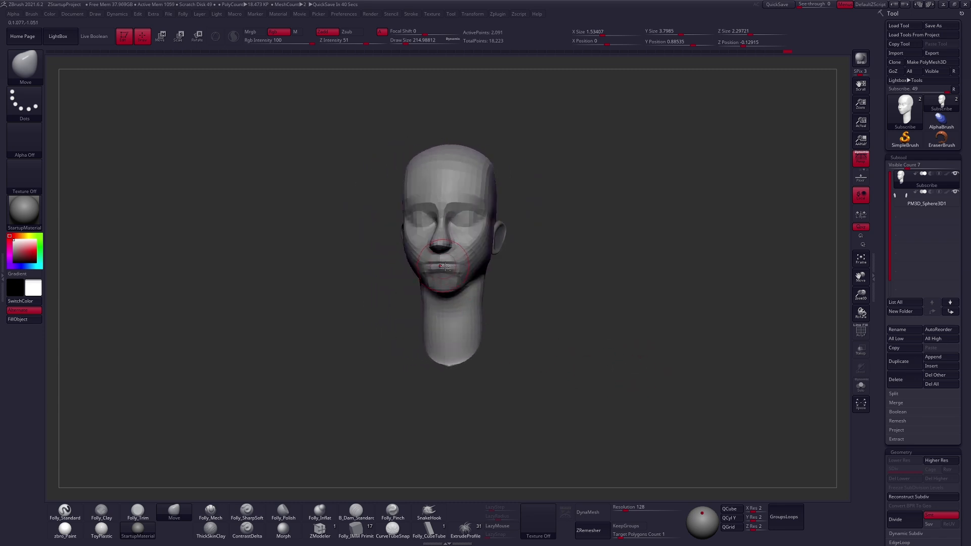
Examine the remeshed low-poly head from several angles and undo the remesh.
alt+right_drag(443, 266, 465, 289)
right_drag(490, 232, 513, 236)
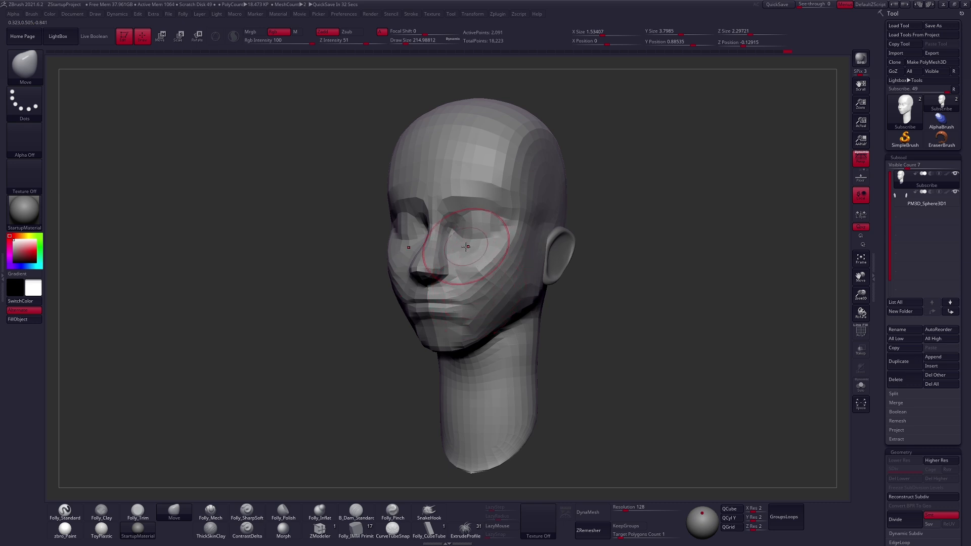
right_drag(544, 316, 546, 257)
right_drag(533, 224, 555, 232)
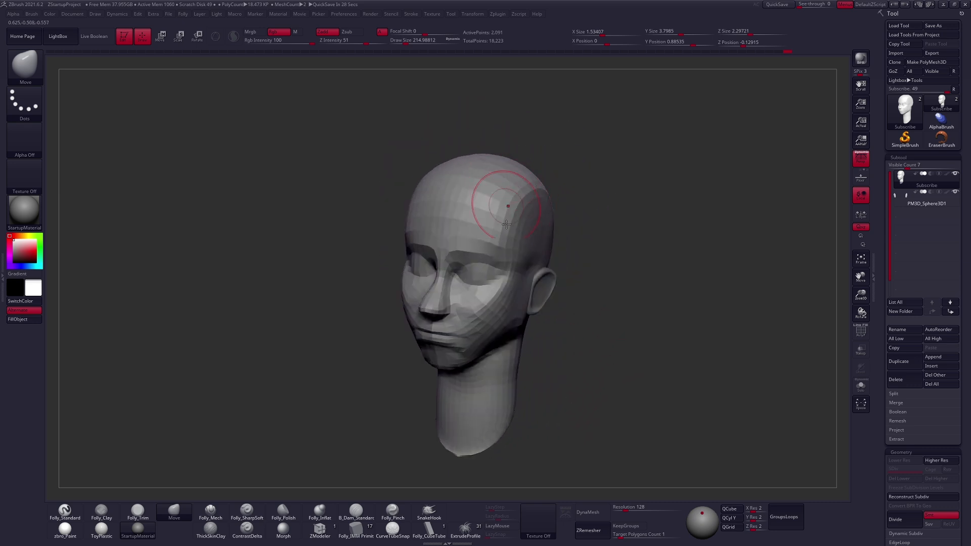
right_drag(481, 233, 455, 230)
alt+right_drag(485, 298, 446, 271)
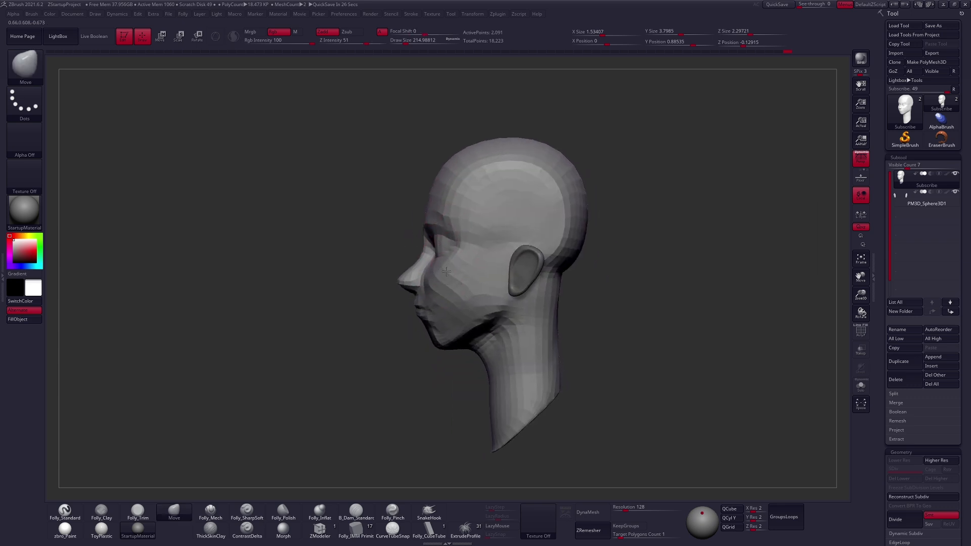
right_drag(540, 347, 582, 344)
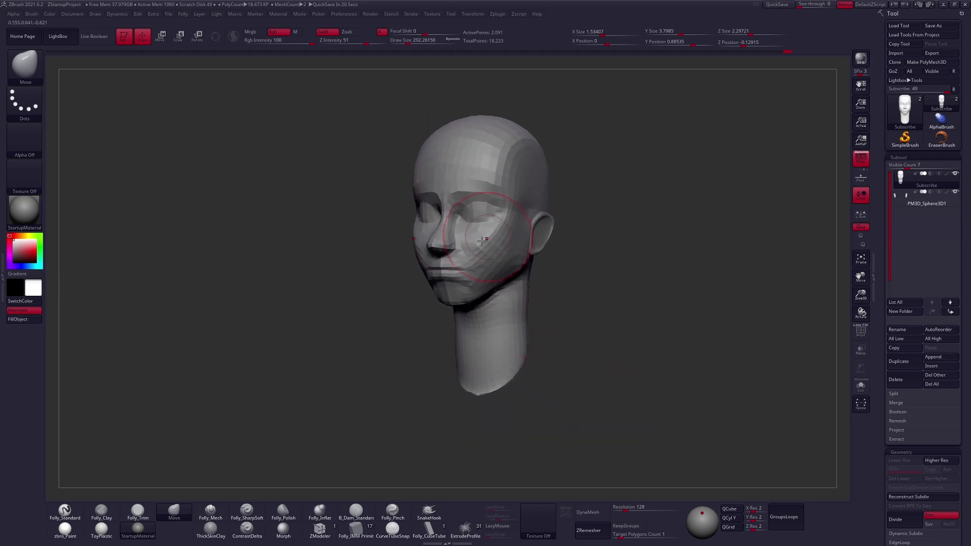
key(s)
drag(618, 325, 611, 326)
key(d)
key(d)
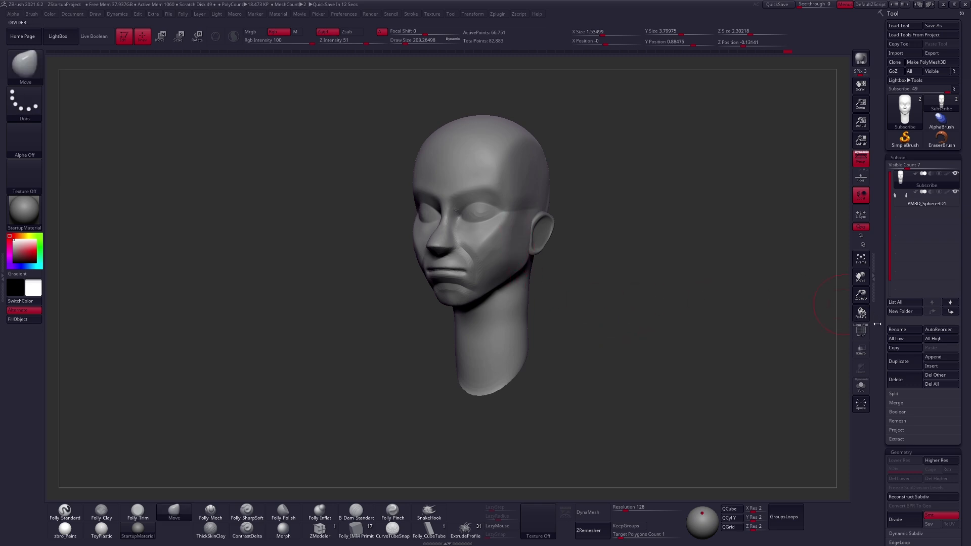
Show the ZRemesher geometry settings and examine the target polygon count option.
scroll(910, 304, down, 6)
click(901, 267)
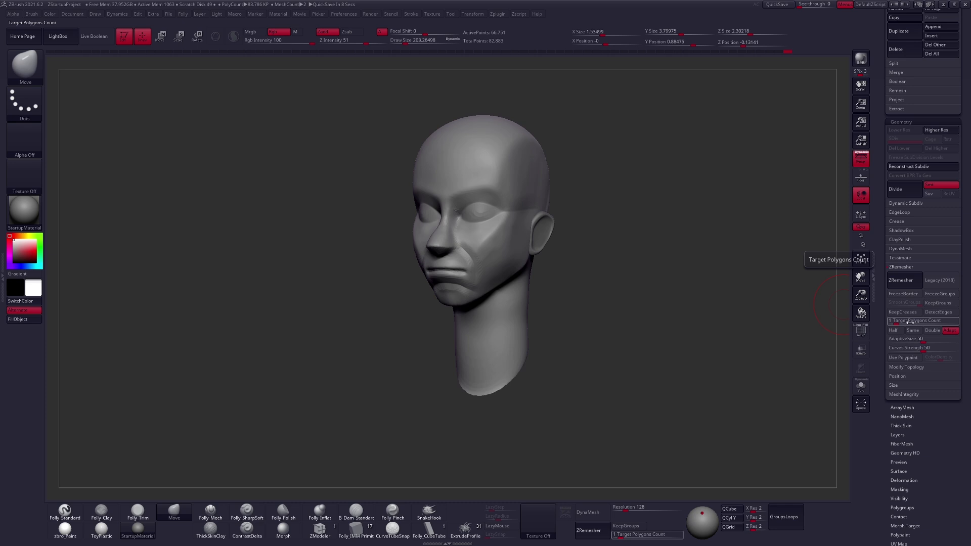
click(890, 284)
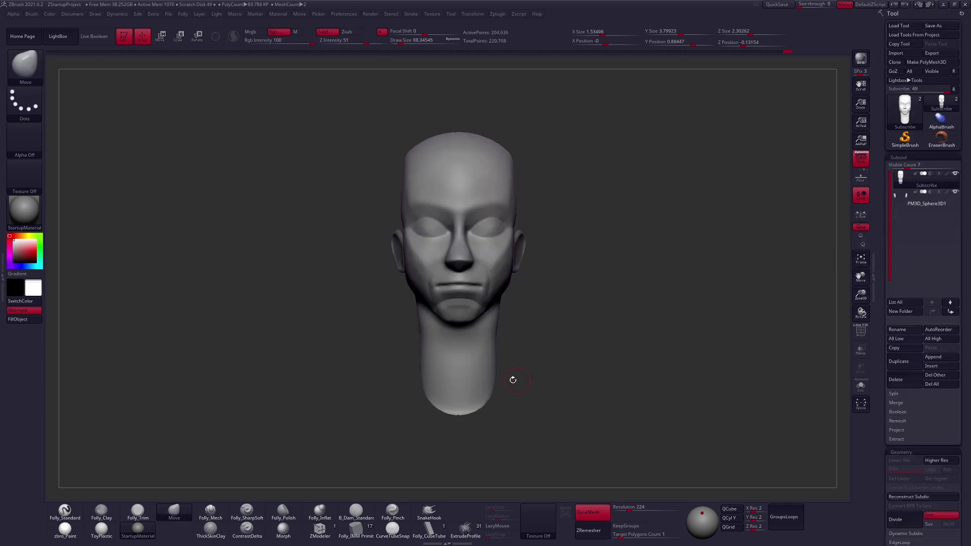
Define the lower eyelid edge with a small Folly_Mech brush.
mouse_move(511, 379)
mouse_down()
mouse_move(581, 329)
mouse_move(501, 227)
mouse_move(499, 209)
mouse_move(632, 212)
mouse_move(501, 210)
mouse_up()
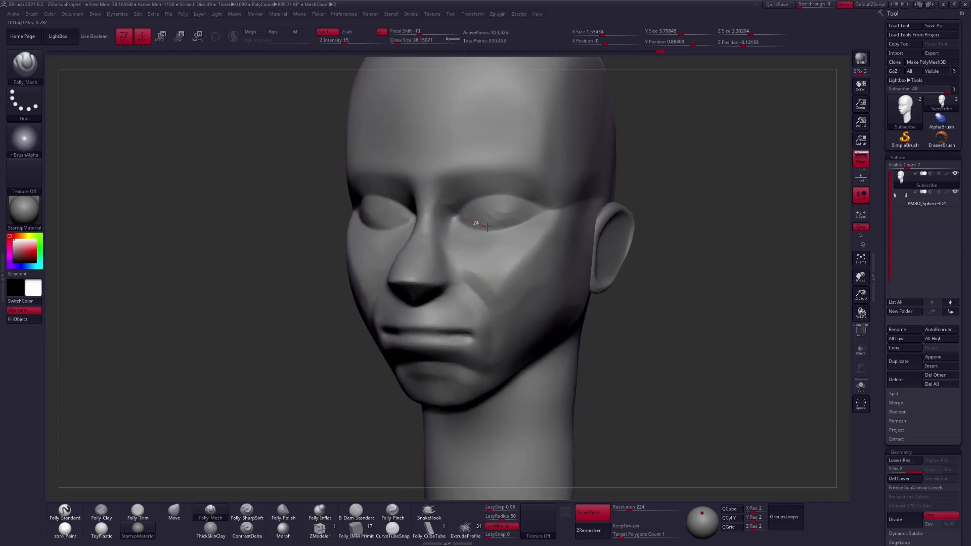
drag(486, 227, 541, 210)
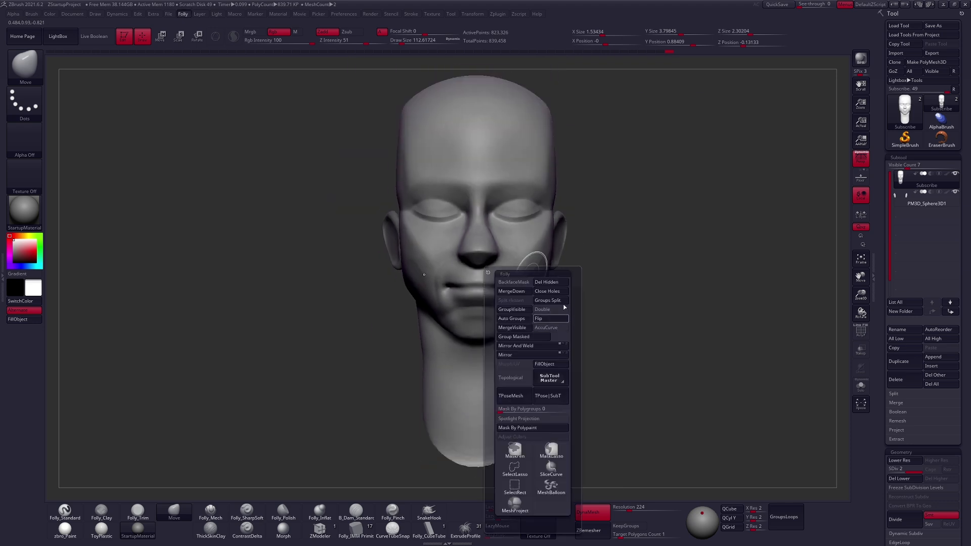